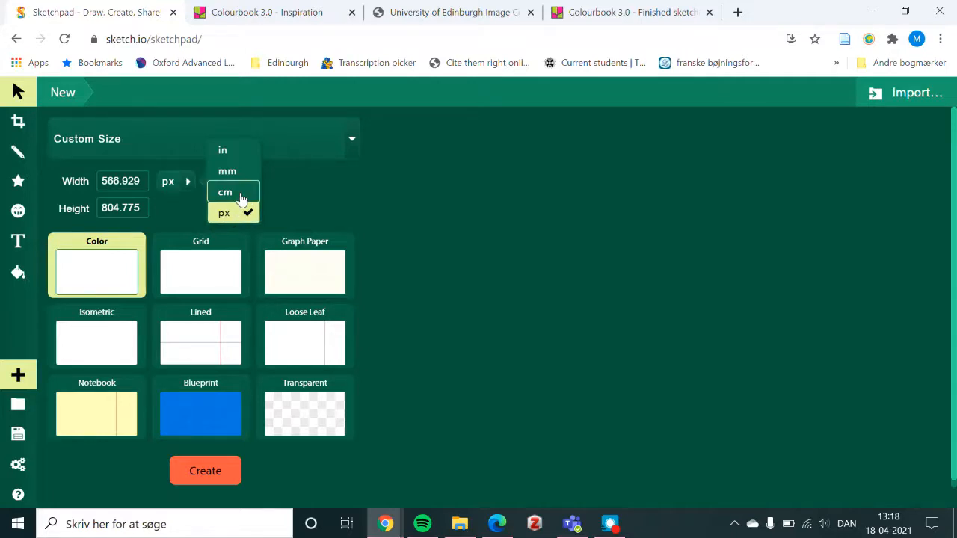
Create a custom-size canvas of 15 by 21.293 cm with the plain Color background, replacing the Transparent version.
{"action": "left_click", "coordinate": [240, 194]}
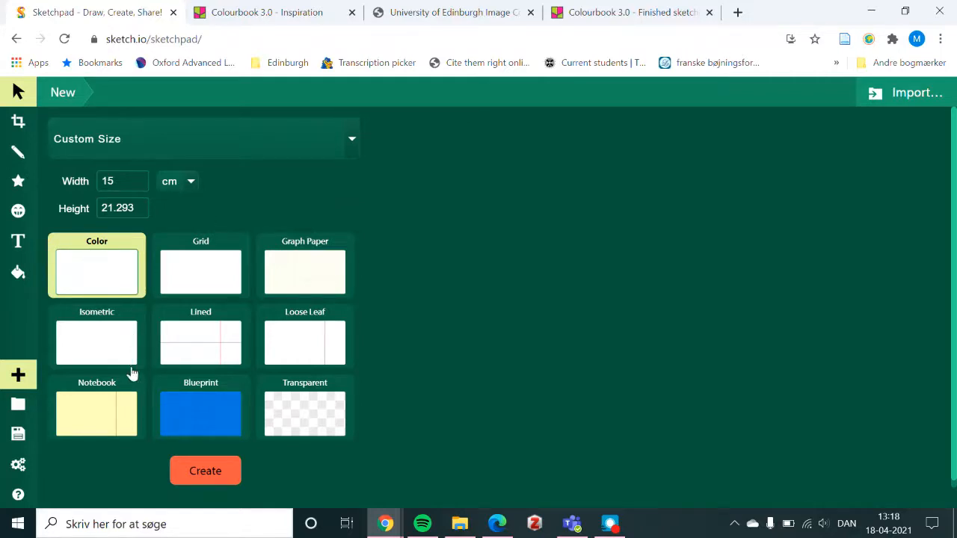
{"action": "left_click", "coordinate": [211, 473]}
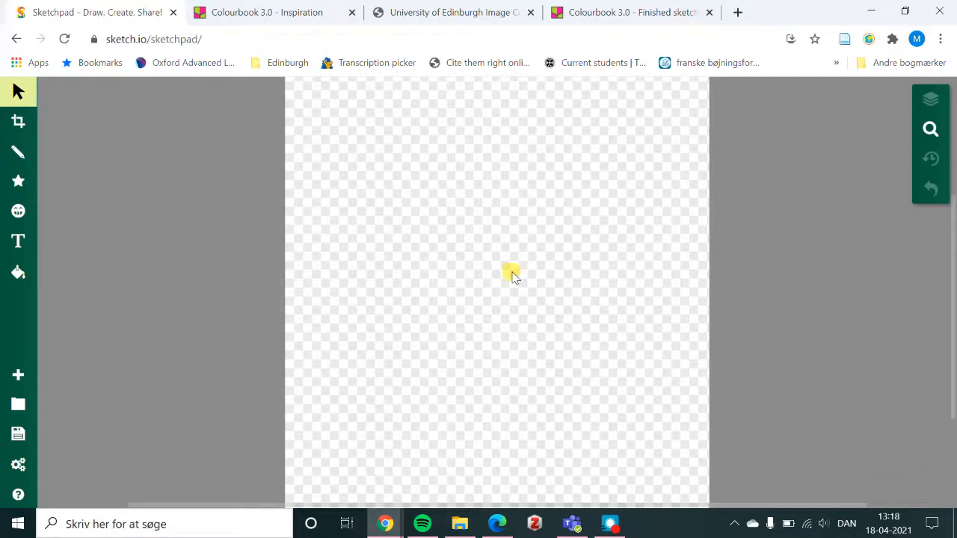
{"action": "left_click", "coordinate": [18, 374]}
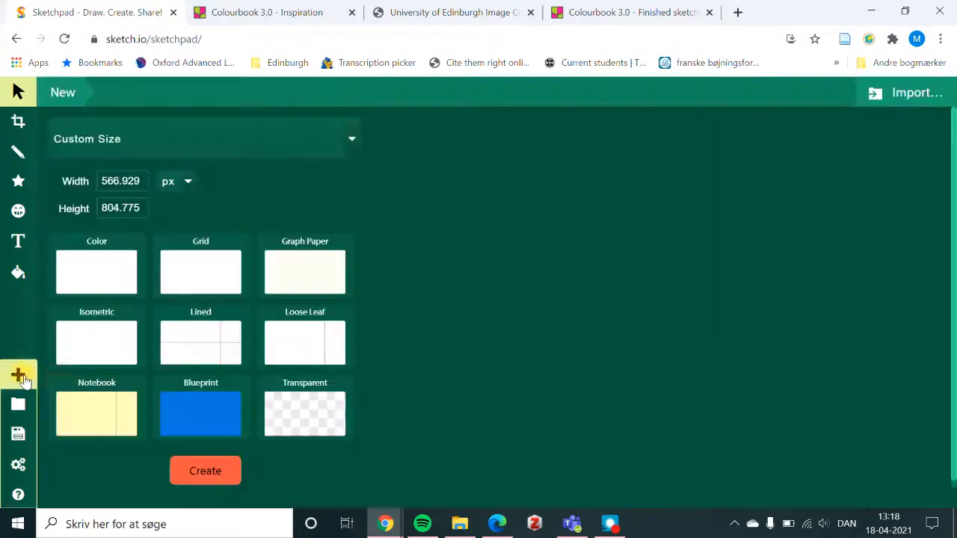
{"action": "left_click", "coordinate": [99, 269]}
{"action": "left_click", "coordinate": [233, 471]}
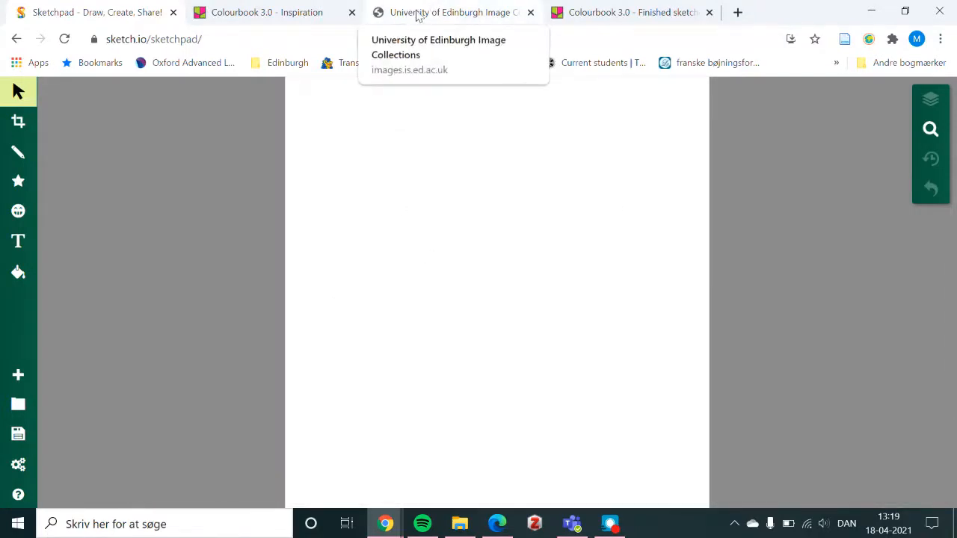
Browse the University of Edinburgh Image Collections and the Colourbook 3.0 Inspiration board for source images.
{"action": "left_click", "coordinate": [453, 11]}
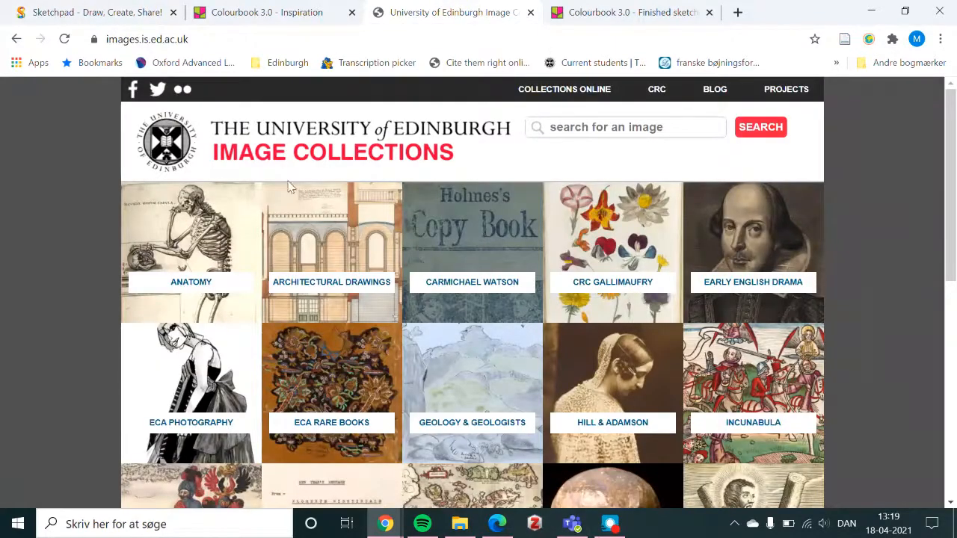
{"action": "scroll", "coordinate": [790, 241], "scroll_direction": "down", "scroll_amount": 5}
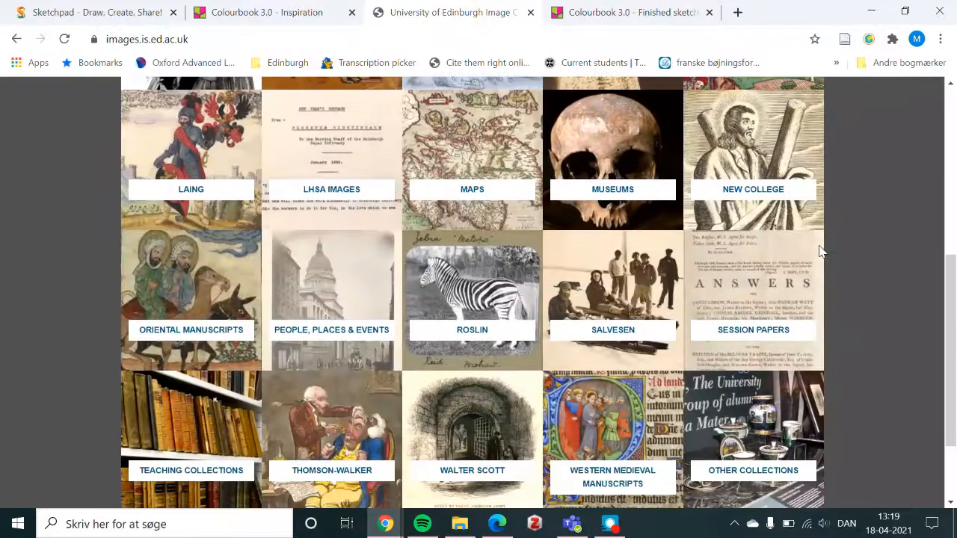
{"action": "scroll", "coordinate": [821, 251], "scroll_direction": "up", "scroll_amount": 5}
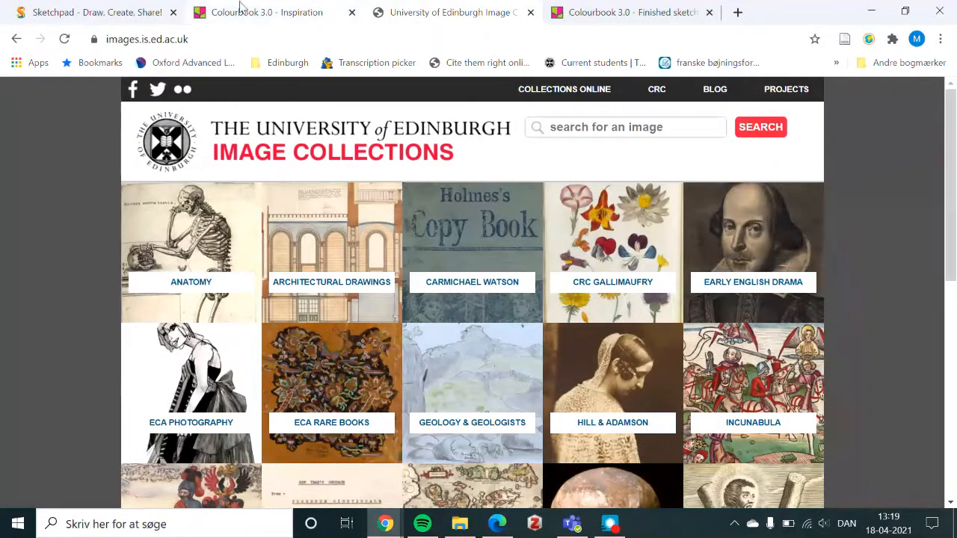
{"action": "left_click", "coordinate": [270, 11]}
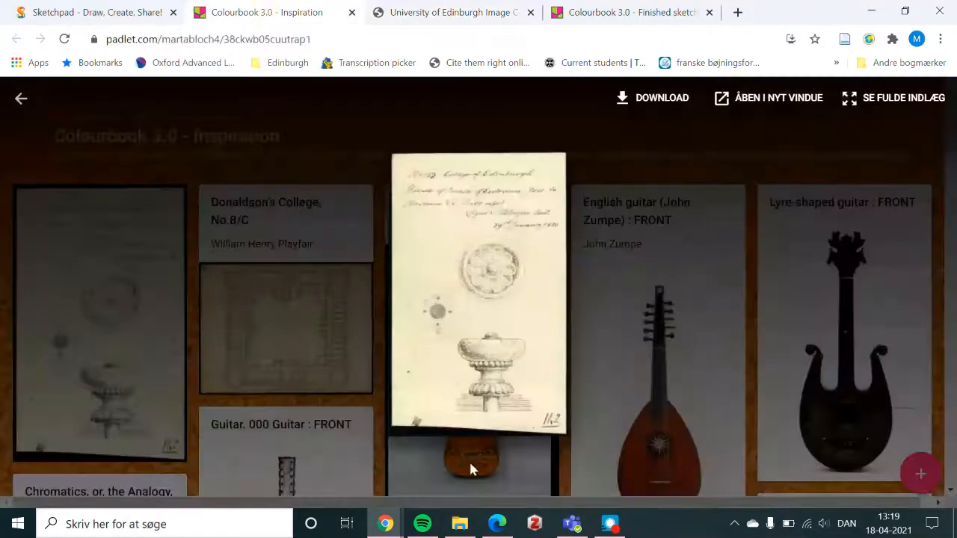
{"action": "left_click", "coordinate": [189, 193]}
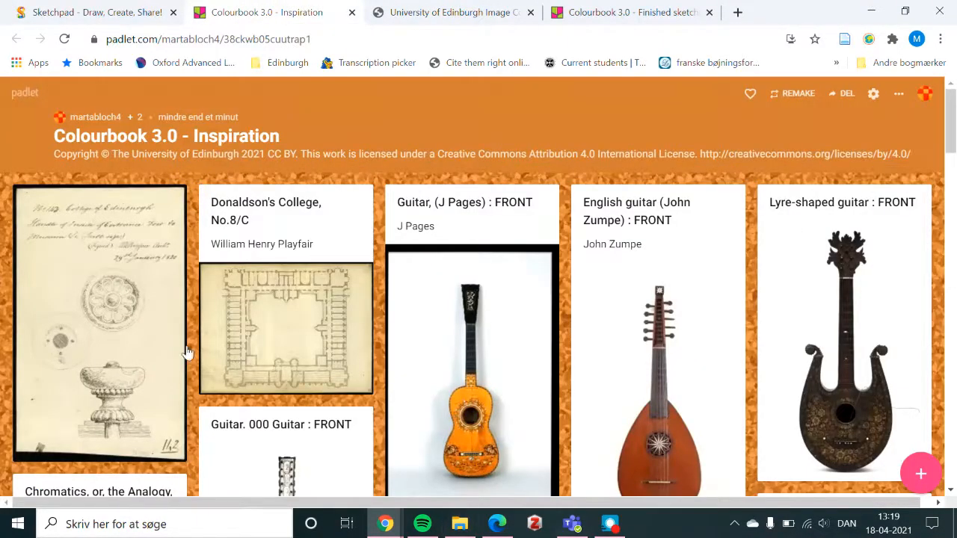
{"action": "scroll", "coordinate": [506, 229], "scroll_direction": "down", "scroll_amount": 5}
{"action": "scroll", "coordinate": [505, 230], "scroll_direction": "up", "scroll_amount": 5}
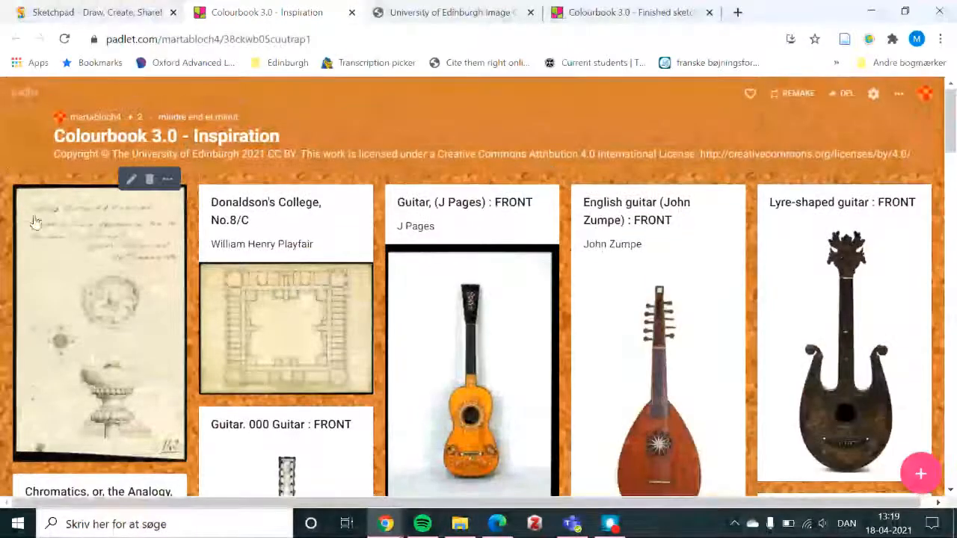
{"action": "left_click", "coordinate": [111, 13]}
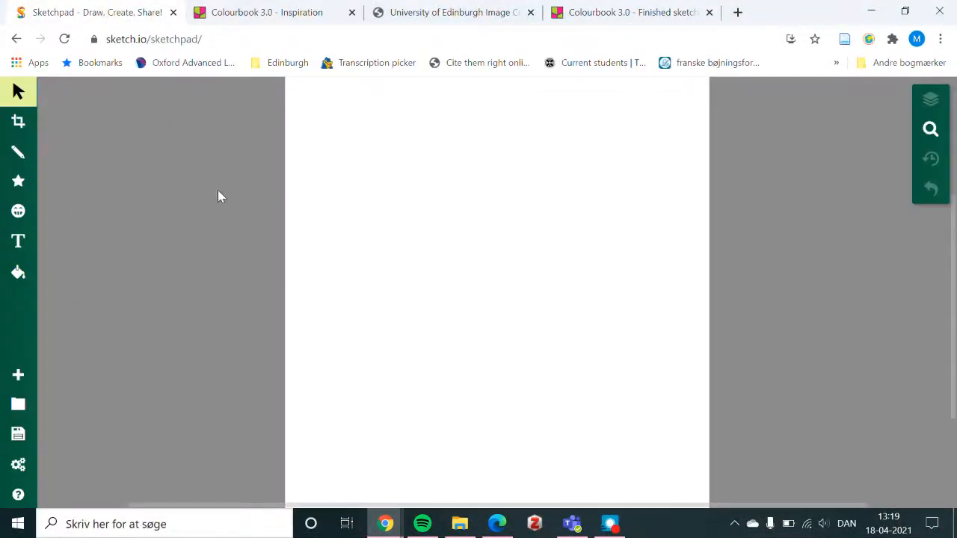
Copy the College of Edinburgh door handle drawing from the Inspiration board and paste it onto the blank canvas.
{"action": "left_click", "coordinate": [289, 11]}
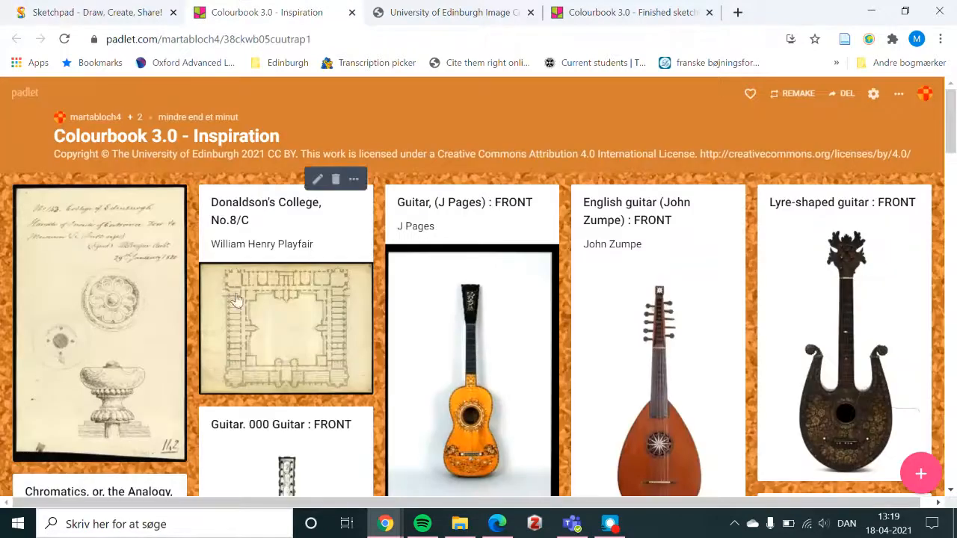
{"action": "left_click", "coordinate": [118, 307]}
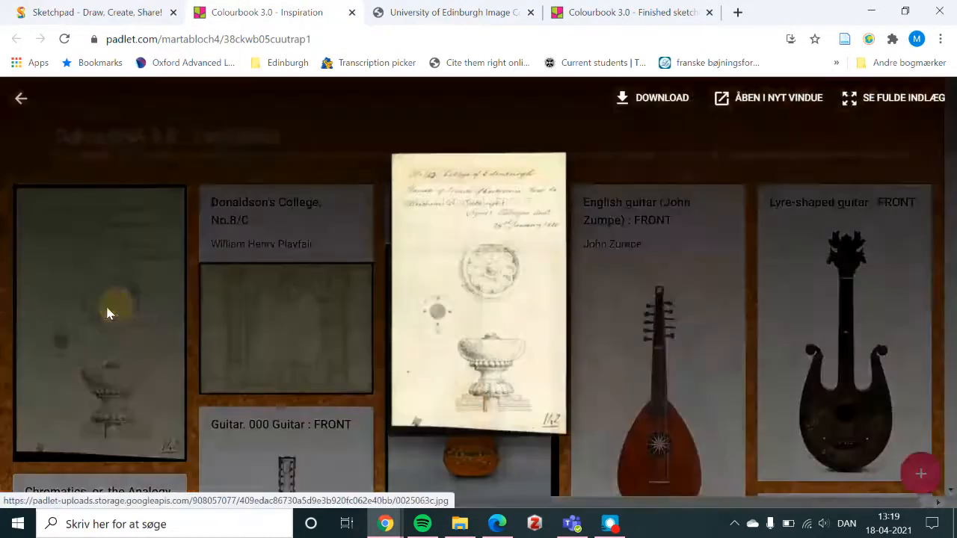
{"action": "right_click", "coordinate": [460, 247]}
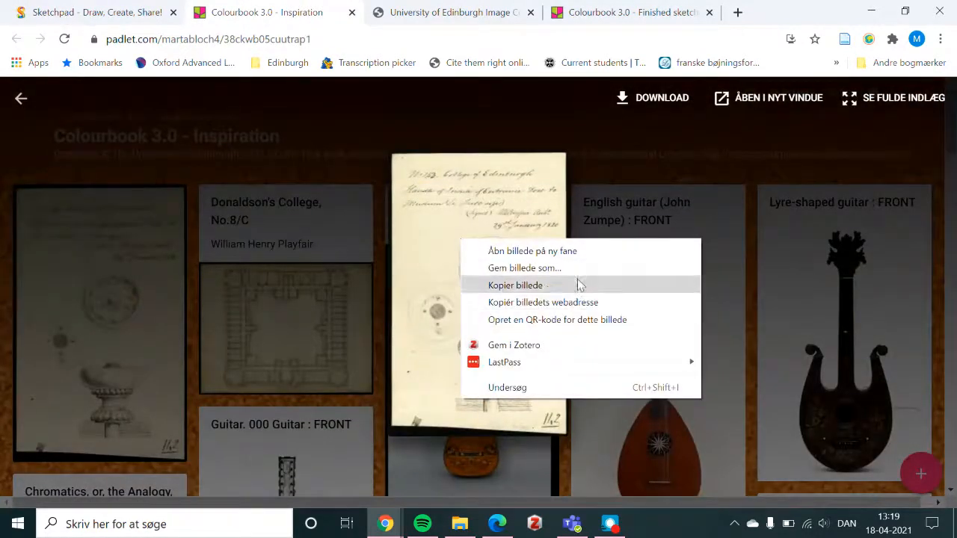
{"action": "left_click", "coordinate": [548, 285]}
{"action": "left_click", "coordinate": [102, 9]}
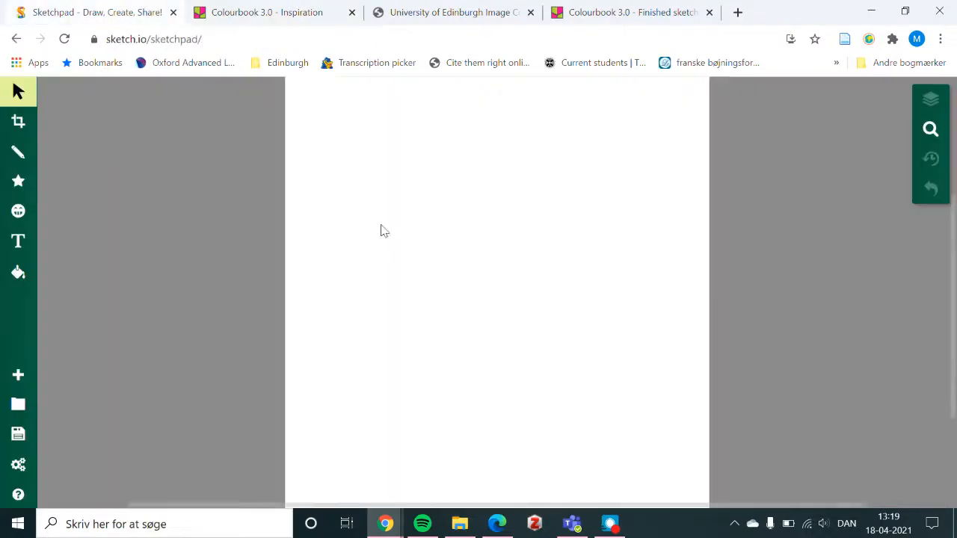
{"action": "right_click", "coordinate": [397, 184]}
{"action": "left_click", "coordinate": [433, 211]}
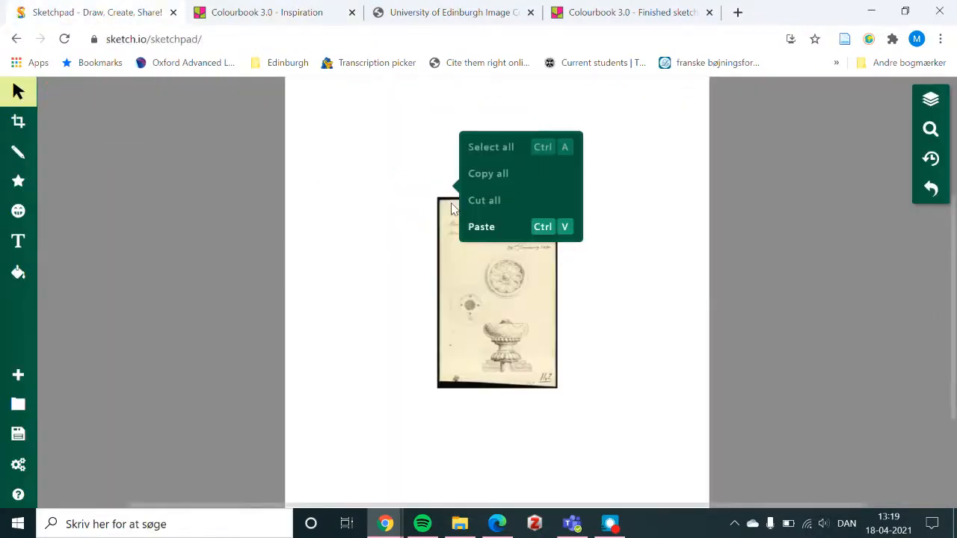
{"action": "left_click", "coordinate": [750, 226]}
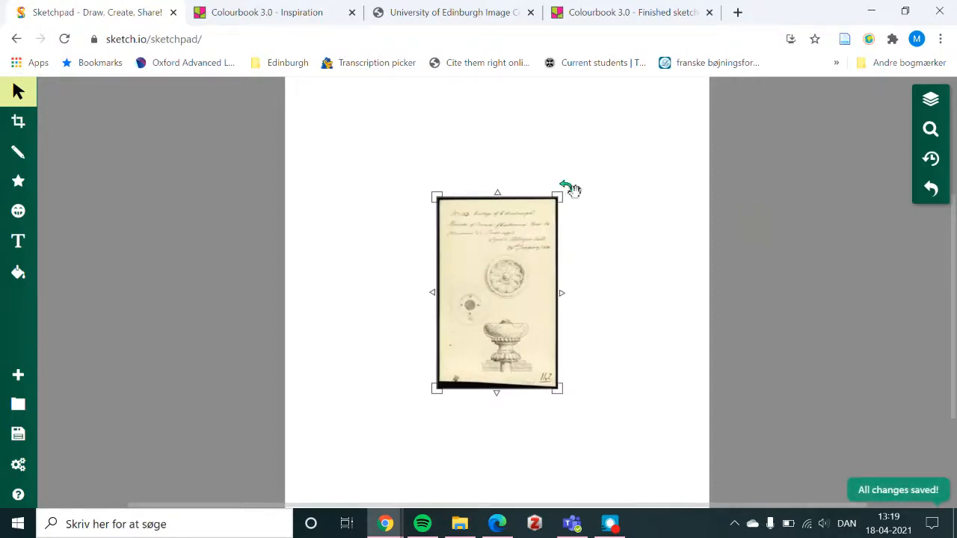
Enlarge the pasted door handle drawing proportionally from its corners and move it towards the canvas's lower left.
{"action": "left_click_drag", "start_coordinate": [556, 195], "coordinate": [684, 128]}
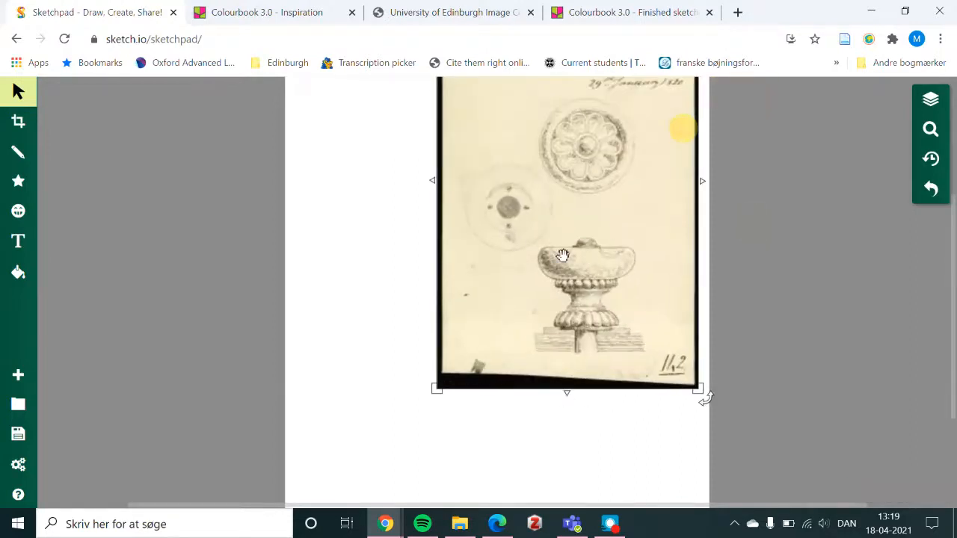
{"action": "left_click_drag", "start_coordinate": [436, 389], "coordinate": [353, 457]}
{"action": "left_click_drag", "start_coordinate": [547, 254], "coordinate": [465, 332]}
{"action": "scroll", "coordinate": [722, 244], "scroll_direction": "down", "scroll_amount": 3}
{"action": "scroll", "coordinate": [720, 245], "scroll_direction": "up", "scroll_amount": 3}
{"action": "scroll", "coordinate": [720, 245], "scroll_direction": "down", "scroll_amount": 3}
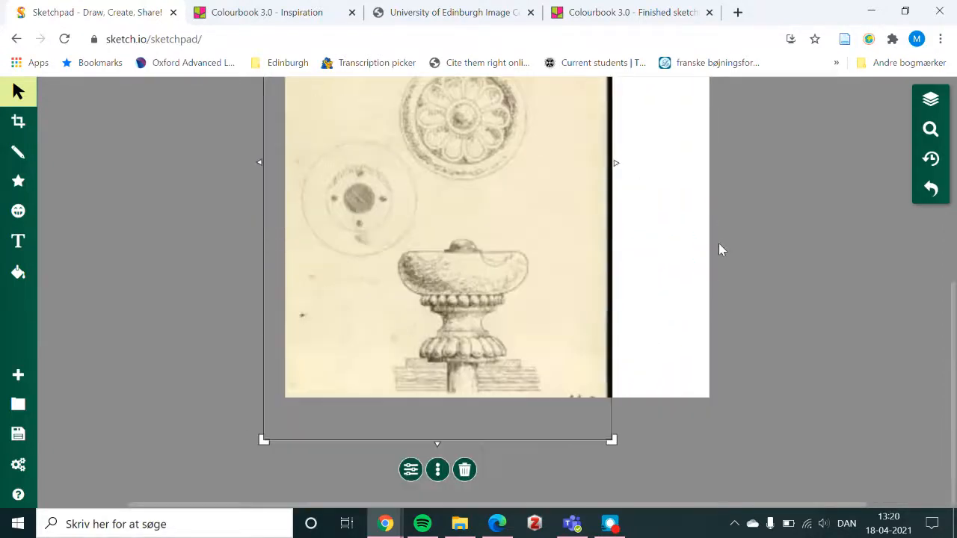
{"action": "scroll", "coordinate": [719, 239], "scroll_direction": "up", "scroll_amount": 4}
{"action": "scroll", "coordinate": [695, 198], "scroll_direction": "down", "scroll_amount": 2}
{"action": "scroll", "coordinate": [656, 147], "scroll_direction": "up", "scroll_amount": 2}
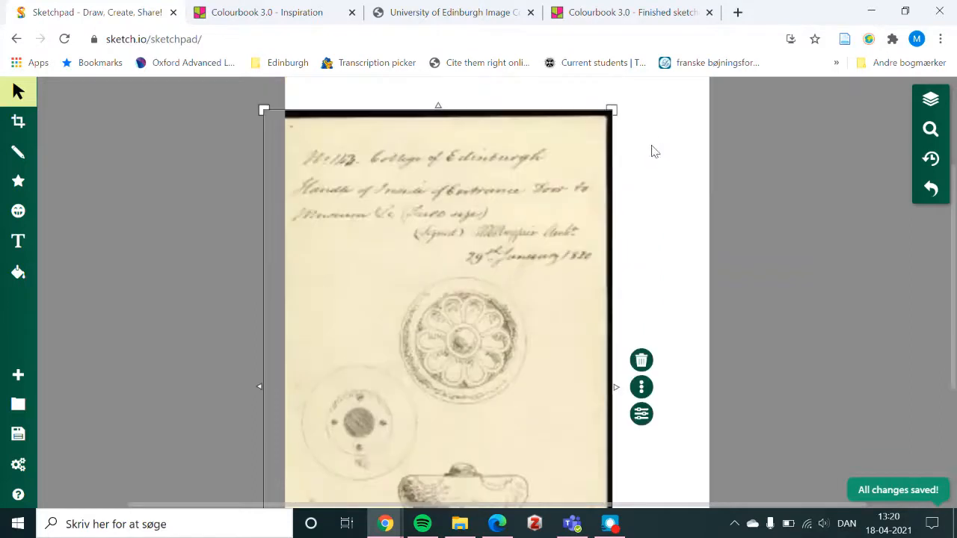
Nudge the drawing slightly up and to the right, and enlarge it a little more from its upper right corner.
{"action": "left_click_drag", "start_coordinate": [607, 111], "coordinate": [613, 108]}
{"action": "left_click", "coordinate": [618, 111]}
{"action": "left_click", "coordinate": [603, 124]}
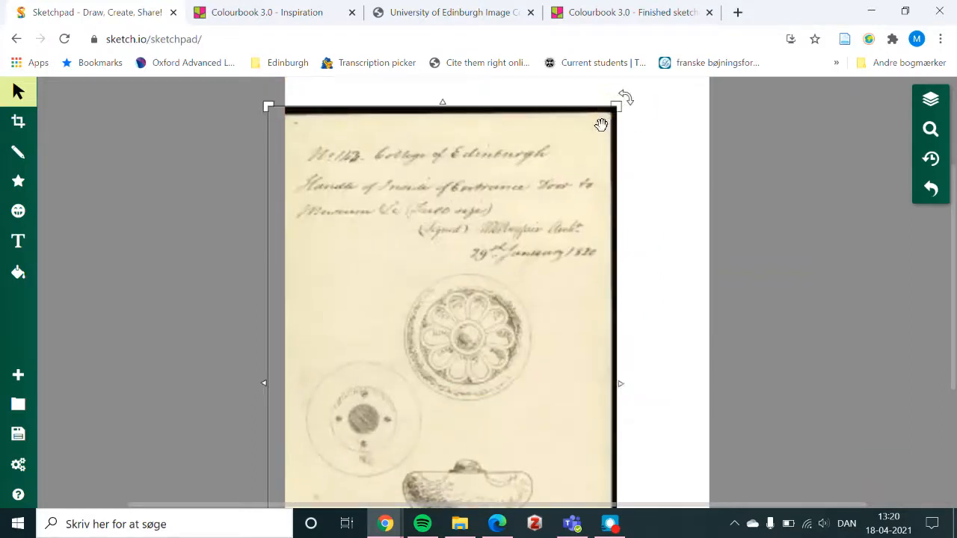
{"action": "left_click", "coordinate": [616, 107]}
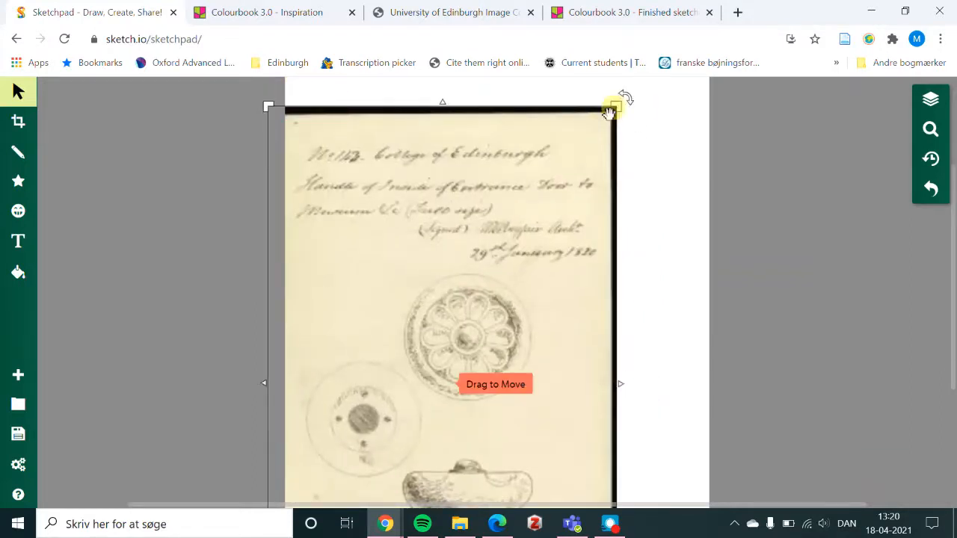
{"action": "left_click_drag", "start_coordinate": [610, 112], "coordinate": [640, 98]}
{"action": "scroll", "coordinate": [753, 193], "scroll_direction": "down", "scroll_amount": 2}
{"action": "scroll", "coordinate": [750, 193], "scroll_direction": "up", "scroll_amount": 2}
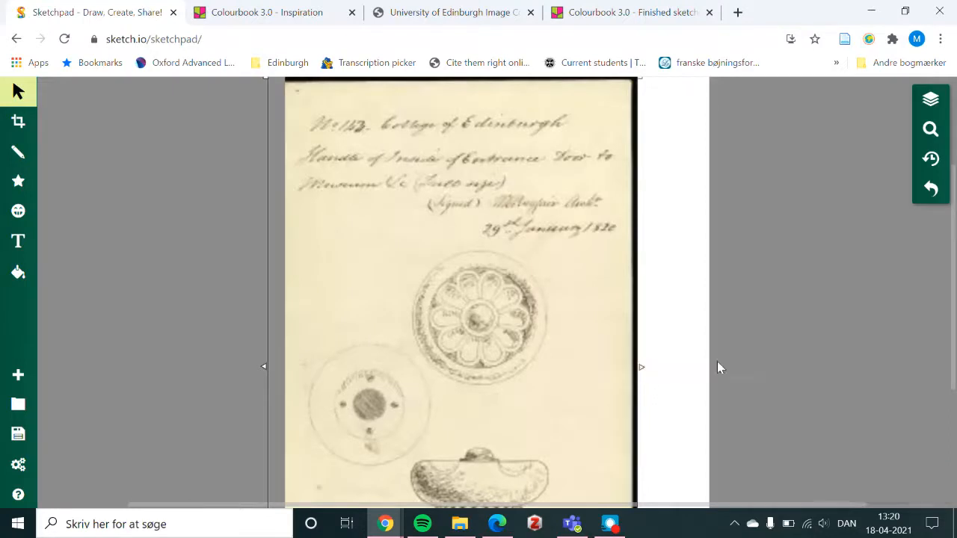
{"action": "scroll", "coordinate": [791, 266], "scroll_direction": "down", "scroll_amount": 2}
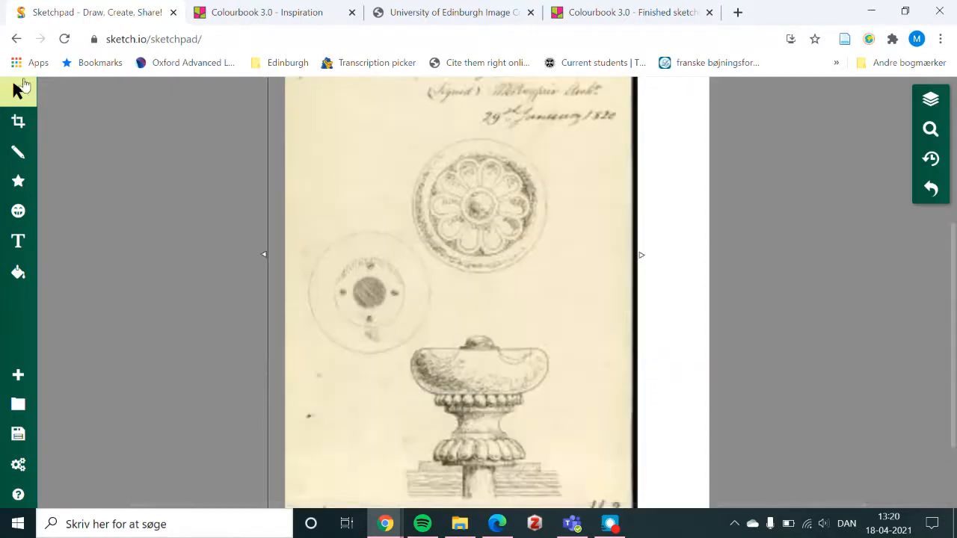
{"action": "scroll", "coordinate": [798, 225], "scroll_direction": "up", "scroll_amount": 2}
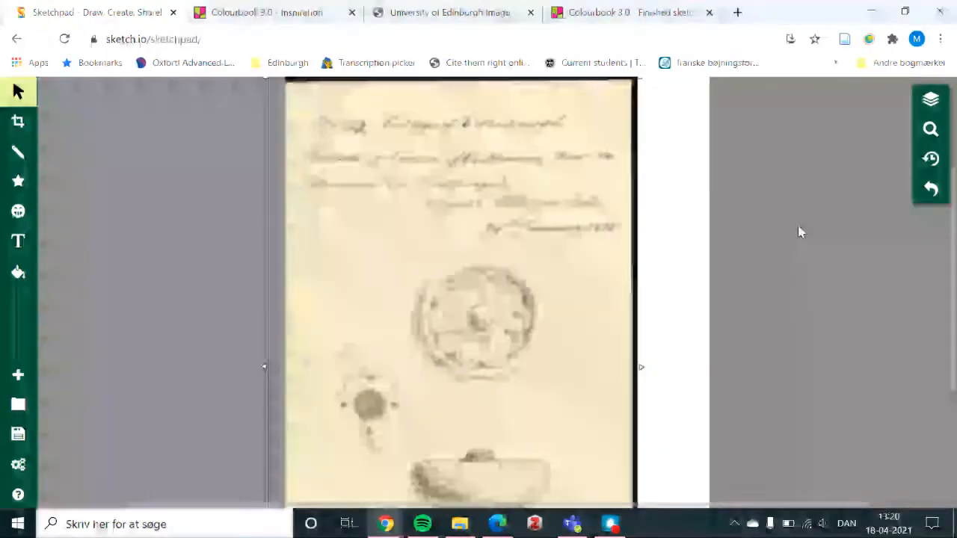
Fit the whole canvas in view and zoom in on the flower rosette in the drawing.
{"action": "left_click", "coordinate": [937, 131]}
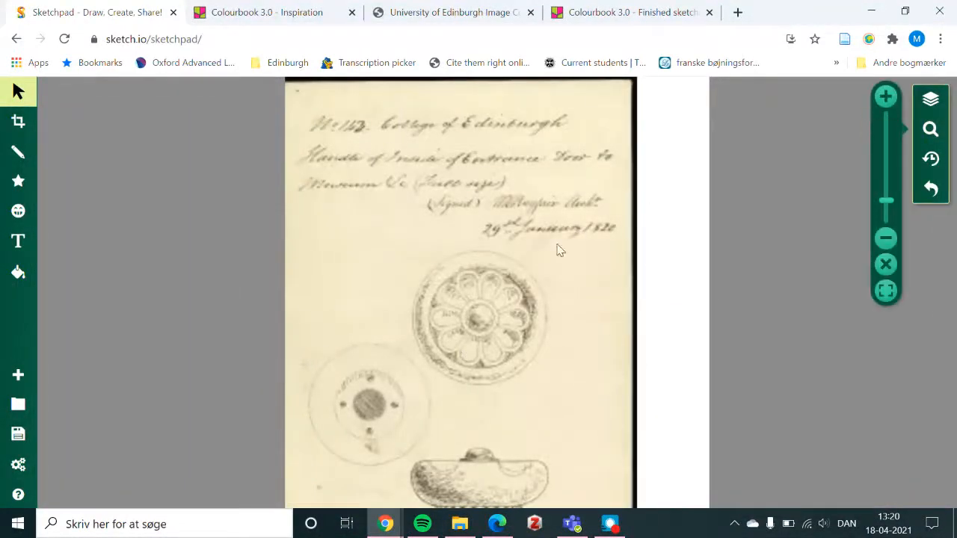
{"action": "left_click", "coordinate": [884, 293]}
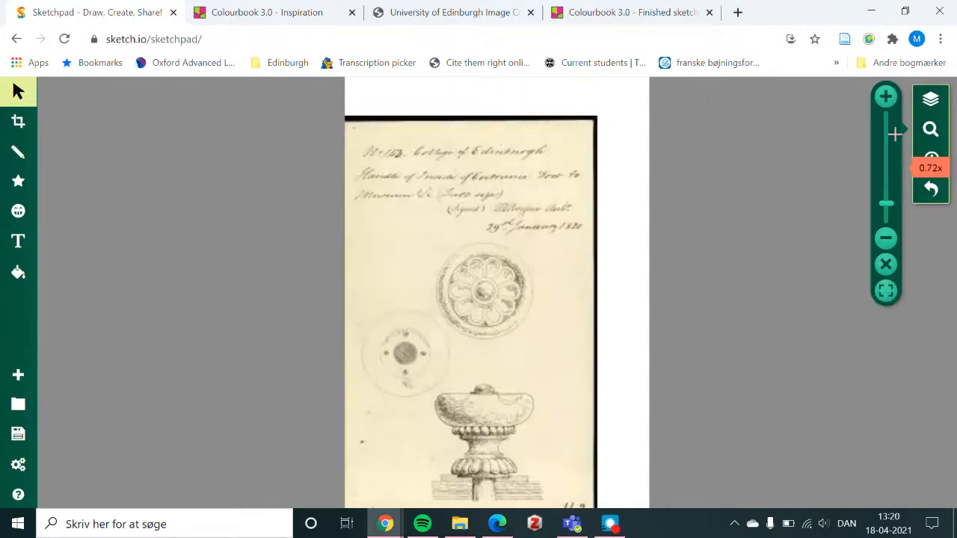
{"action": "left_click", "coordinate": [886, 101]}
{"action": "left_click", "coordinate": [885, 101]}
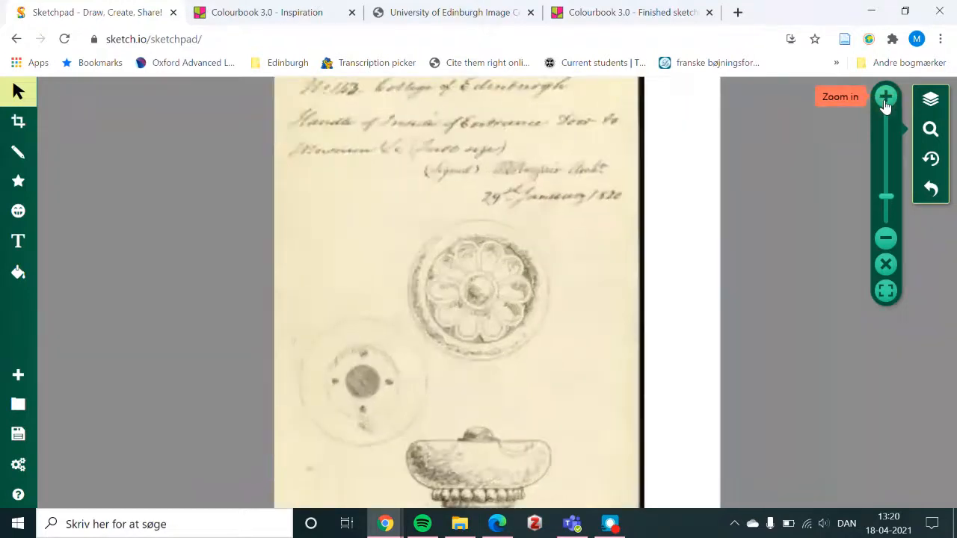
{"action": "left_click", "coordinate": [886, 101]}
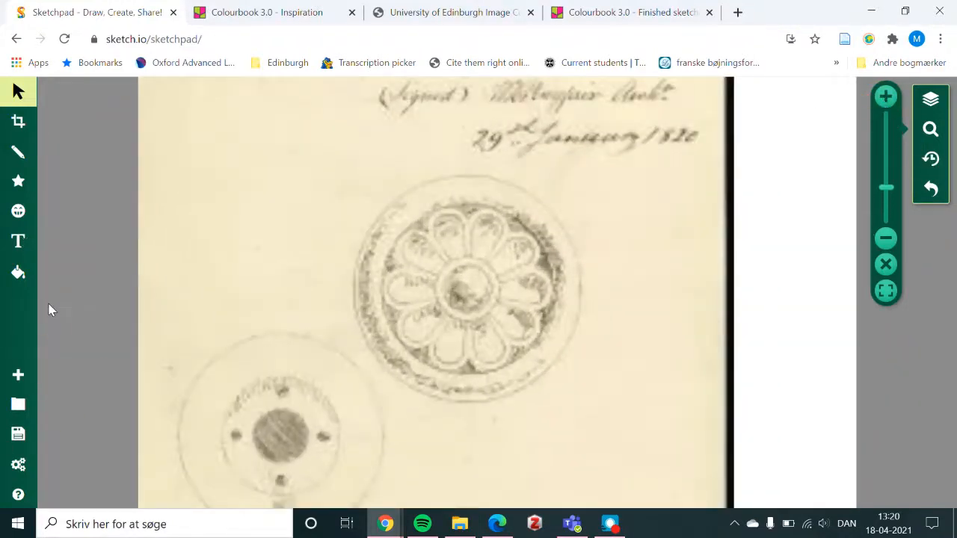
Select the drawing, open its image settings, and try an opacity of 98% before returning it to 100%.
{"action": "left_click", "coordinate": [17, 91]}
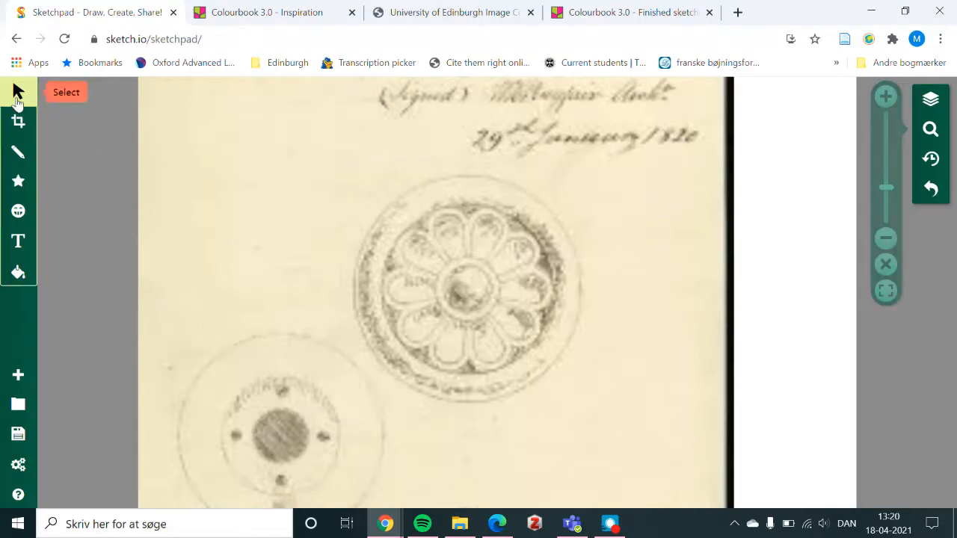
{"action": "right_click", "coordinate": [516, 229]}
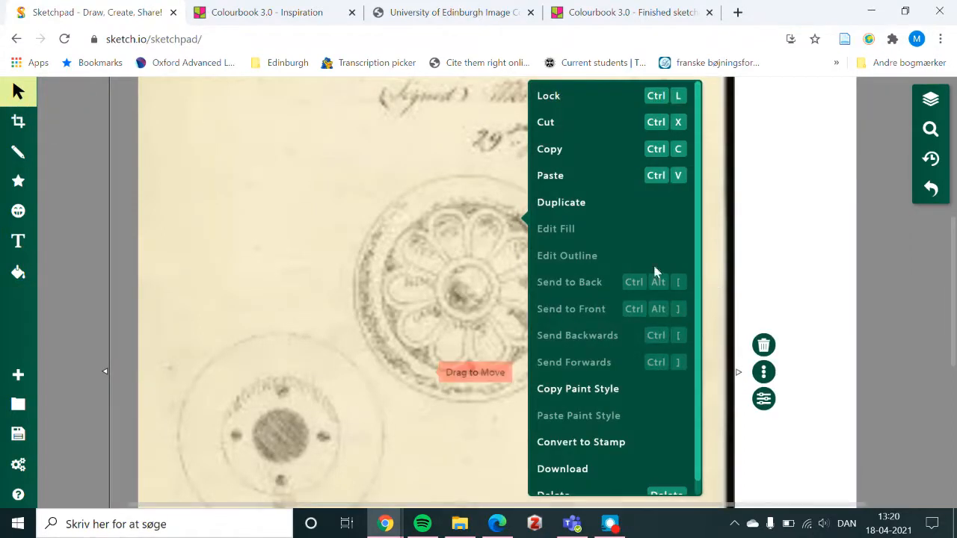
{"action": "left_click", "coordinate": [345, 129]}
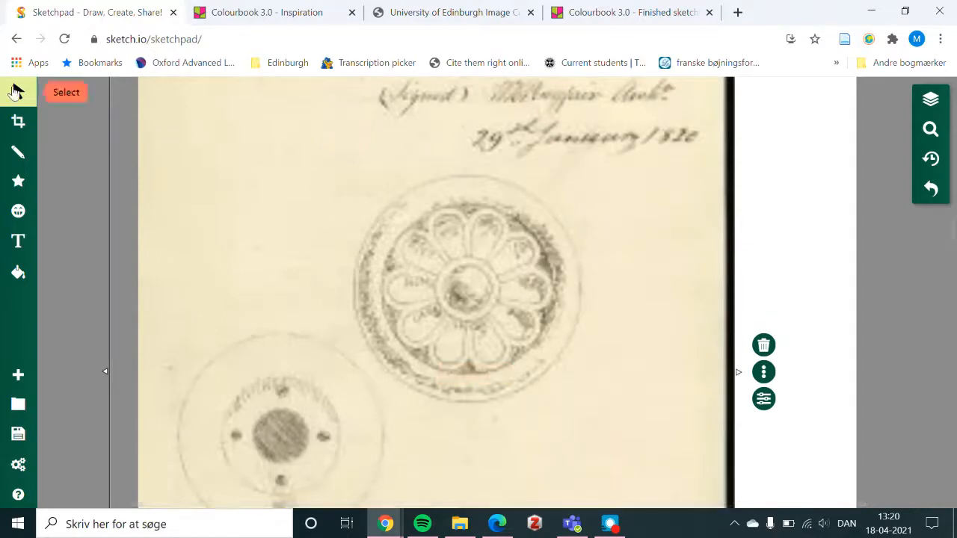
{"action": "left_click", "coordinate": [766, 408]}
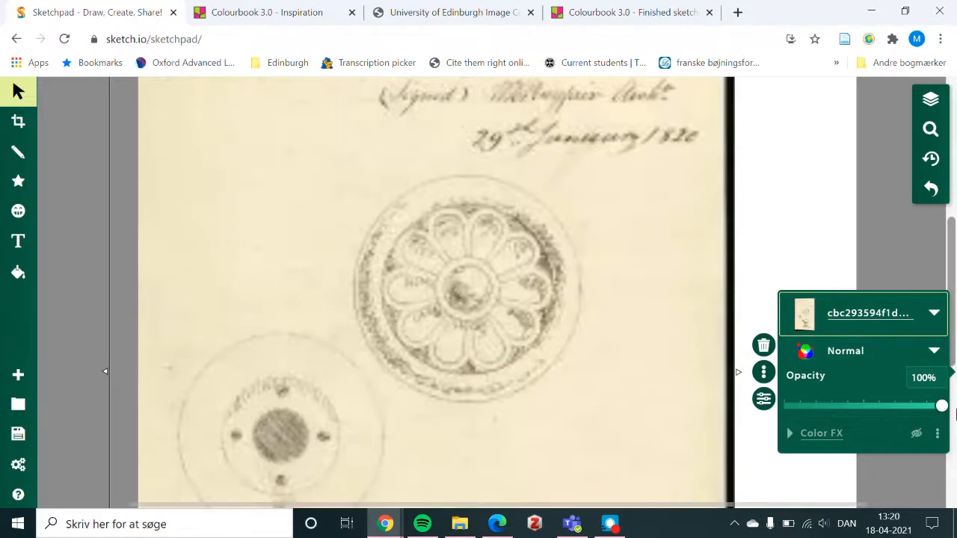
{"action": "left_click", "coordinate": [940, 407]}
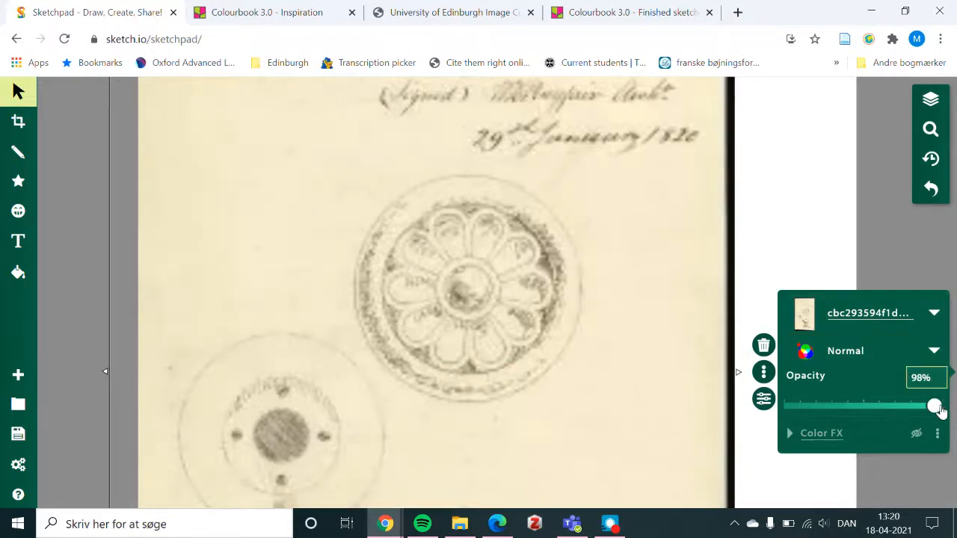
{"action": "mouse_move", "coordinate": [940, 410]}
{"action": "left_mouse_down"}
{"action": "mouse_move", "coordinate": [848, 411]}
{"action": "mouse_move", "coordinate": [946, 412]}
{"action": "left_mouse_up"}
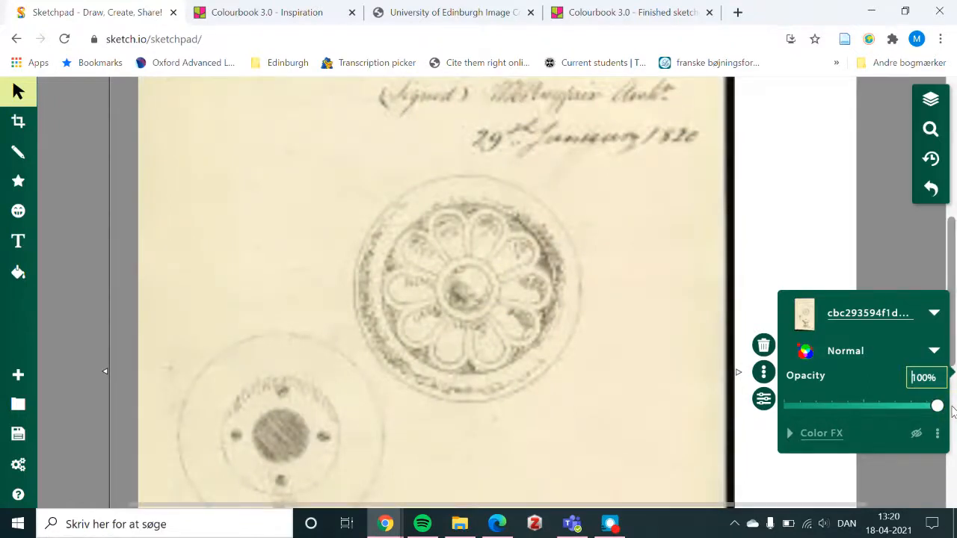
Close the image settings and set up a Circle shape with 0% fill opacity.
{"action": "left_click", "coordinate": [304, 198]}
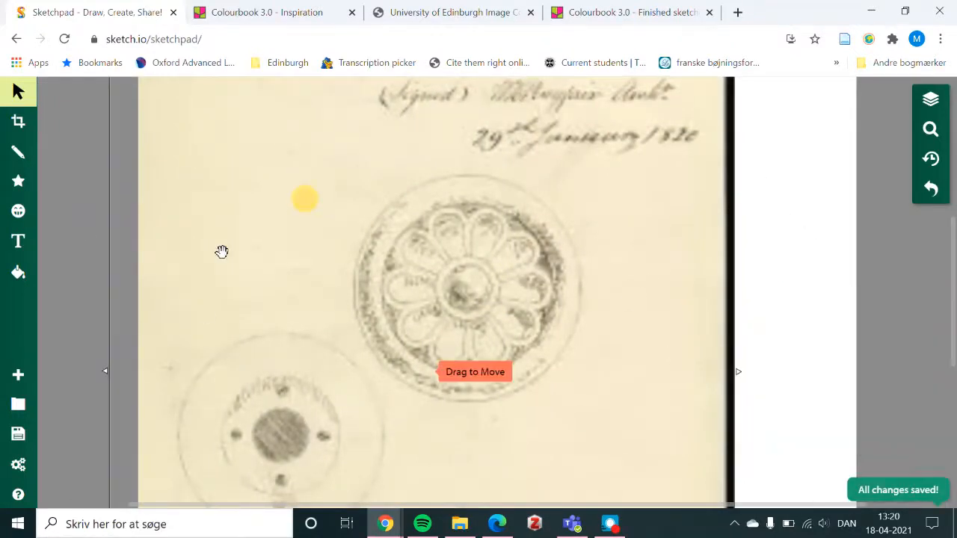
{"action": "left_click", "coordinate": [18, 182]}
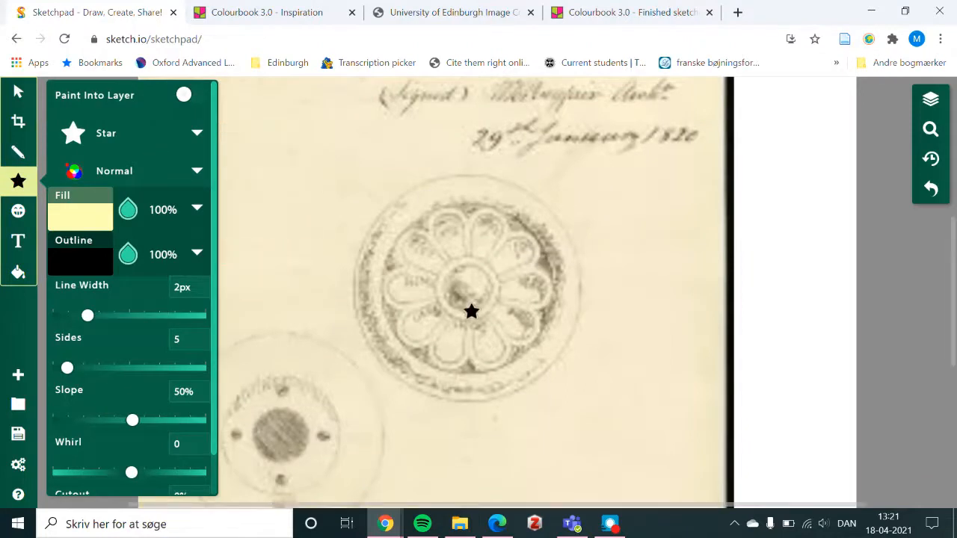
{"action": "left_click", "coordinate": [150, 137]}
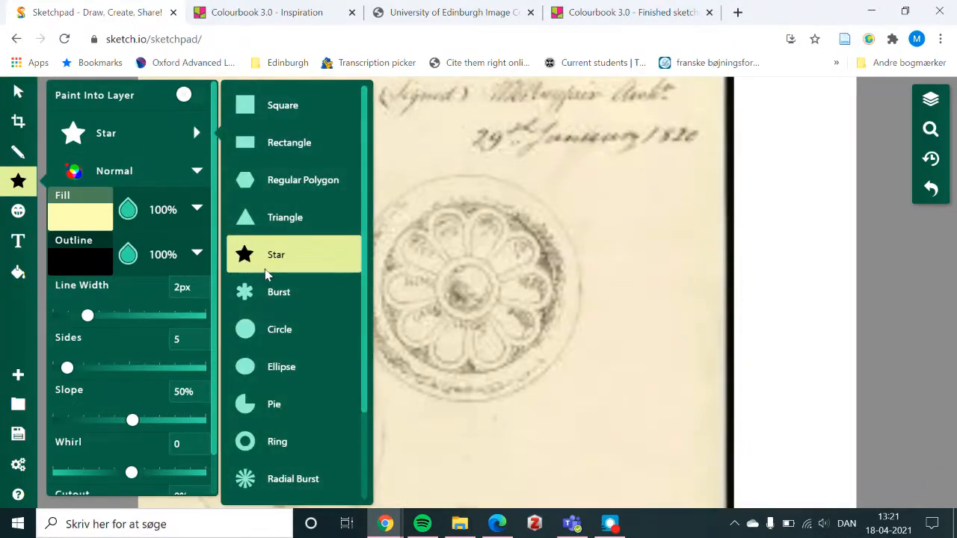
{"action": "left_click", "coordinate": [280, 329]}
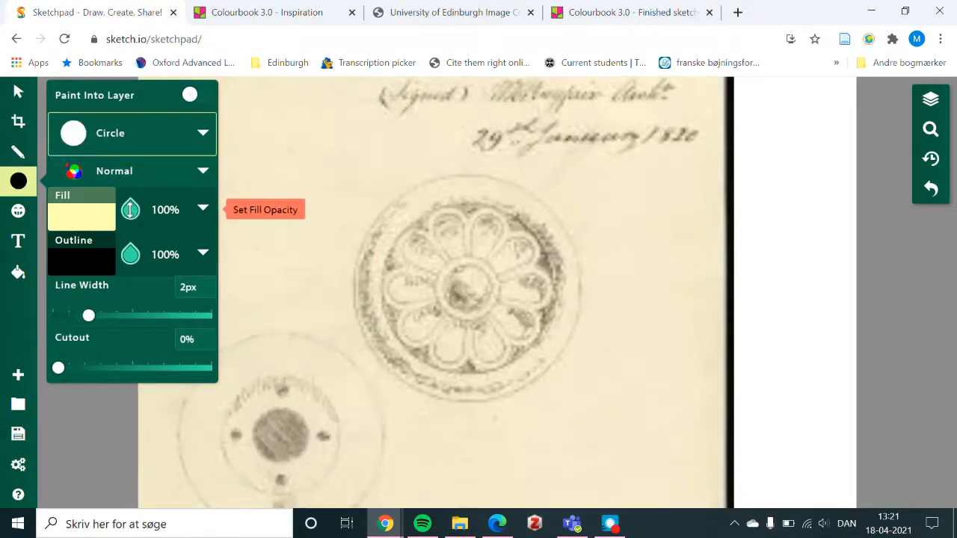
{"action": "left_click", "coordinate": [131, 209]}
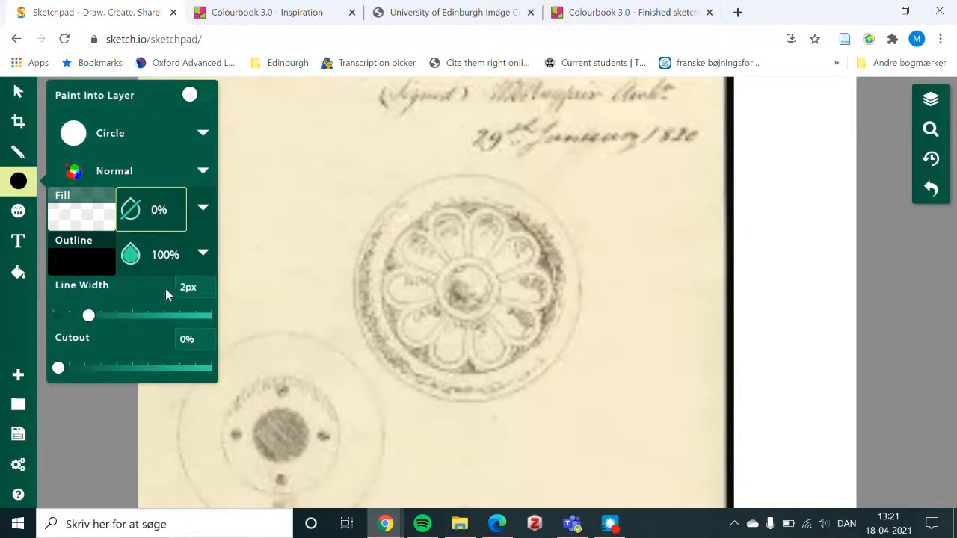
Set the circle's outline line width to 1 px.
{"action": "left_click", "coordinate": [209, 292]}
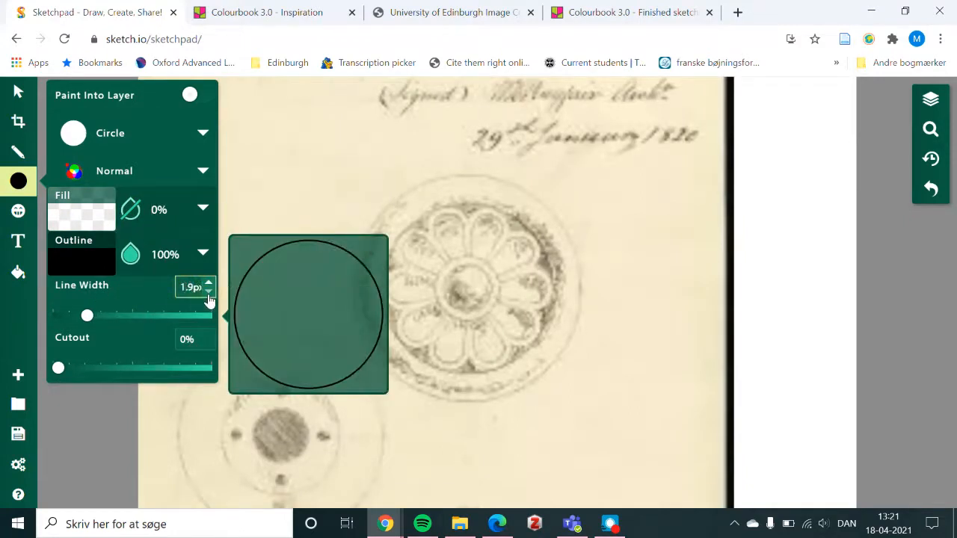
{"action": "left_click", "coordinate": [208, 292]}
{"action": "left_click", "coordinate": [209, 293]}
{"action": "left_click", "coordinate": [208, 293]}
{"action": "left_click", "coordinate": [208, 293]}
{"action": "left_click", "coordinate": [209, 293]}
{"action": "left_click", "coordinate": [209, 292]}
{"action": "left_click", "coordinate": [209, 292]}
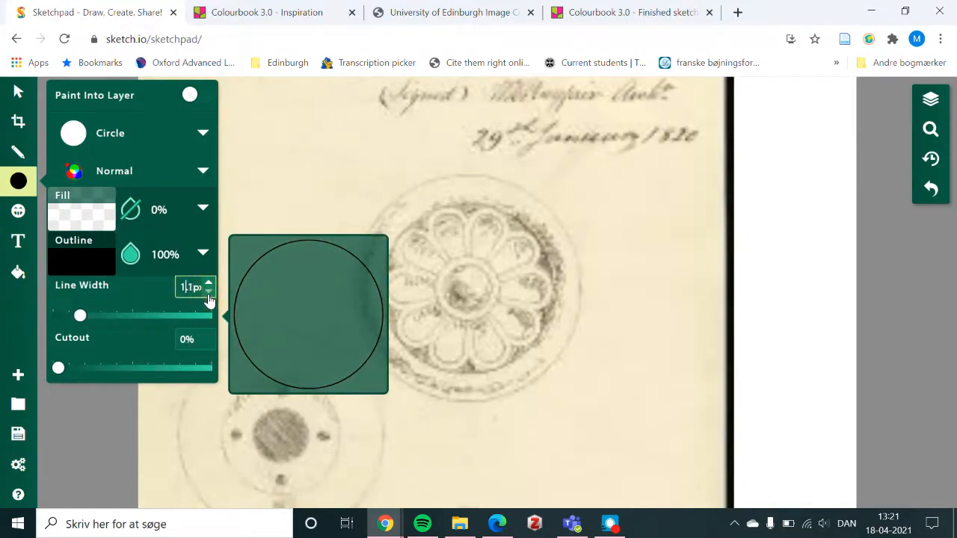
{"action": "left_click", "coordinate": [208, 292]}
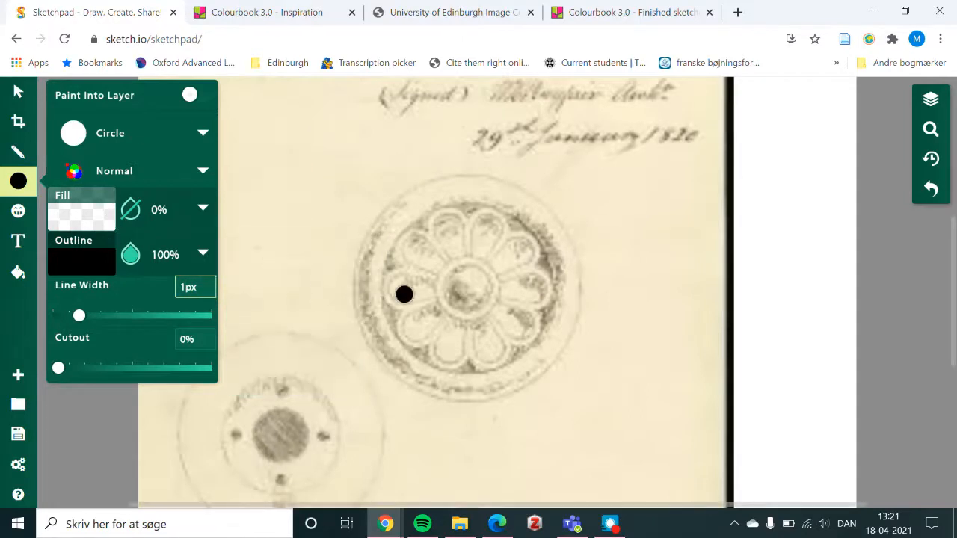
{"action": "left_click", "coordinate": [468, 306]}
{"action": "left_click_drag", "start_coordinate": [470, 310], "coordinate": [438, 319]}
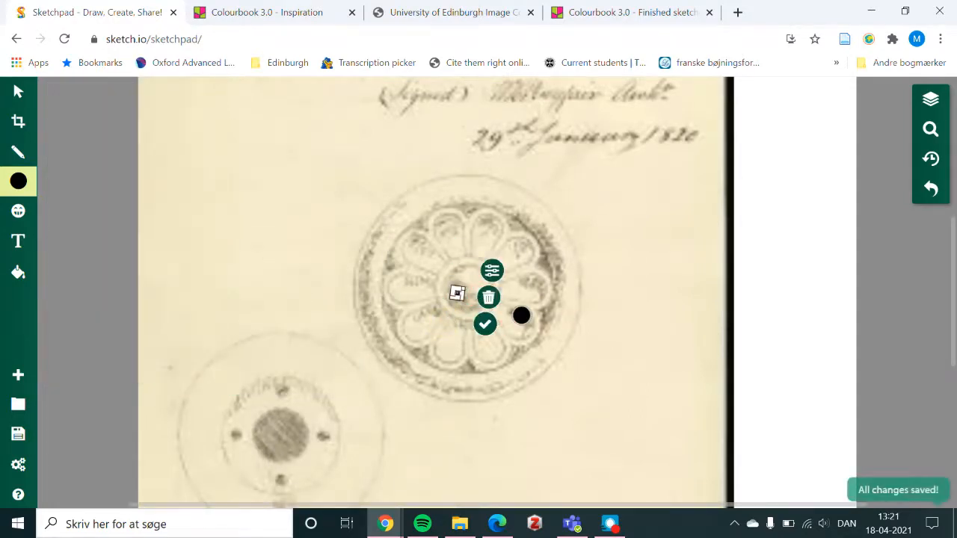
{"action": "key", "text": "ctrl+z"}
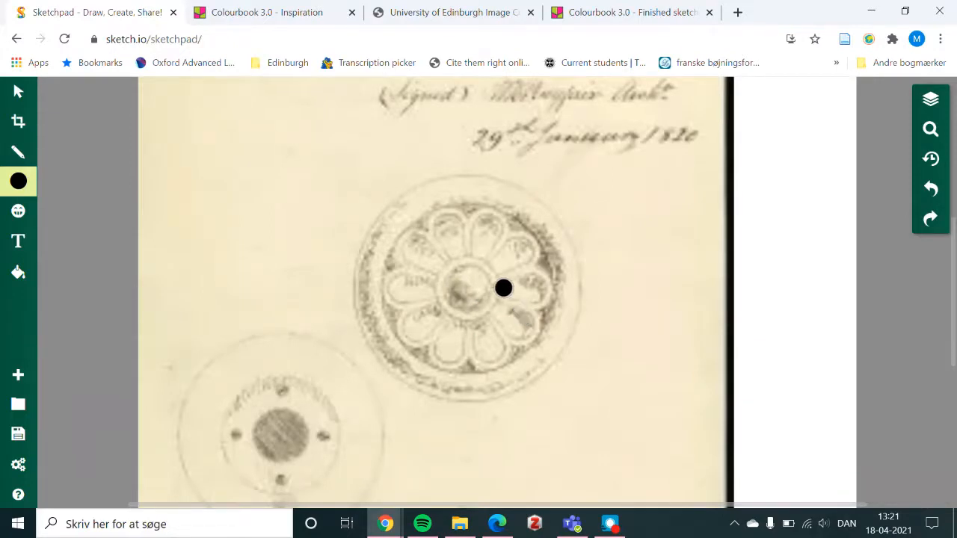
Draw a small circle over the rosette's upper left edge and move it onto the rosette's centre.
{"action": "left_click_drag", "start_coordinate": [403, 202], "coordinate": [433, 230]}
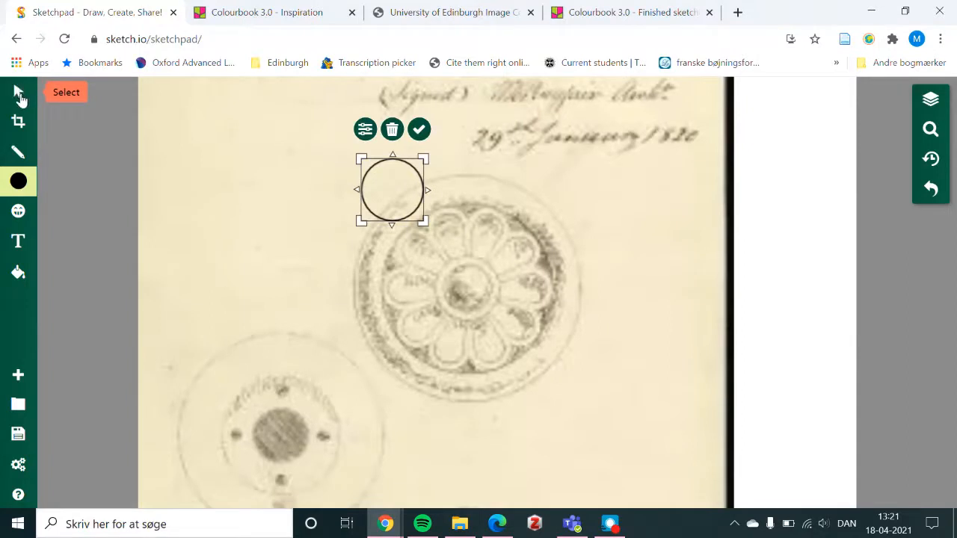
{"action": "left_click", "coordinate": [18, 92]}
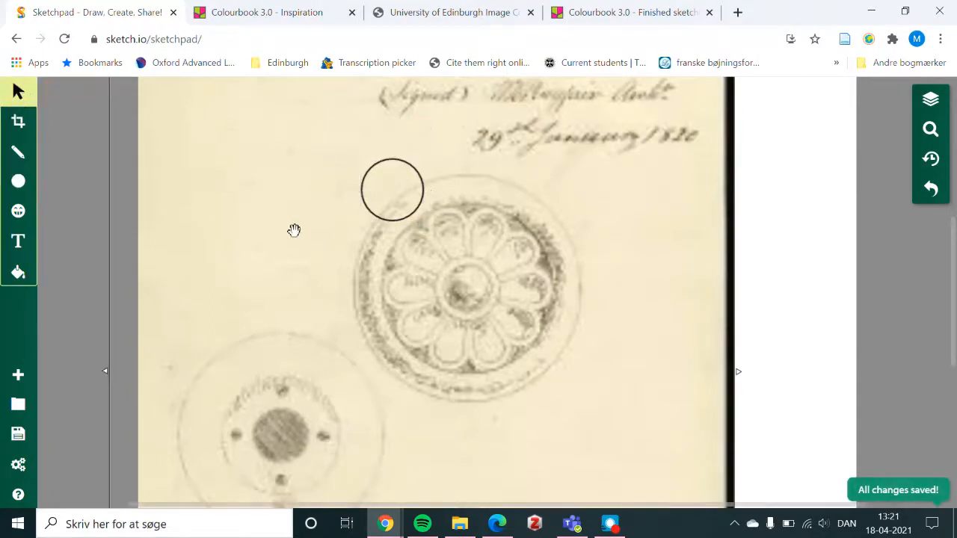
{"action": "left_click", "coordinate": [382, 165]}
{"action": "left_click", "coordinate": [384, 162]}
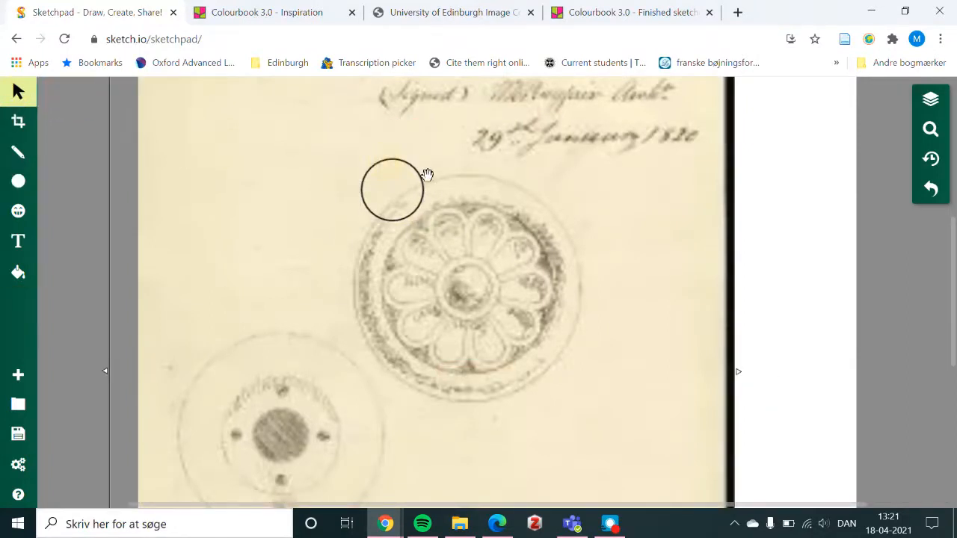
{"action": "left_click_drag", "start_coordinate": [424, 181], "coordinate": [459, 280]}
{"action": "left_click", "coordinate": [363, 205]}
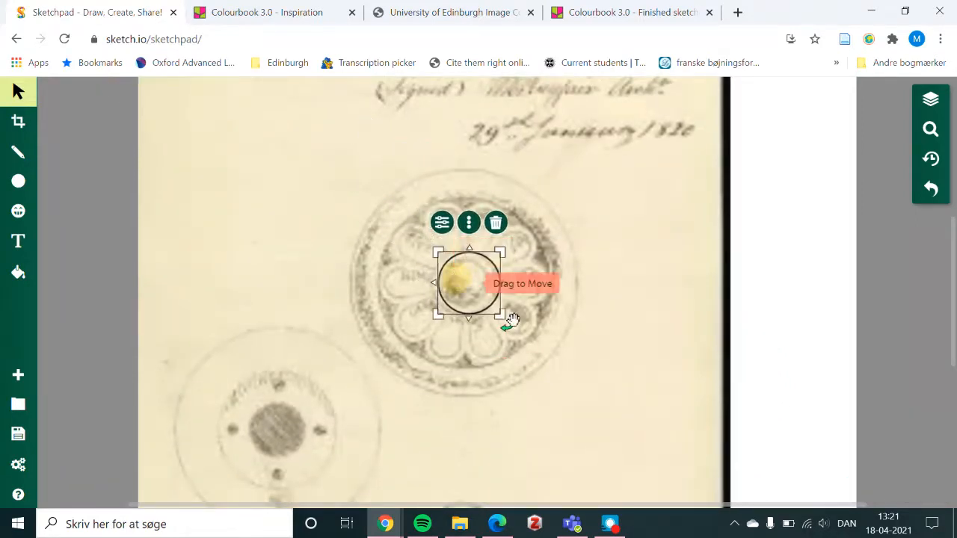
Resize the circle to about 38 by 38 px so it traces the rosette's central knob.
{"action": "left_click_drag", "start_coordinate": [507, 316], "coordinate": [463, 293]}
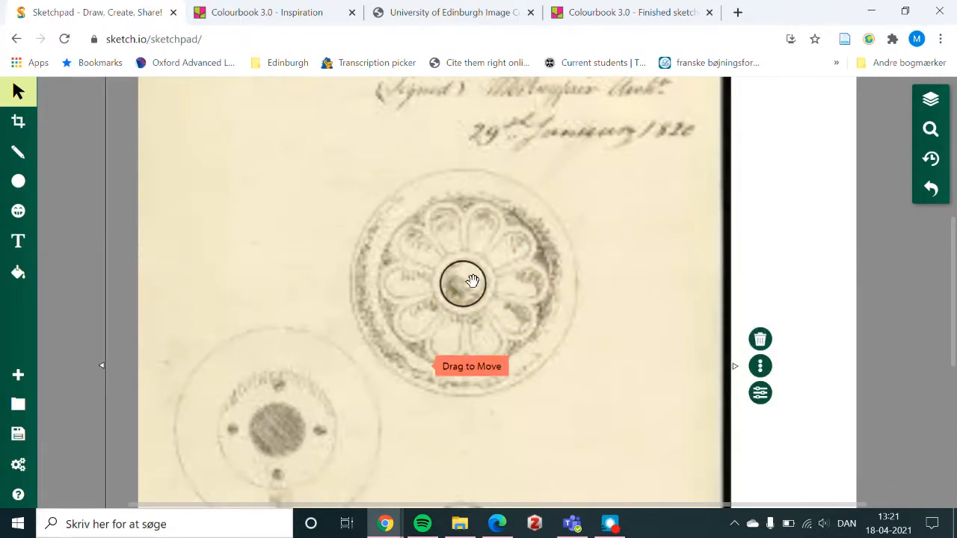
{"action": "left_click", "coordinate": [791, 265]}
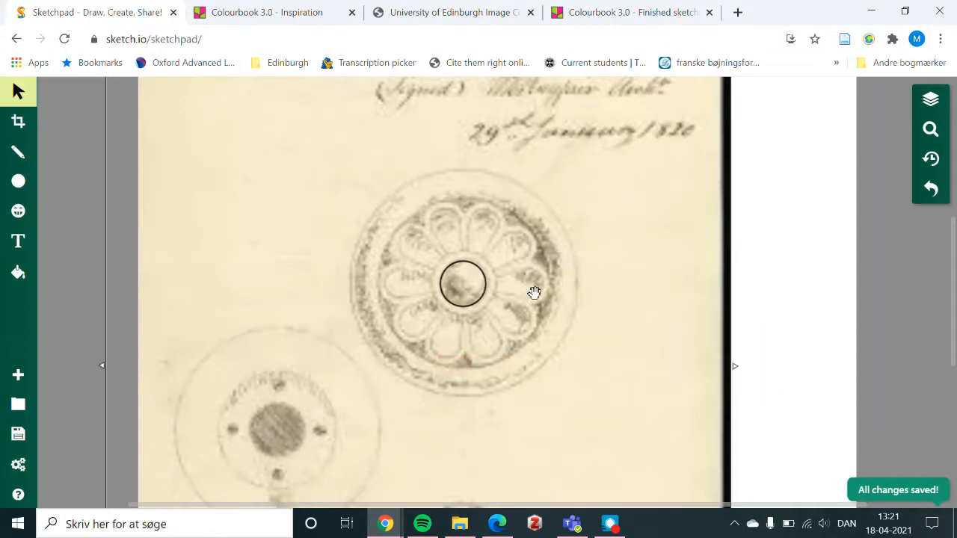
{"action": "left_click", "coordinate": [469, 265]}
{"action": "left_click", "coordinate": [495, 258]}
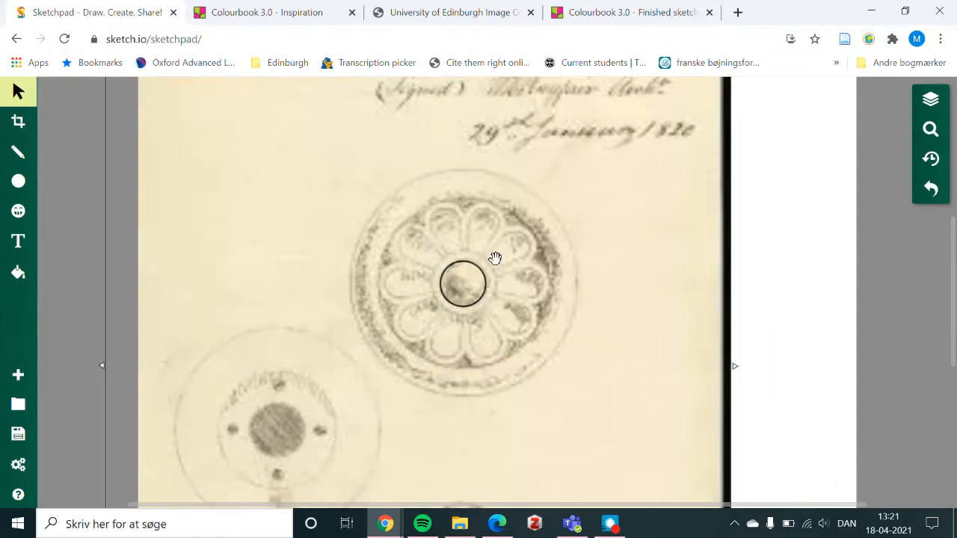
{"action": "left_click", "coordinate": [446, 263]}
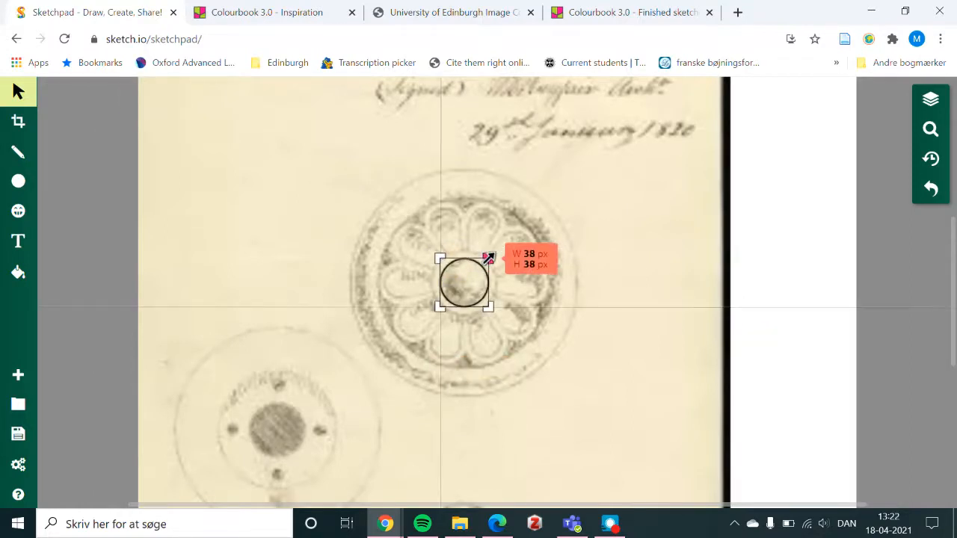
{"action": "left_click", "coordinate": [583, 273]}
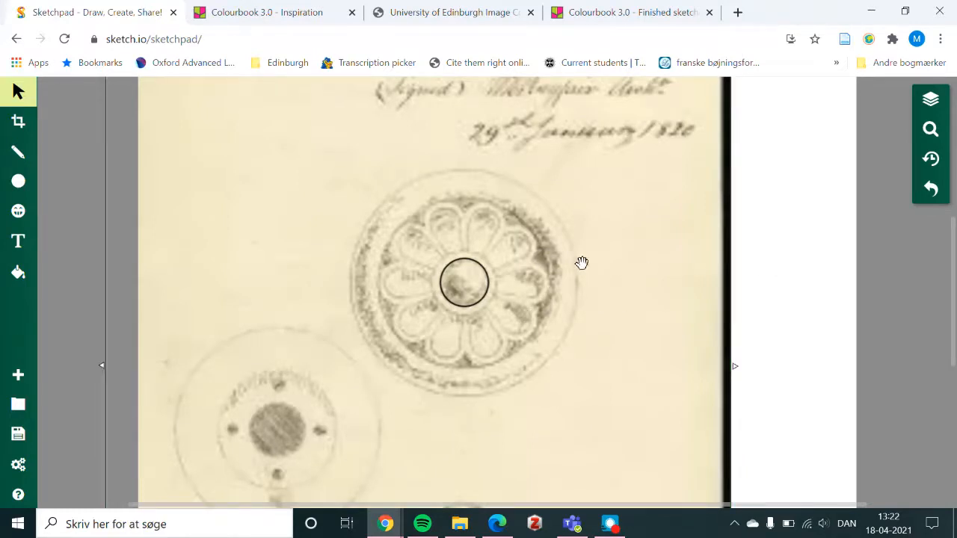
Make two copies of the centre circle and place one beside the rosette on its right.
{"action": "left_click", "coordinate": [471, 267]}
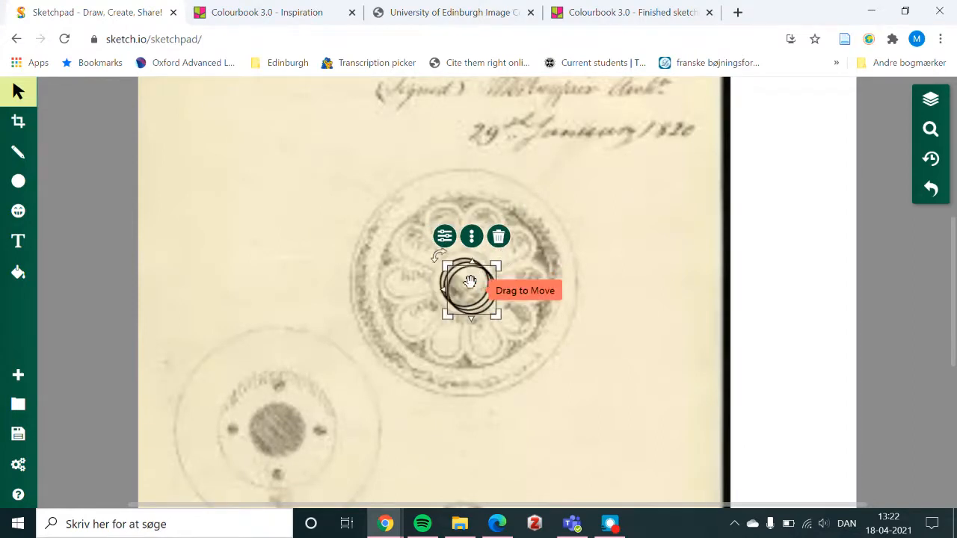
{"action": "left_click_drag", "start_coordinate": [514, 281], "coordinate": [619, 272]}
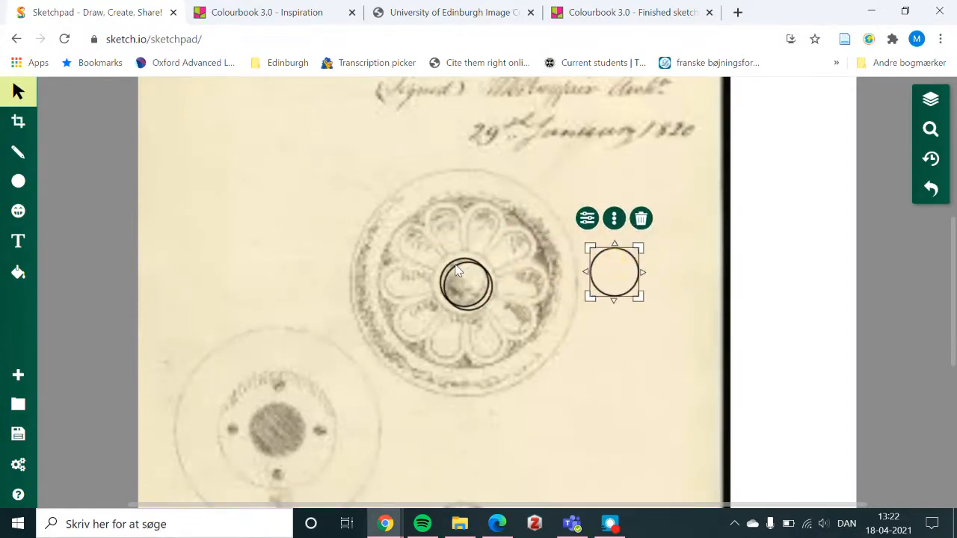
Enlarge the copy left on the rosette's centre so it traces the ring around the central knob.
{"action": "left_click", "coordinate": [457, 273]}
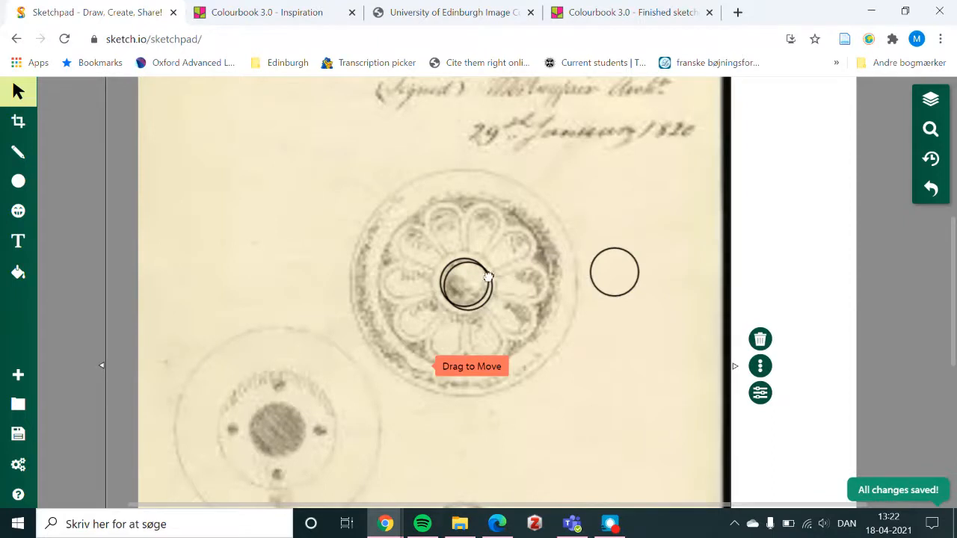
{"action": "left_click", "coordinate": [487, 276]}
{"action": "mouse_move", "coordinate": [494, 259]}
{"action": "left_mouse_down"}
{"action": "mouse_move", "coordinate": [513, 253]}
{"action": "mouse_move", "coordinate": [477, 259]}
{"action": "mouse_move", "coordinate": [498, 249]}
{"action": "mouse_move", "coordinate": [485, 257]}
{"action": "left_mouse_up"}
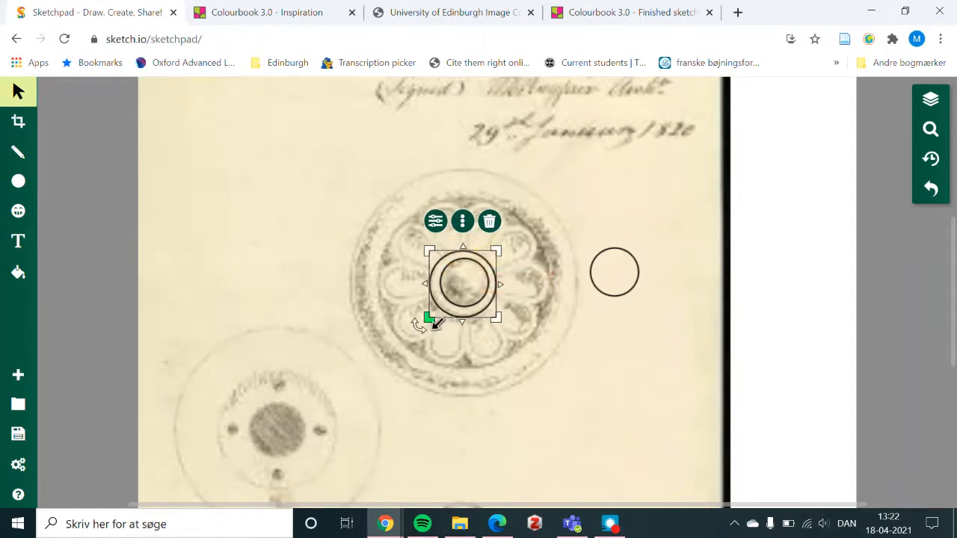
{"action": "left_click_drag", "start_coordinate": [430, 320], "coordinate": [429, 316]}
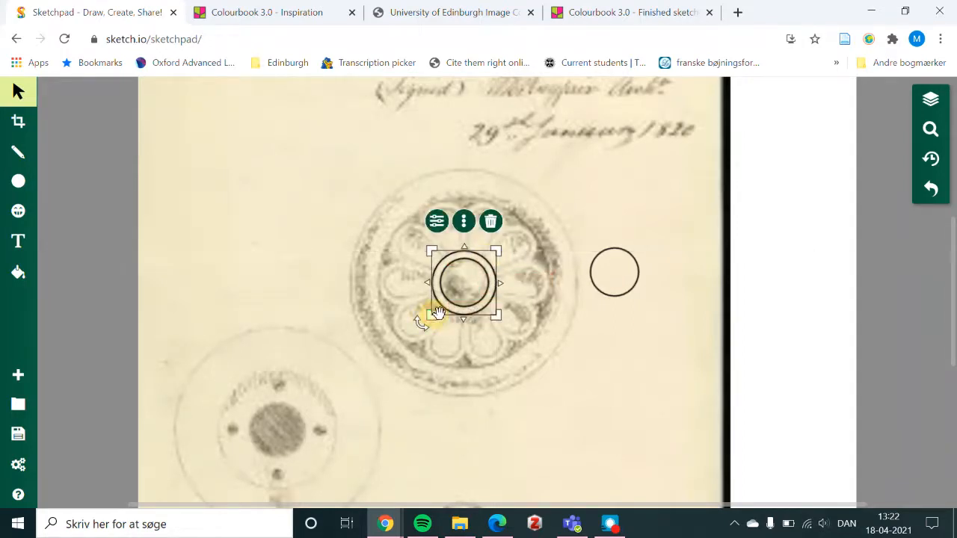
{"action": "left_click_drag", "start_coordinate": [482, 268], "coordinate": [485, 259]}
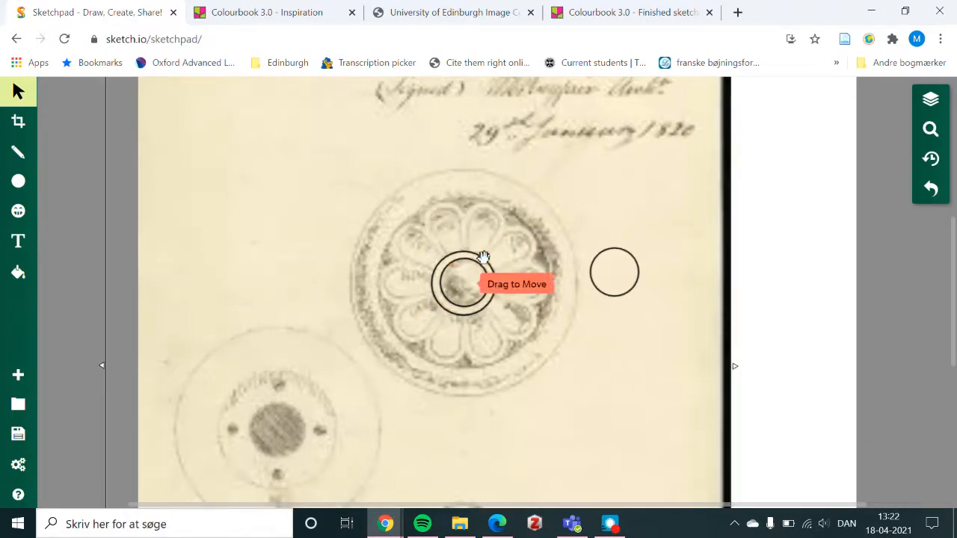
Open the layer list and select the circle copy beside the rosette through its layer.
{"action": "left_click", "coordinate": [620, 247]}
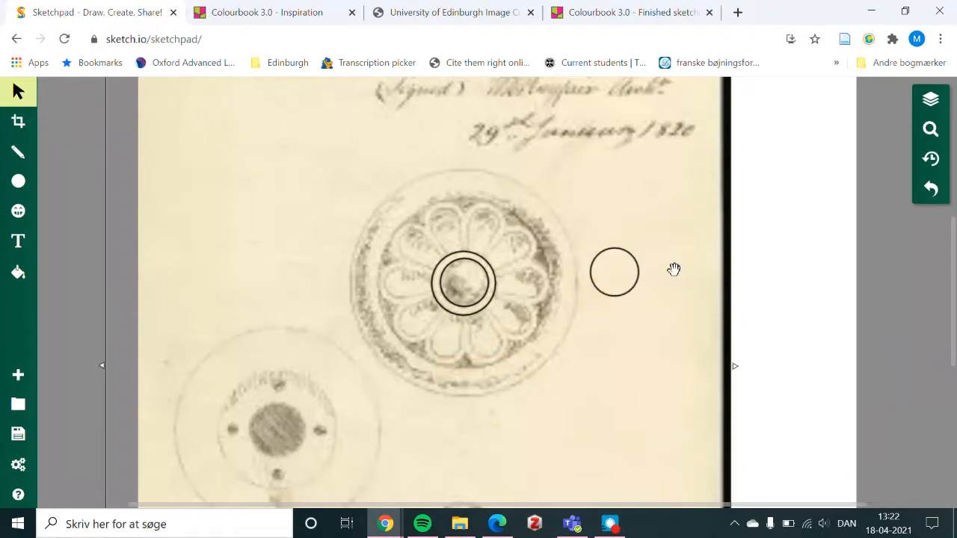
{"action": "left_click", "coordinate": [622, 252]}
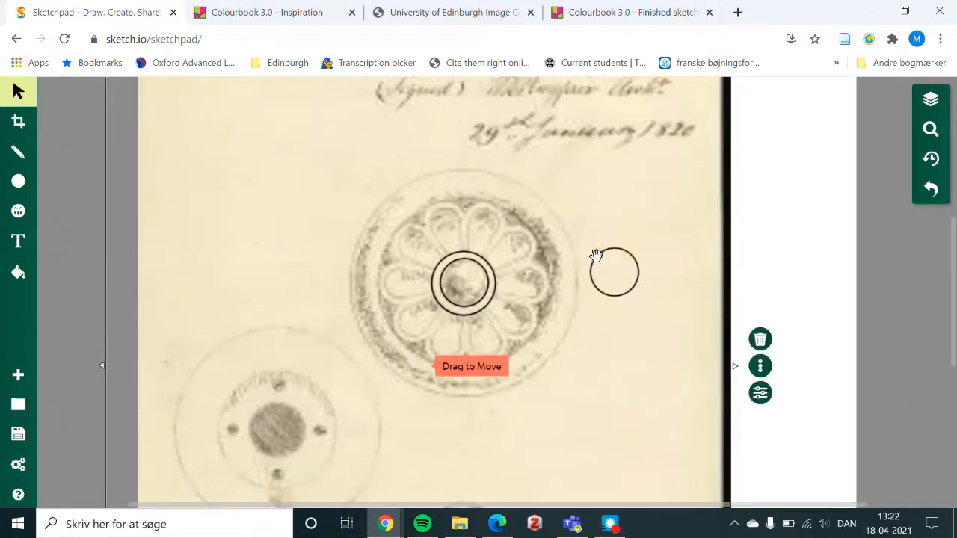
{"action": "left_click", "coordinate": [595, 260]}
{"action": "right_click", "coordinate": [621, 246]}
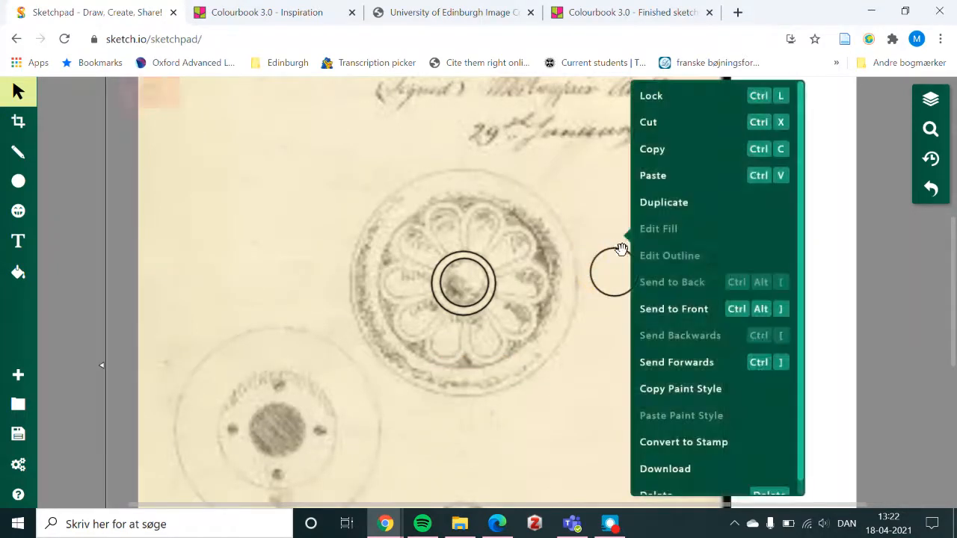
{"action": "left_click", "coordinate": [831, 262]}
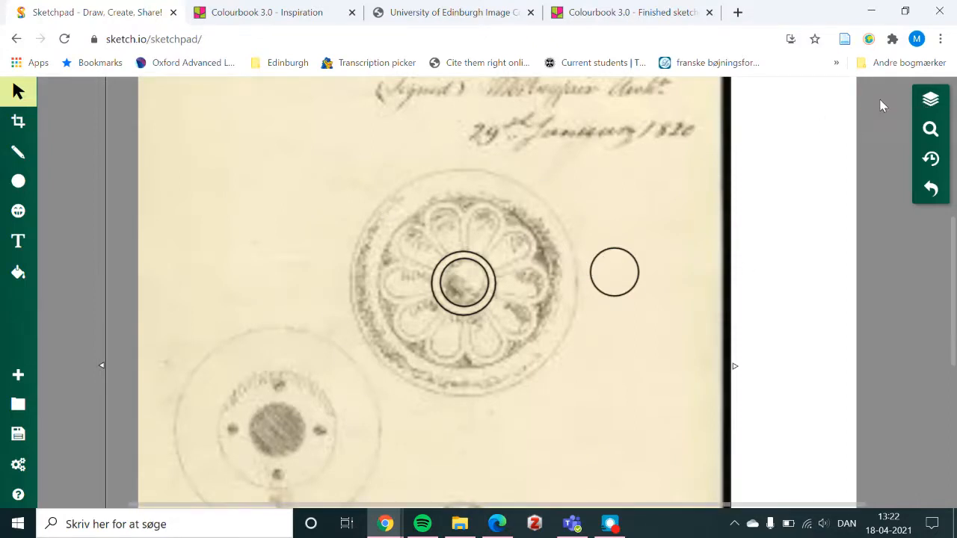
{"action": "left_click", "coordinate": [931, 102]}
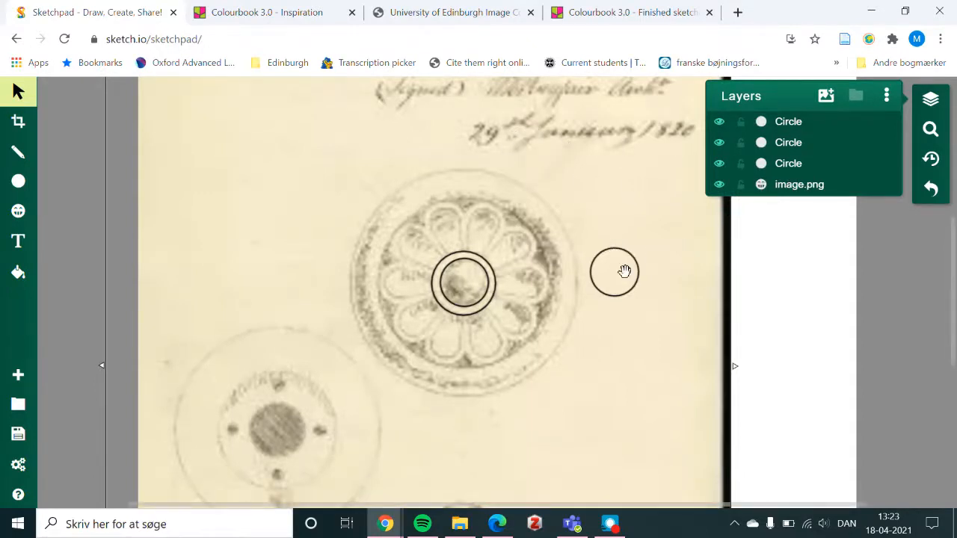
{"action": "left_click", "coordinate": [802, 124]}
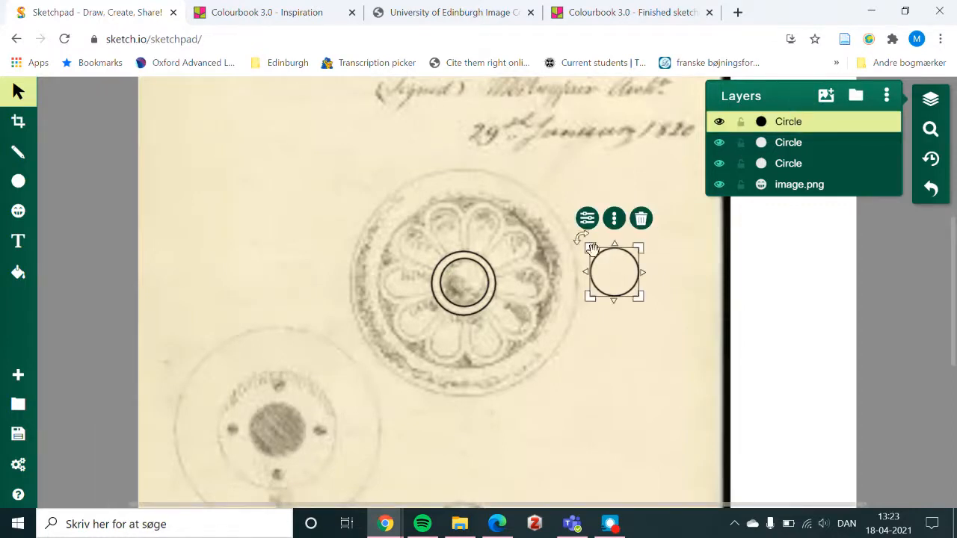
{"action": "left_click_drag", "start_coordinate": [618, 274], "coordinate": [615, 273]}
{"action": "left_click_drag", "start_coordinate": [558, 276], "coordinate": [516, 264]}
{"action": "key", "text": "ctrl+z"}
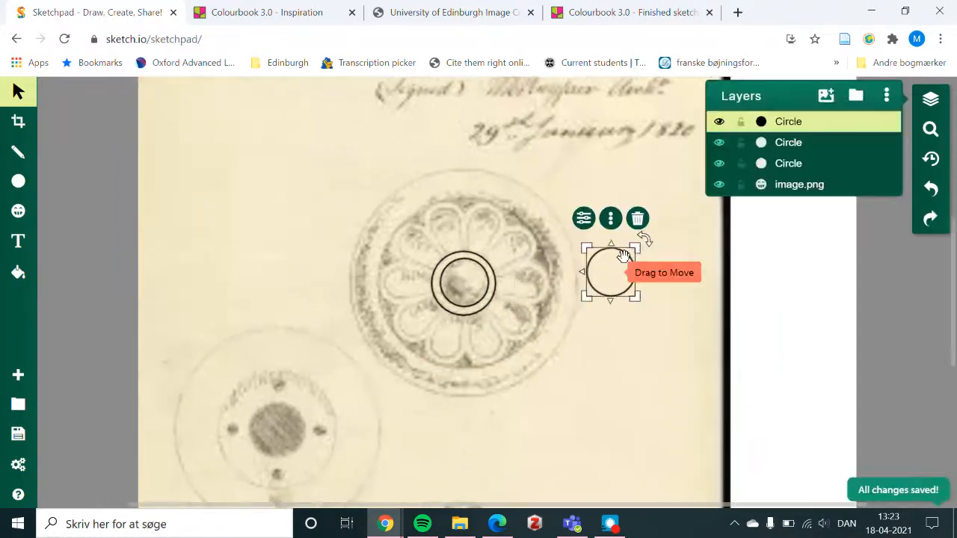
Move the selected circle to the drawing's right edge and enlarge it, undoing the accidental shift of the background drawing.
{"action": "left_click_drag", "start_coordinate": [624, 255], "coordinate": [797, 247]}
{"action": "left_click_drag", "start_coordinate": [726, 236], "coordinate": [612, 197]}
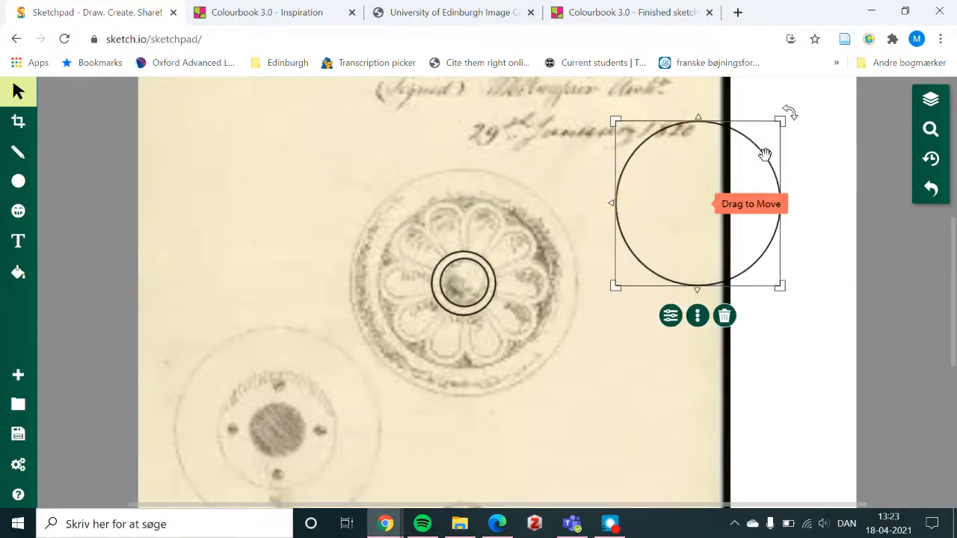
{"action": "left_click", "coordinate": [575, 255]}
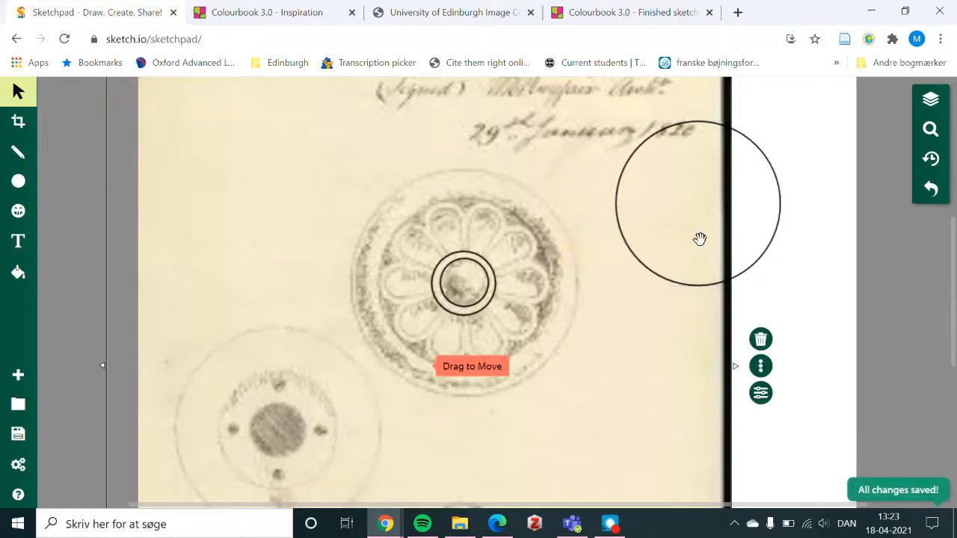
{"action": "key", "text": "ctrl+z"}
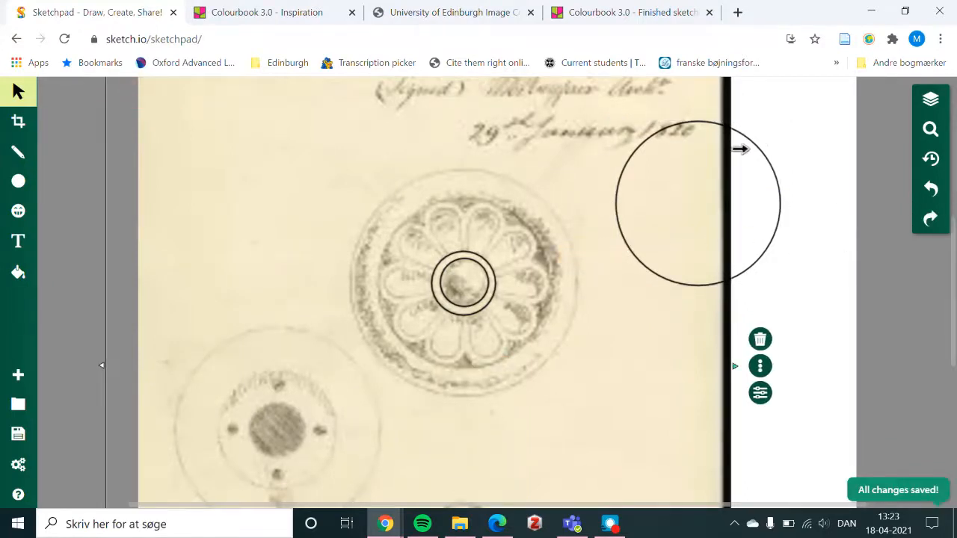
Move the enlarged circle onto the rosette and resize it to trace the ring enclosing the petals.
{"action": "left_click", "coordinate": [763, 151]}
{"action": "left_click_drag", "start_coordinate": [763, 151], "coordinate": [521, 233]}
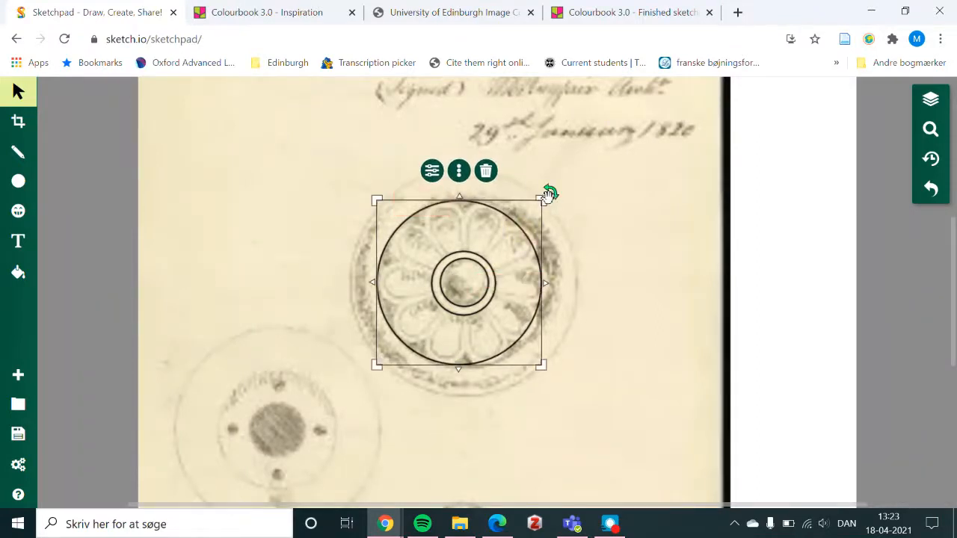
{"action": "left_click_drag", "start_coordinate": [543, 198], "coordinate": [524, 211]}
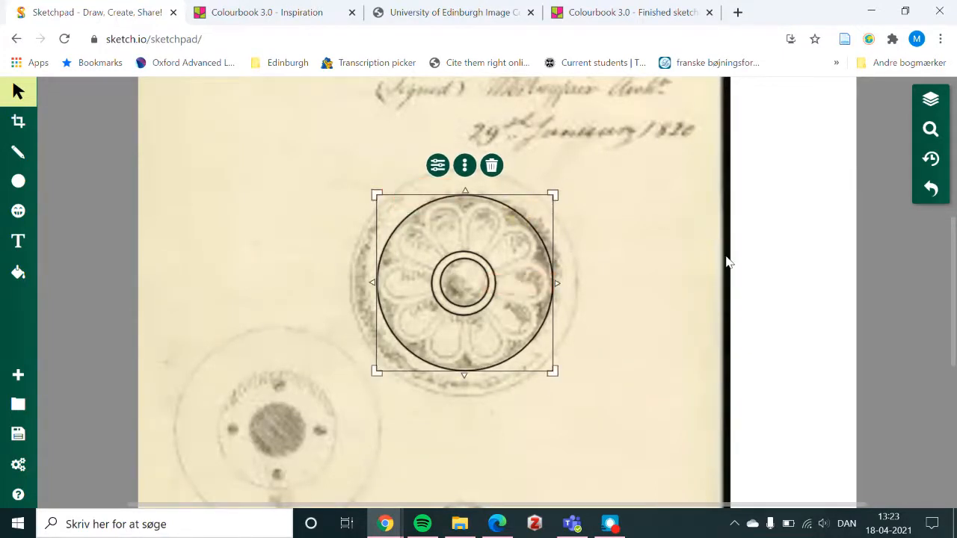
Duplicate the petal-ring circle, enlarge one copy to trace the rosette's outer rim, and delete the spare copy.
{"action": "key", "text": "ctrl+d"}
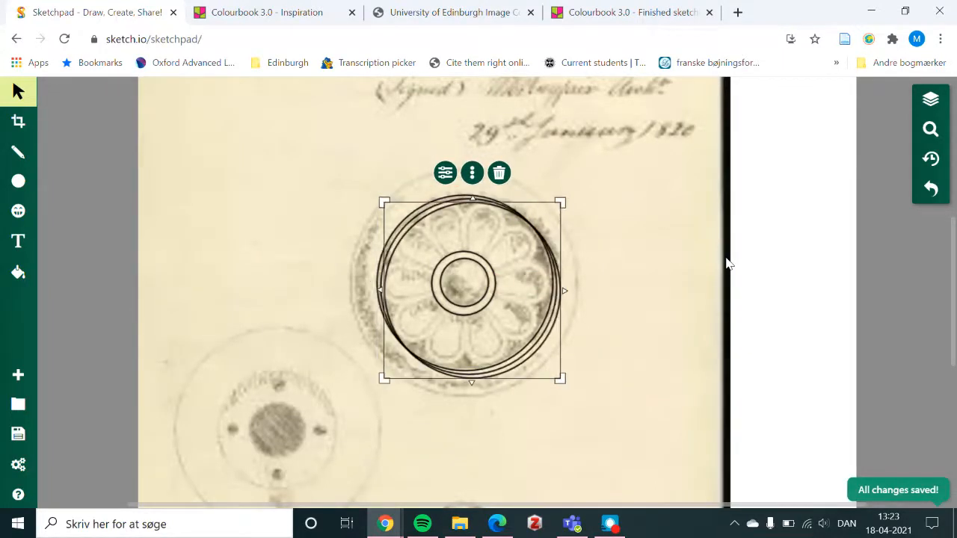
{"action": "left_click_drag", "start_coordinate": [544, 220], "coordinate": [927, 152]}
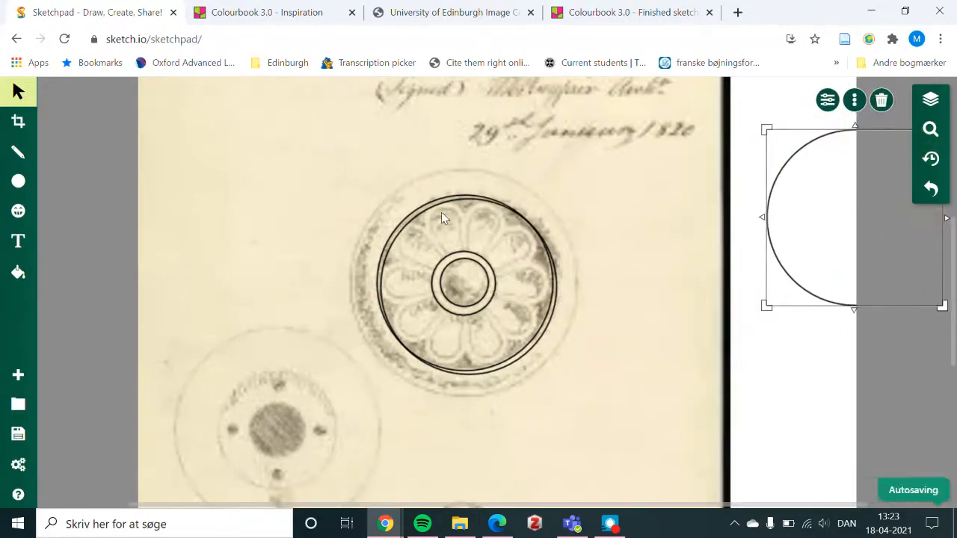
{"action": "left_click", "coordinate": [423, 215]}
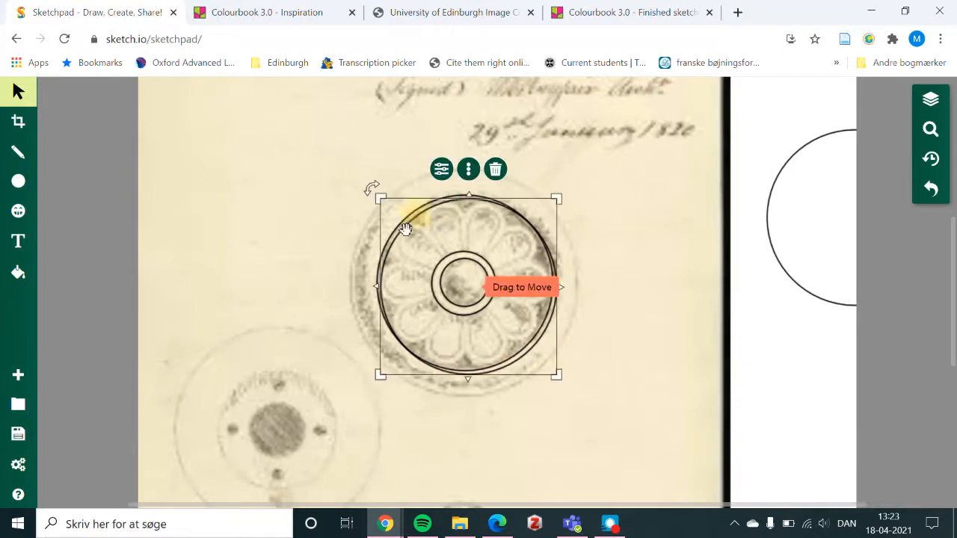
{"action": "mouse_move", "coordinate": [535, 200]}
{"action": "left_mouse_down"}
{"action": "mouse_move", "coordinate": [537, 213]}
{"action": "mouse_move", "coordinate": [486, 218]}
{"action": "mouse_move", "coordinate": [609, 171]}
{"action": "mouse_move", "coordinate": [581, 165]}
{"action": "left_mouse_up"}
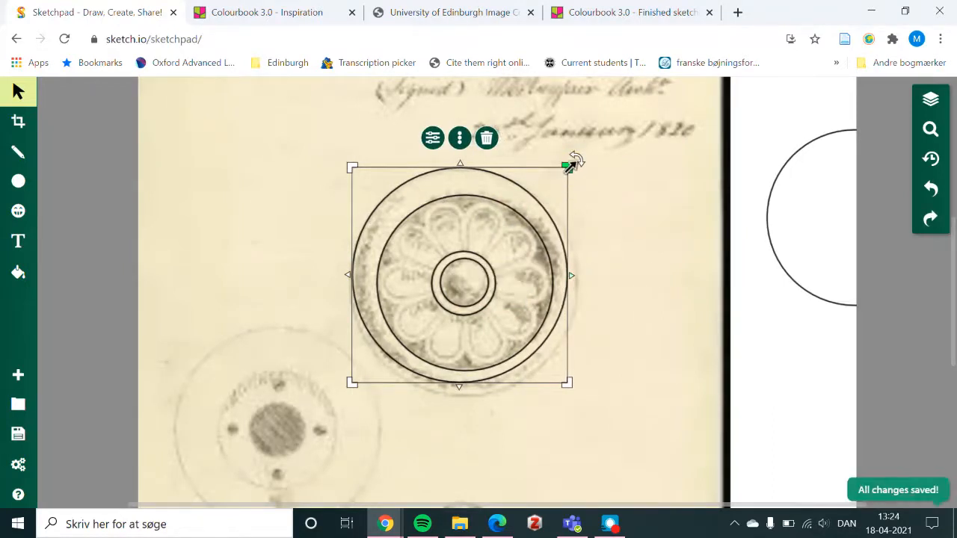
{"action": "left_click_drag", "start_coordinate": [569, 164], "coordinate": [557, 184]}
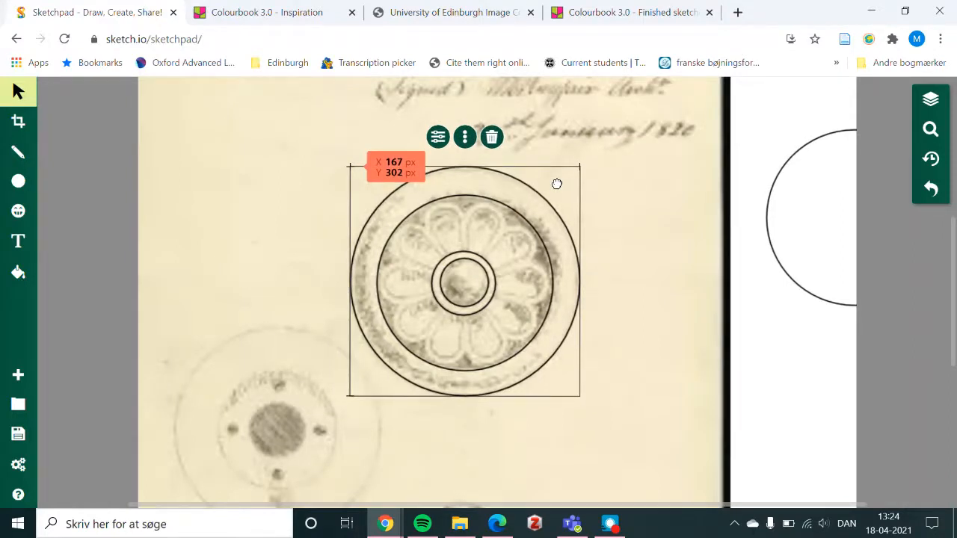
{"action": "left_click", "coordinate": [773, 190]}
{"action": "key", "text": "Delete"}
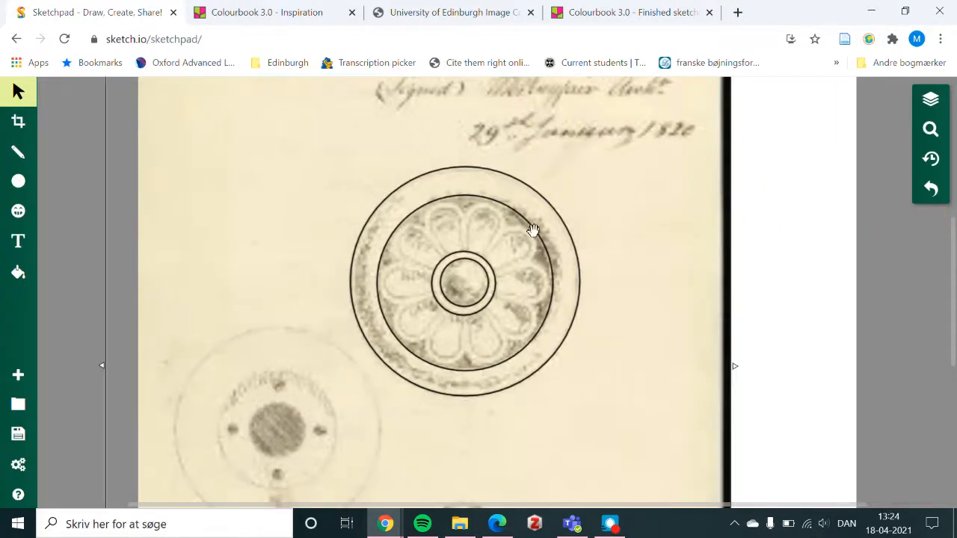
Choose the Path brush and set its line width to 1 px.
{"action": "left_click", "coordinate": [18, 152]}
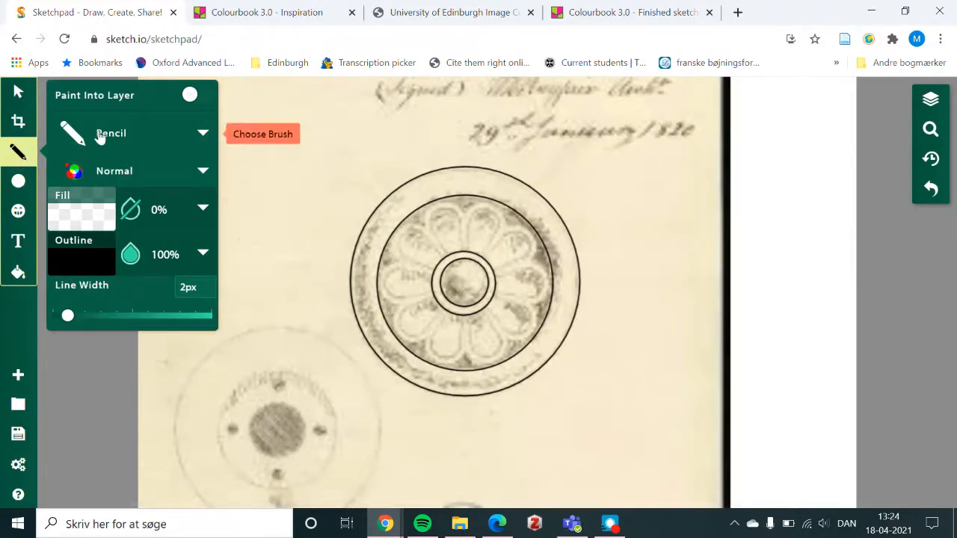
{"action": "left_click", "coordinate": [75, 134]}
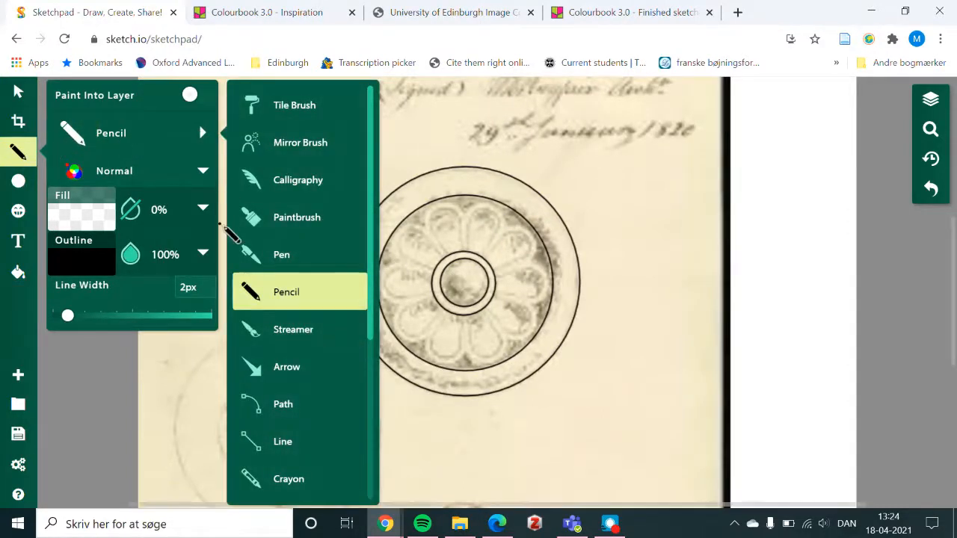
{"action": "scroll", "coordinate": [314, 359], "scroll_direction": "down", "scroll_amount": 2}
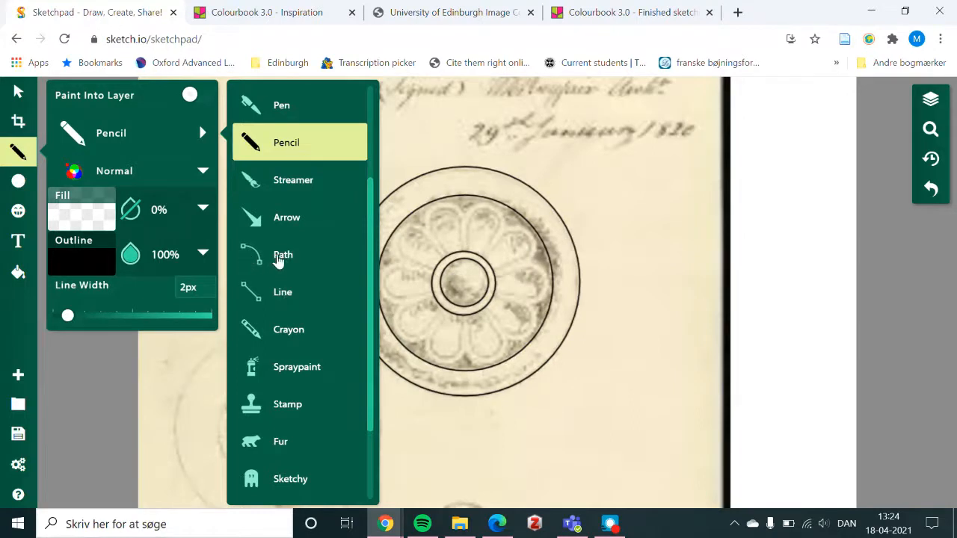
{"action": "left_click", "coordinate": [283, 256]}
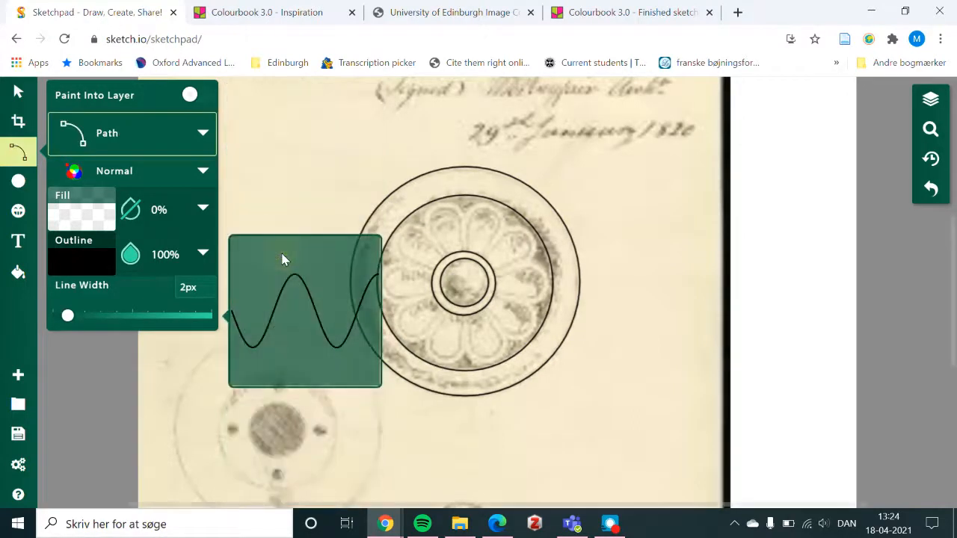
{"action": "left_click", "coordinate": [191, 289]}
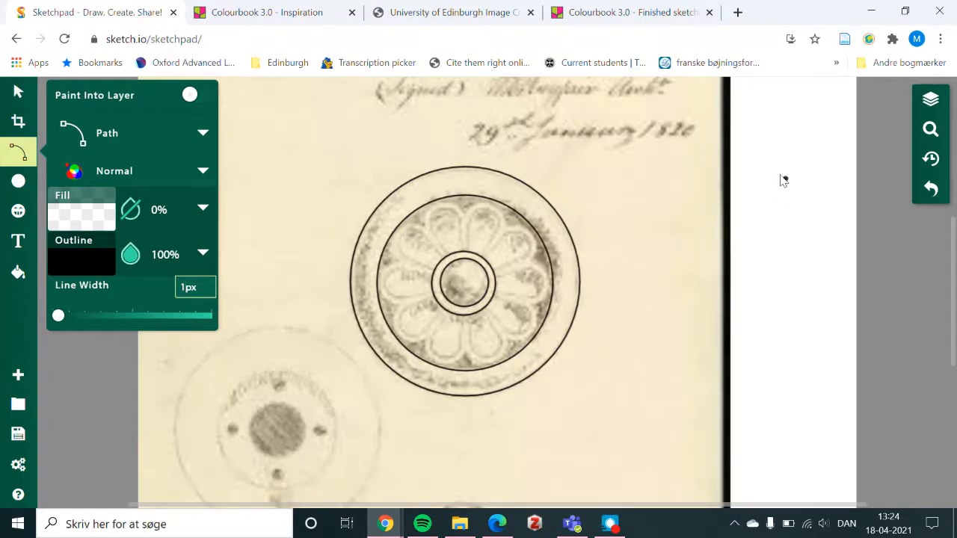
Draw a closed oval with curved path segments on the white margin beside the drawing, adjusting its handles to round it.
{"action": "left_click", "coordinate": [801, 158]}
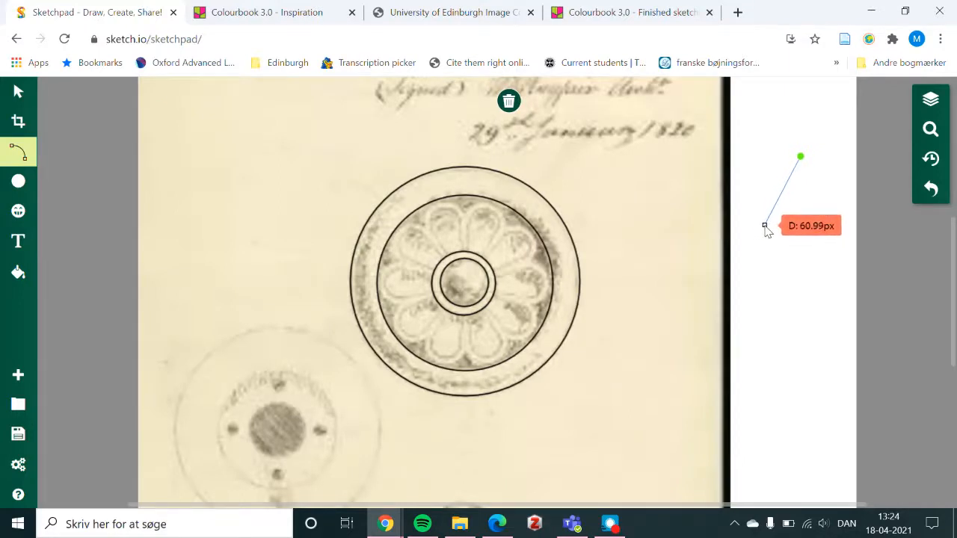
{"action": "left_click", "coordinate": [765, 225]}
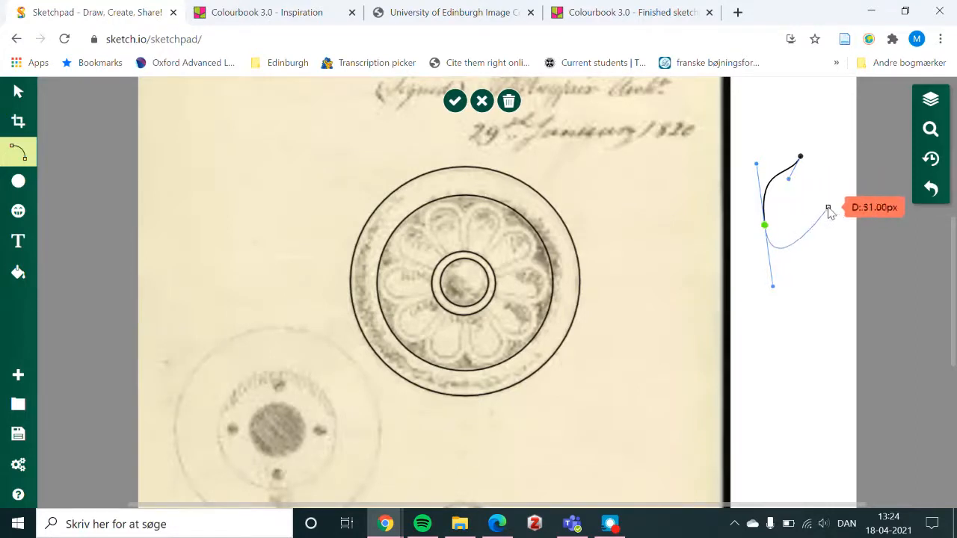
{"action": "left_click_drag", "start_coordinate": [826, 218], "coordinate": [833, 169]}
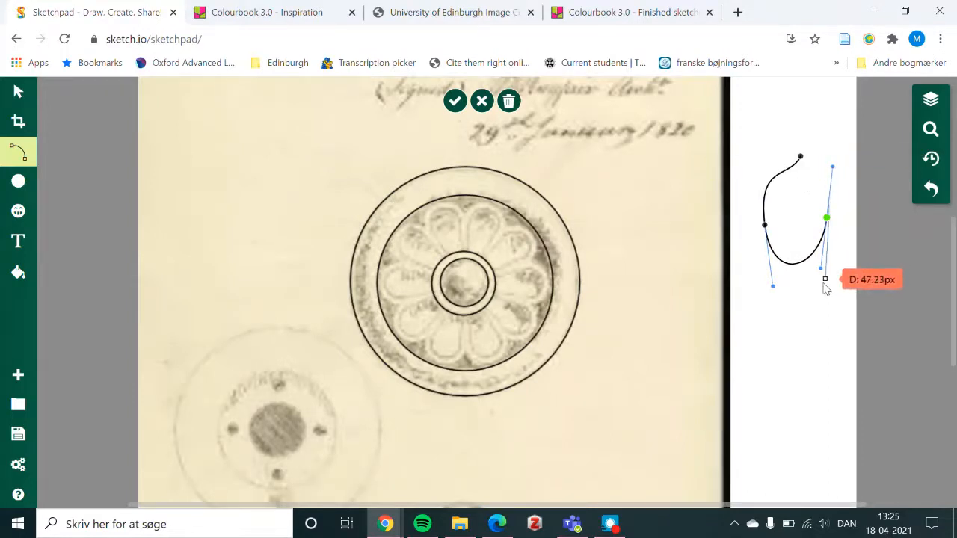
{"action": "mouse_move", "coordinate": [765, 225]}
{"action": "left_mouse_down"}
{"action": "mouse_move", "coordinate": [746, 237]}
{"action": "mouse_move", "coordinate": [765, 223]}
{"action": "left_mouse_up"}
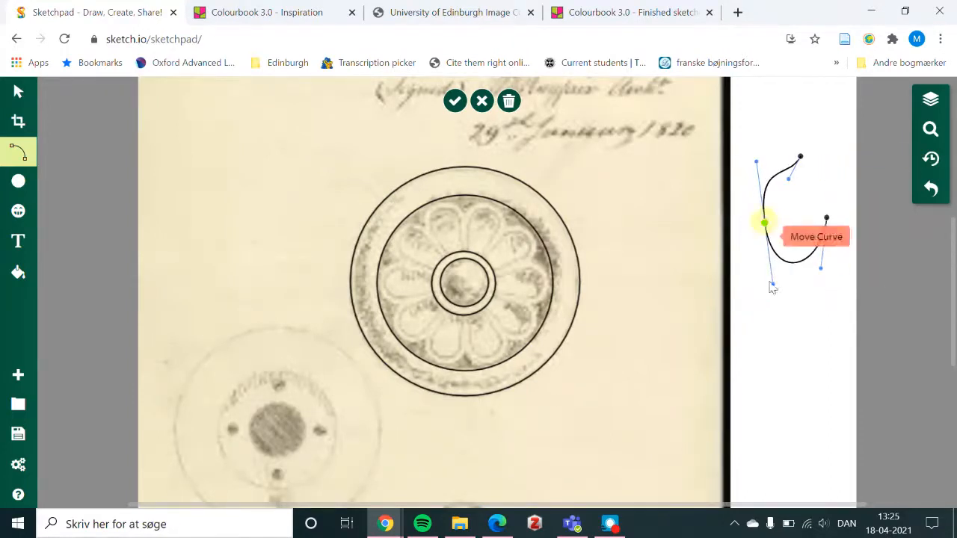
{"action": "mouse_move", "coordinate": [774, 286]}
{"action": "left_mouse_down"}
{"action": "mouse_move", "coordinate": [771, 264]}
{"action": "mouse_move", "coordinate": [773, 289]}
{"action": "mouse_move", "coordinate": [763, 272]}
{"action": "mouse_move", "coordinate": [781, 279]}
{"action": "mouse_move", "coordinate": [777, 252]}
{"action": "mouse_move", "coordinate": [777, 290]}
{"action": "left_mouse_up"}
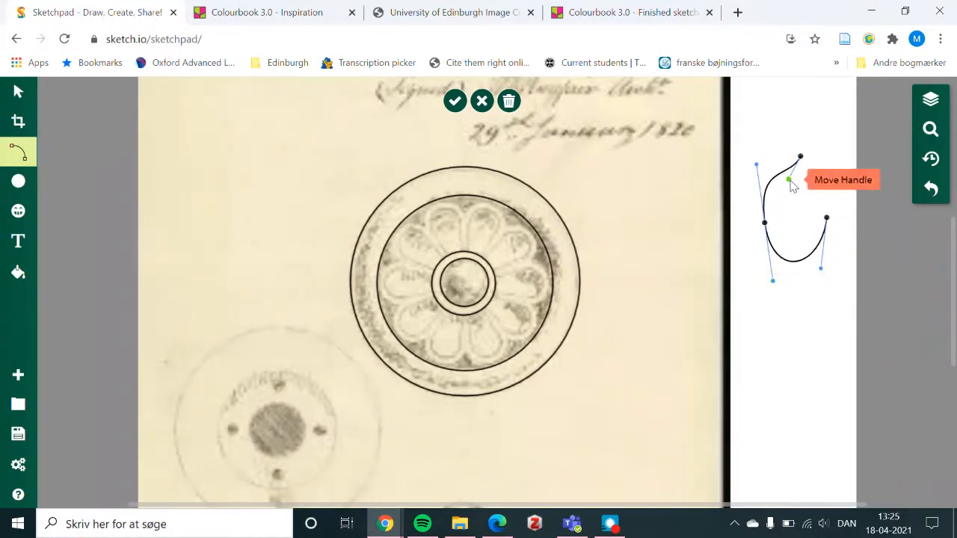
{"action": "left_click_drag", "start_coordinate": [793, 186], "coordinate": [785, 182]}
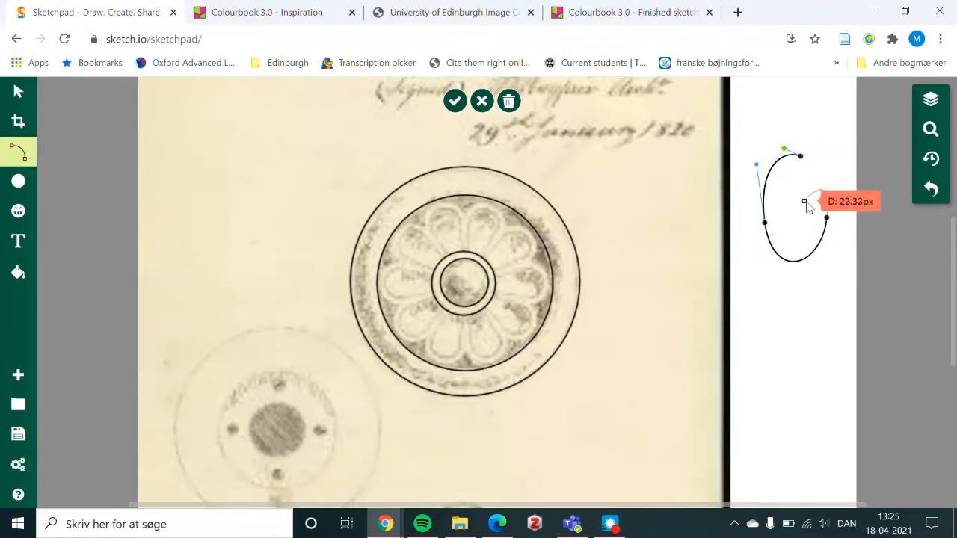
{"action": "left_click", "coordinate": [800, 157]}
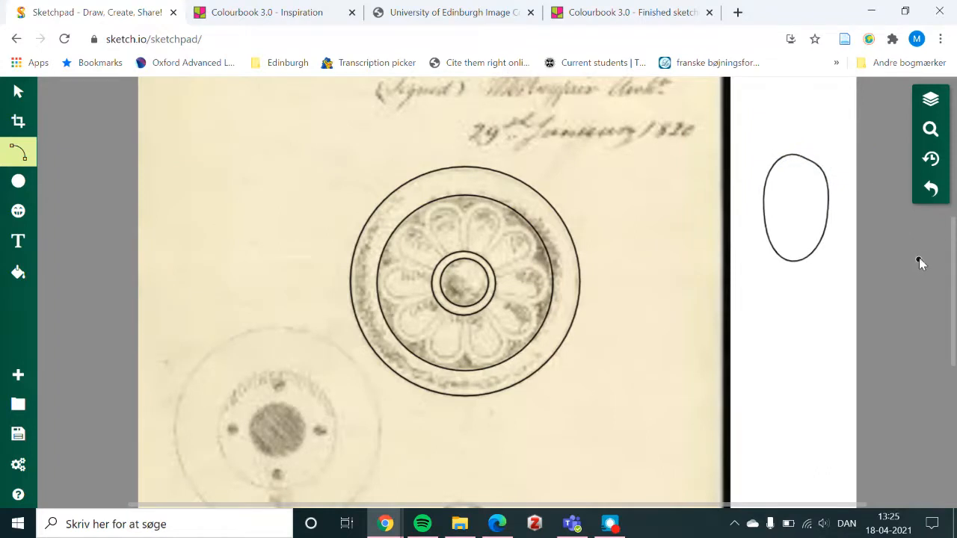
Draw a closed triangle from straight path segments on the white margin below the oval.
{"action": "left_click", "coordinate": [802, 277]}
{"action": "left_click", "coordinate": [756, 361]}
{"action": "left_click", "coordinate": [832, 374]}
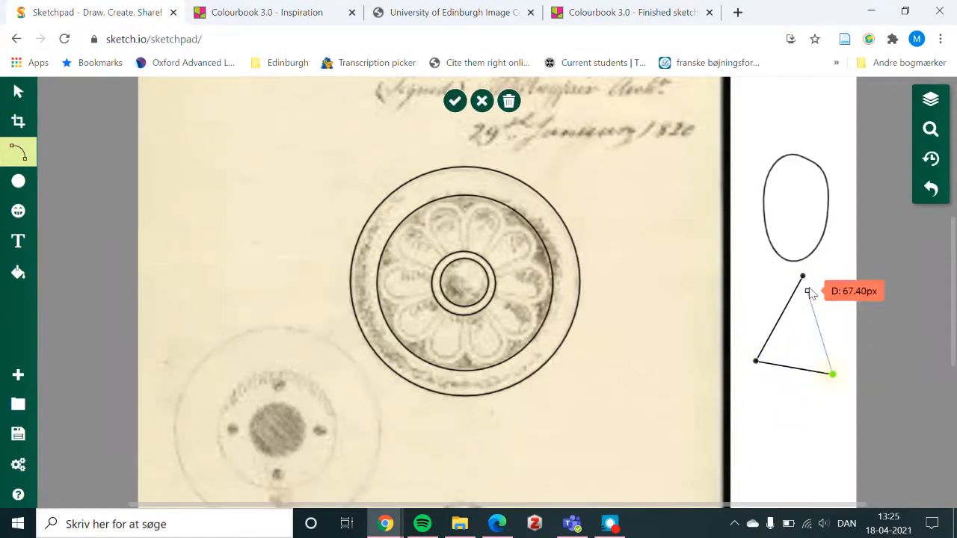
{"action": "left_click", "coordinate": [802, 277]}
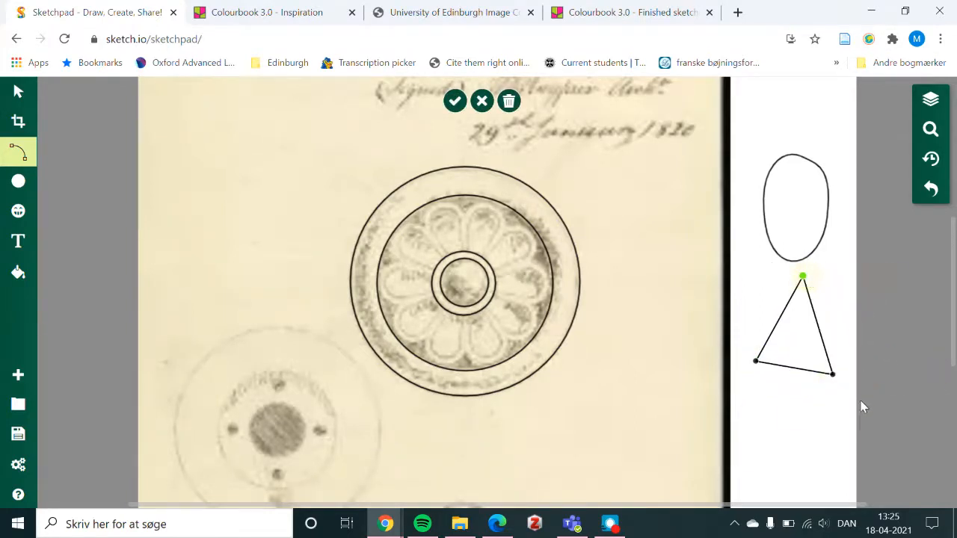
{"action": "left_click", "coordinate": [802, 278]}
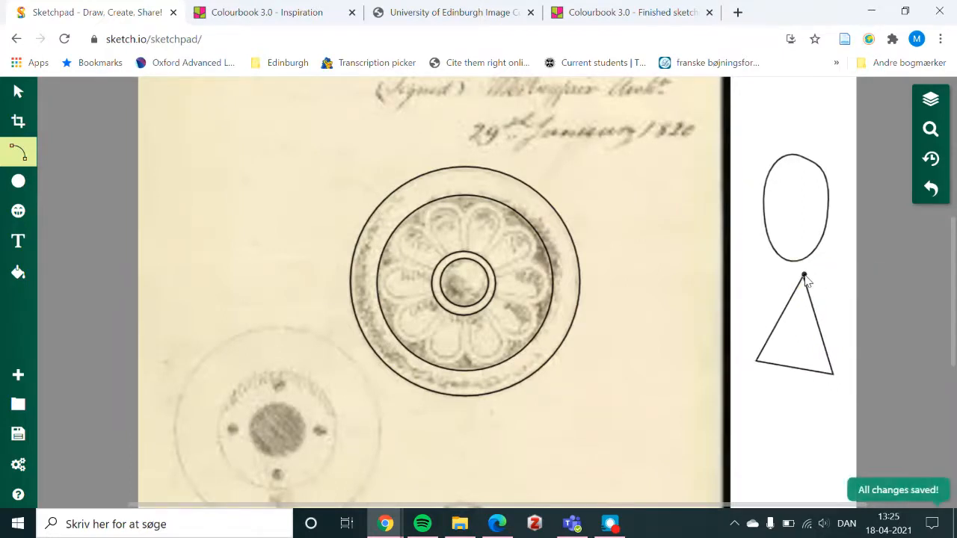
Draw an open curved path on the white margin above the oval and end it at its second point.
{"action": "left_click", "coordinate": [819, 99]}
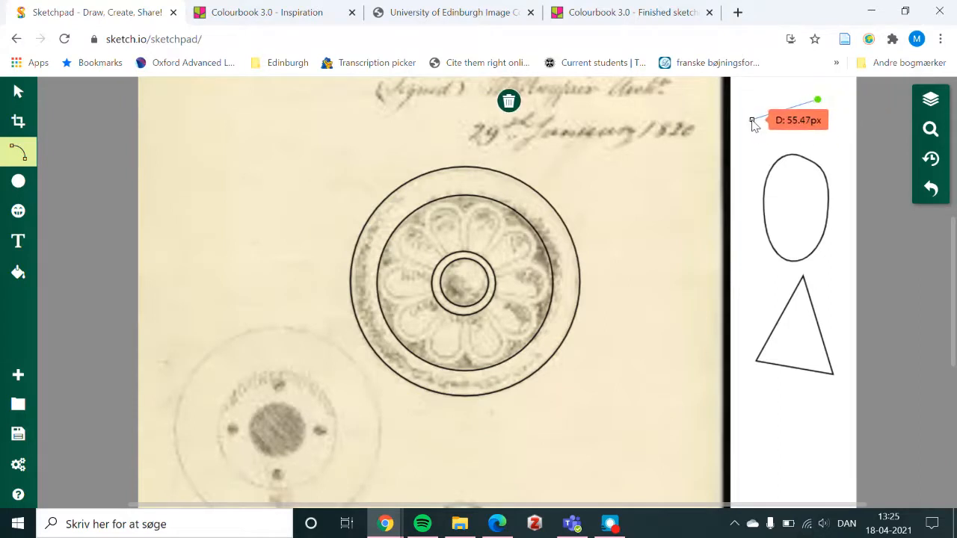
{"action": "left_click_drag", "start_coordinate": [751, 120], "coordinate": [744, 154]}
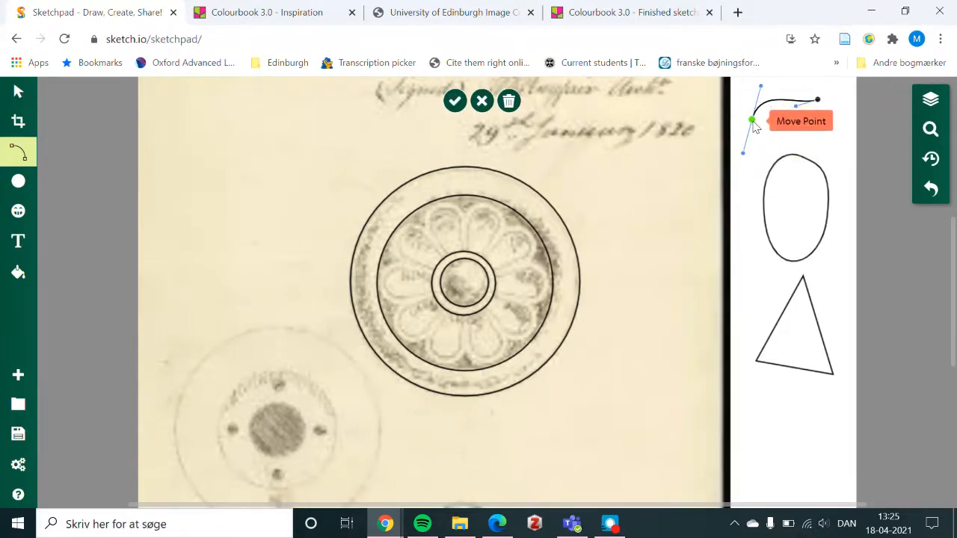
{"action": "double_click", "coordinate": [753, 122]}
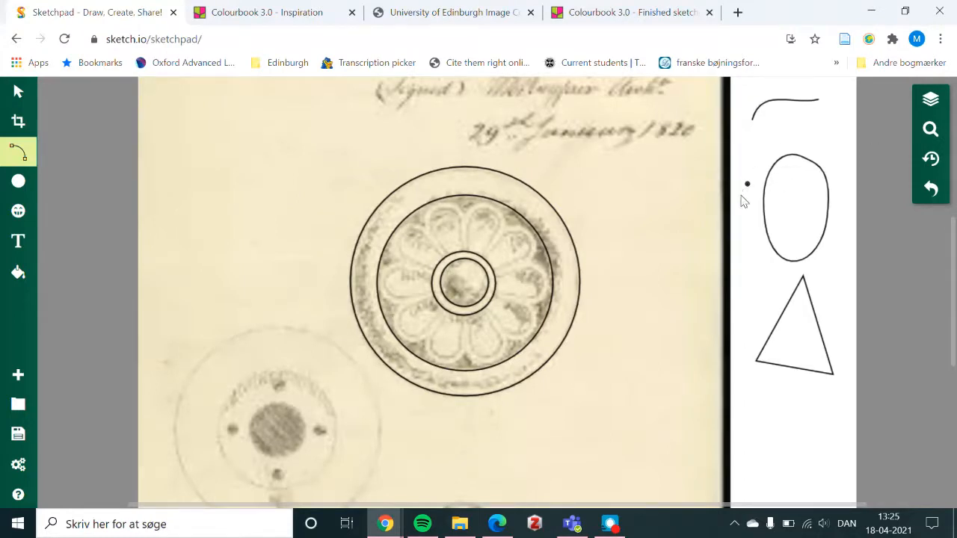
Trace the right side and tip of the petal just right of the rosette's top centre, starting the path at the central ring.
{"action": "left_click", "coordinate": [930, 130]}
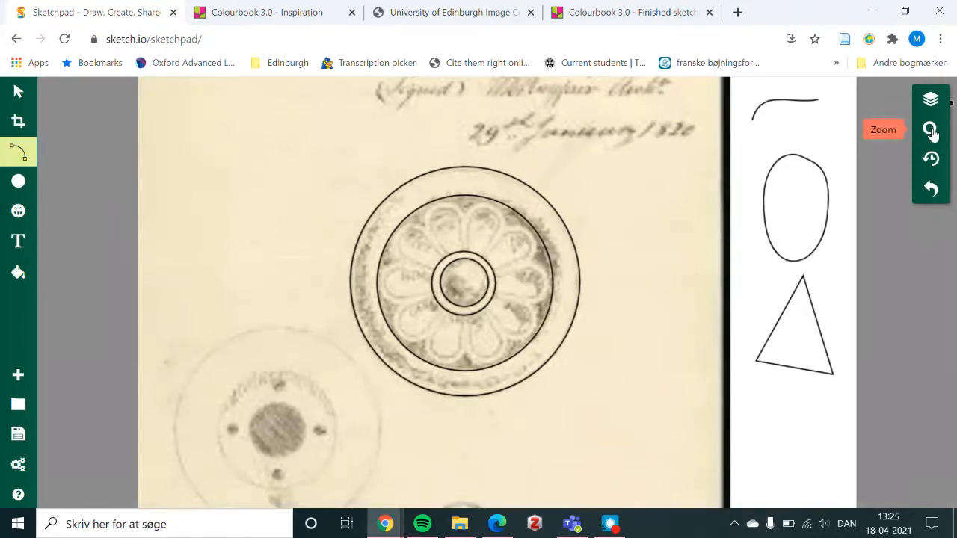
{"action": "left_click", "coordinate": [885, 98]}
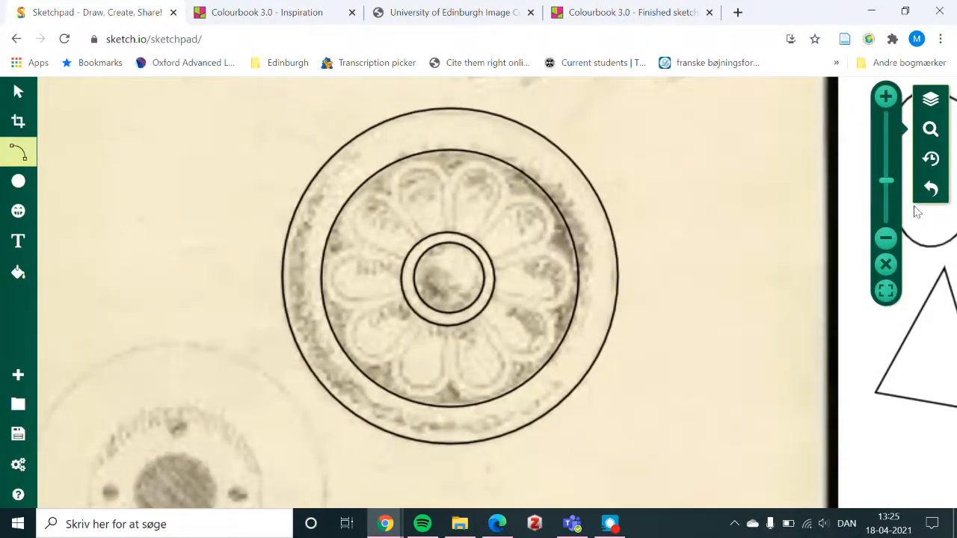
{"action": "left_click", "coordinate": [931, 129]}
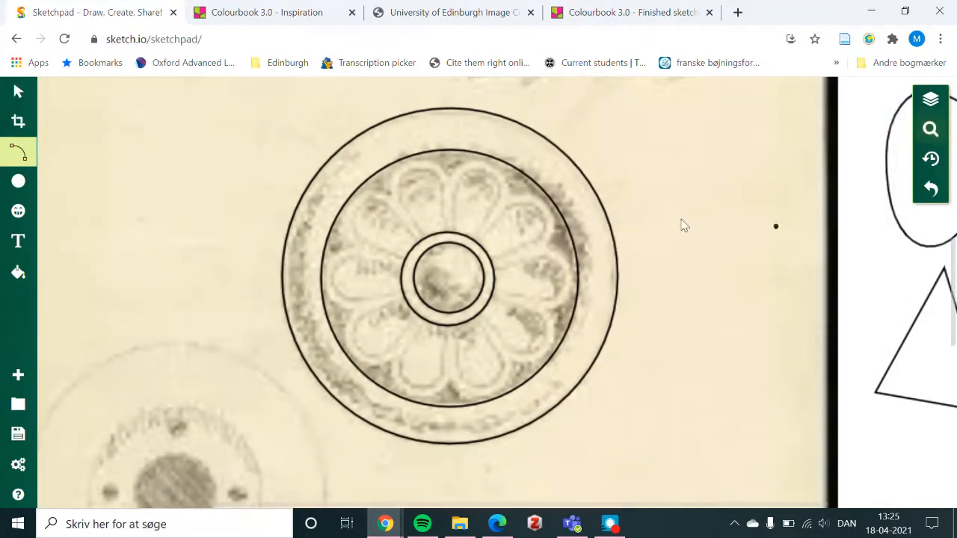
{"action": "left_click", "coordinate": [472, 240]}
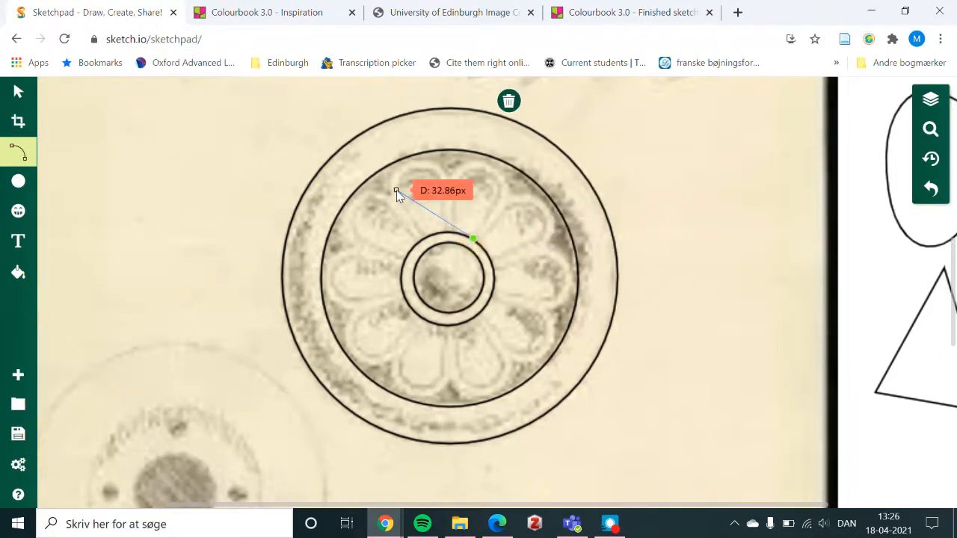
{"action": "left_click", "coordinate": [499, 184]}
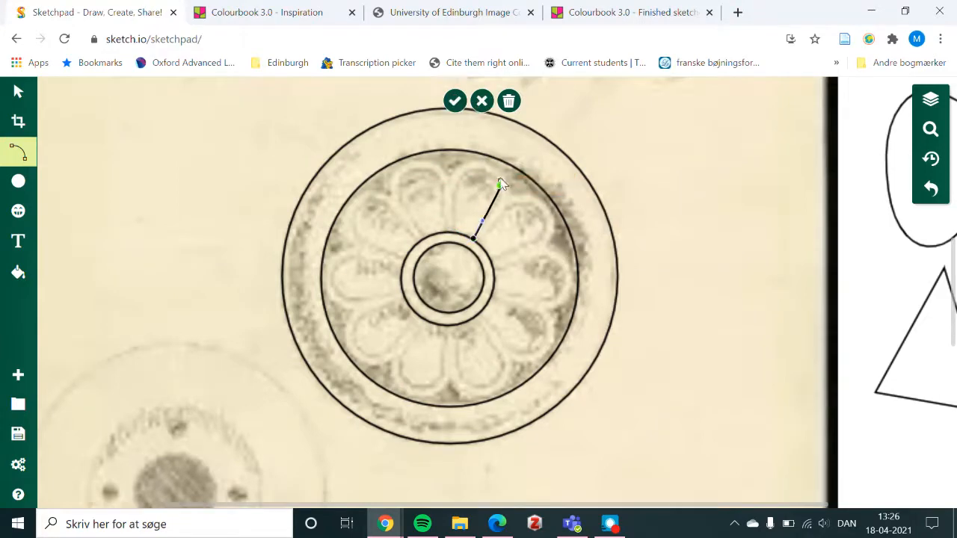
{"action": "left_click_drag", "start_coordinate": [497, 161], "coordinate": [498, 158]}
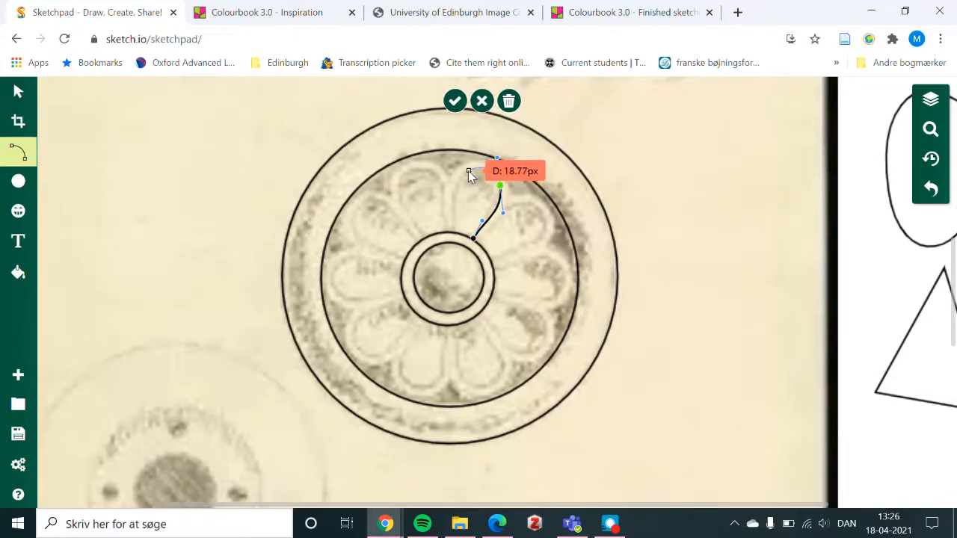
{"action": "left_click", "coordinate": [467, 171]}
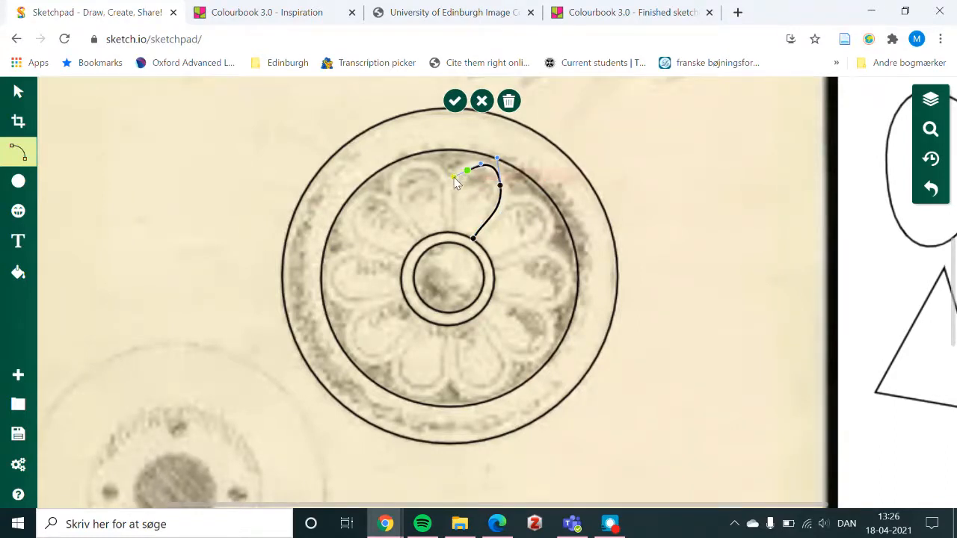
Adjust the curve handles and middle point of the open petal path right of top centre to follow the drawn petal.
{"action": "left_click", "coordinate": [497, 160]}
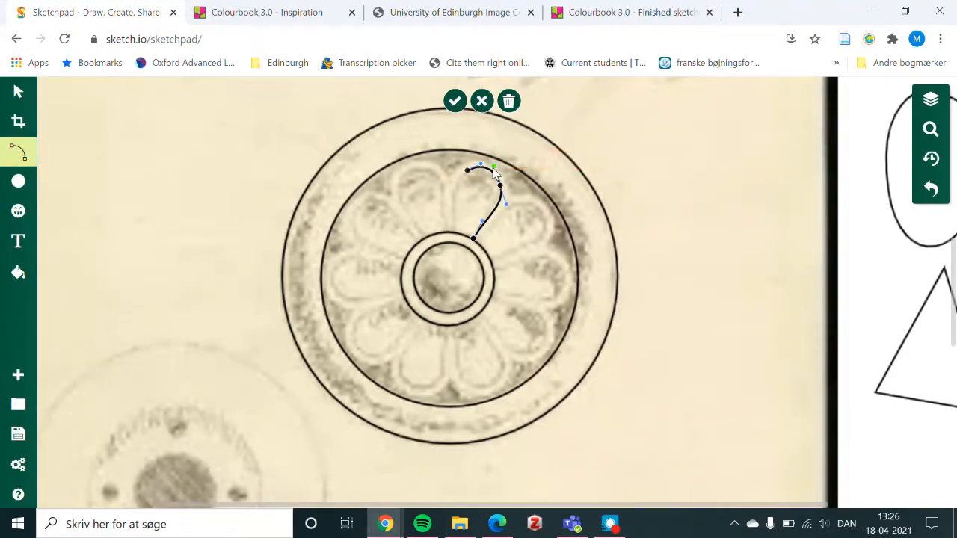
{"action": "left_click", "coordinate": [483, 223]}
{"action": "mouse_move", "coordinate": [484, 223]}
{"action": "left_mouse_down"}
{"action": "mouse_move", "coordinate": [489, 234]}
{"action": "mouse_move", "coordinate": [486, 219]}
{"action": "mouse_move", "coordinate": [469, 229]}
{"action": "mouse_move", "coordinate": [523, 213]}
{"action": "left_mouse_up"}
{"action": "left_click", "coordinate": [504, 202]}
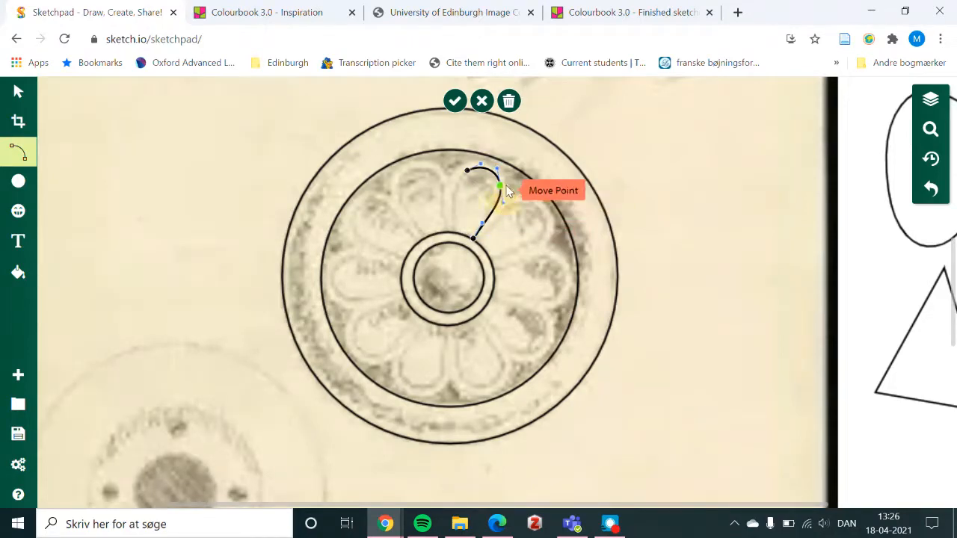
{"action": "left_click", "coordinate": [503, 198]}
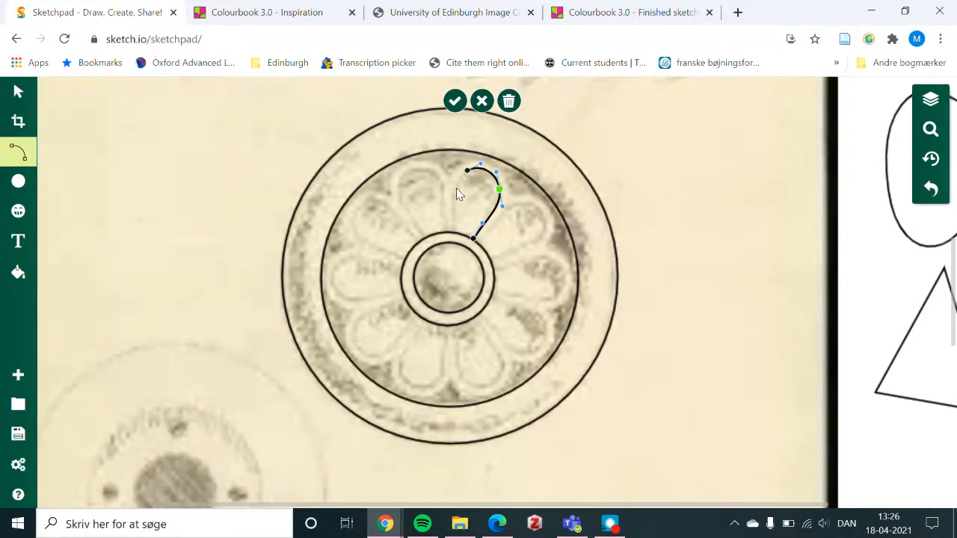
Trace the left side of the petal right of top centre down to the central ring and finish the path.
{"action": "left_click_drag", "start_coordinate": [468, 172], "coordinate": [454, 234]}
{"action": "left_click", "coordinate": [455, 234]}
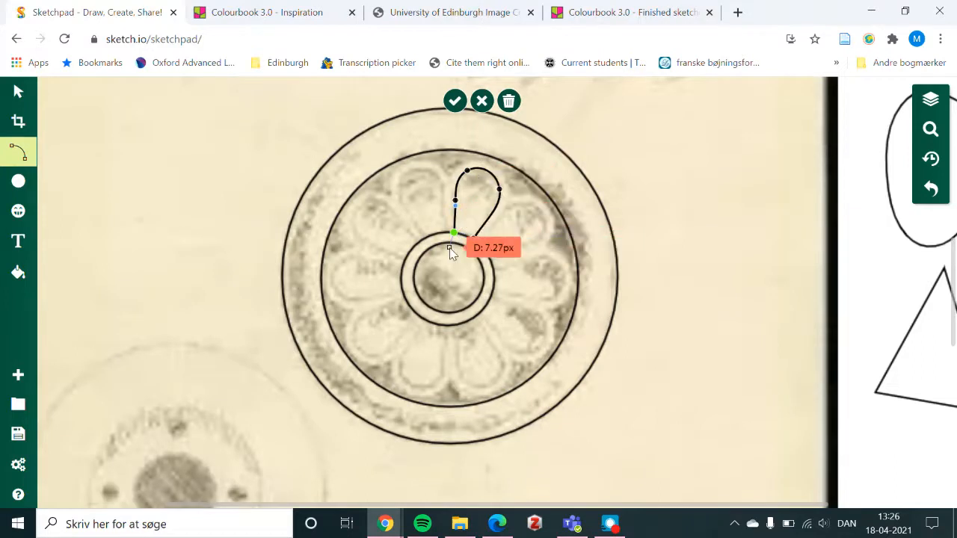
{"action": "double_click", "coordinate": [454, 234]}
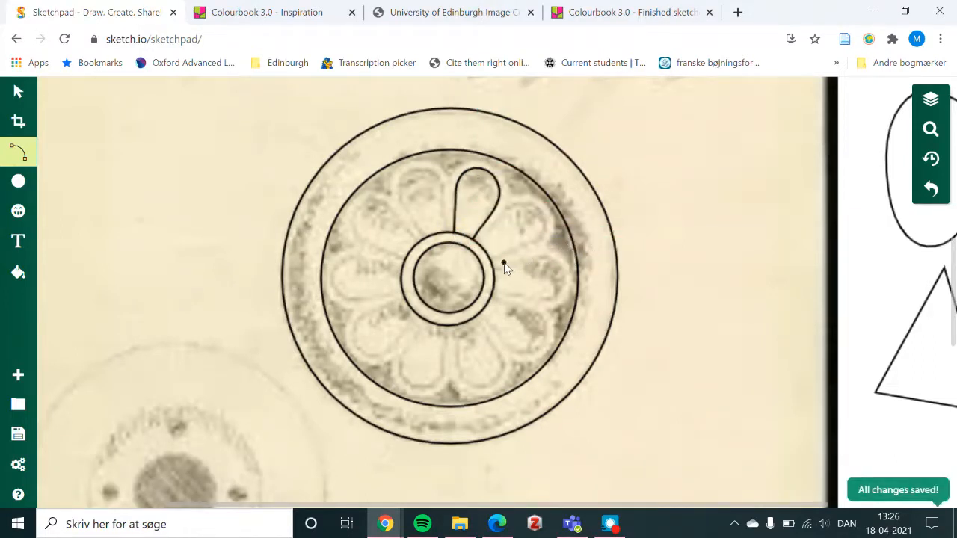
Trace the next petal clockwise, from the central ring around its rounded tip and back along its lower side.
{"action": "left_click", "coordinate": [479, 243]}
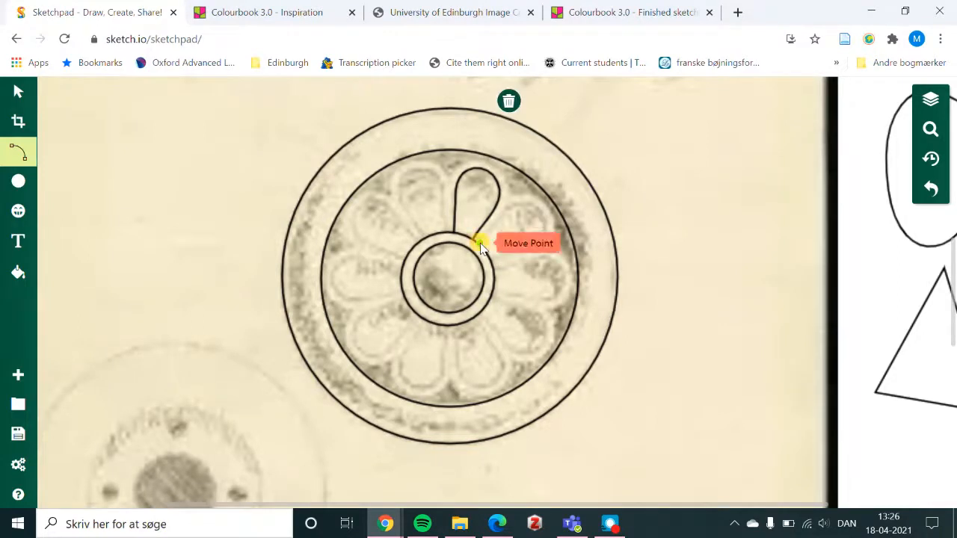
{"action": "left_click", "coordinate": [521, 205]}
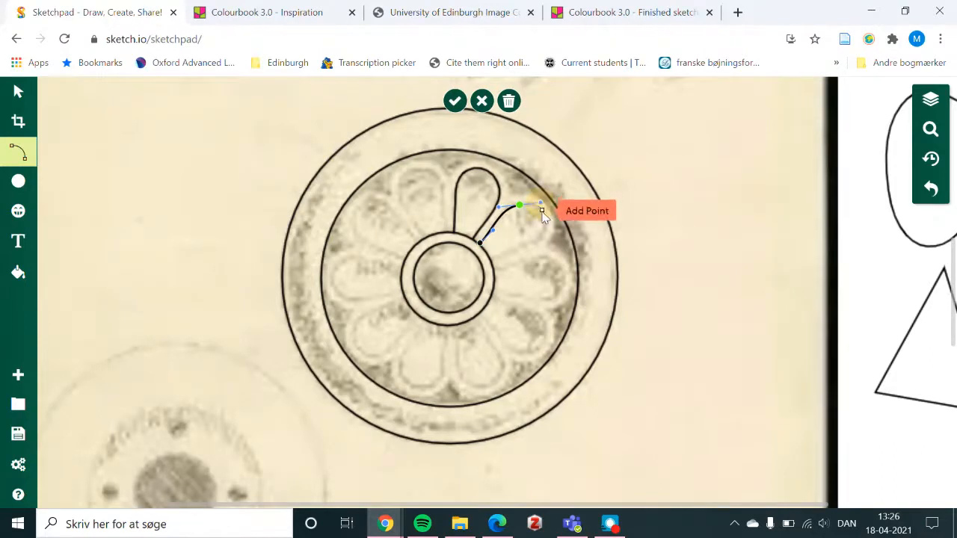
{"action": "left_click", "coordinate": [544, 218]}
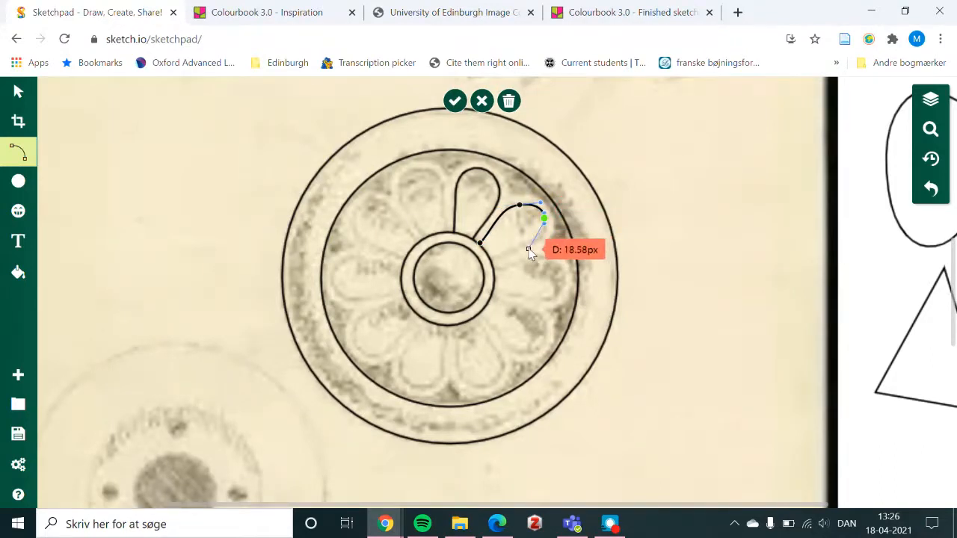
{"action": "left_click", "coordinate": [536, 250]}
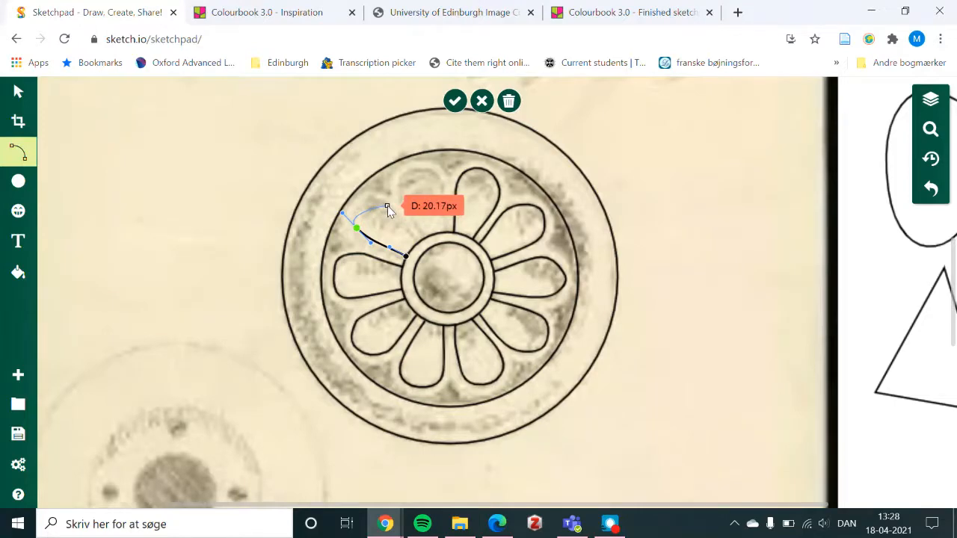
Undo the misplaced start of the second petal left of top centre and retrace it as a curved path from the central ring and back.
{"action": "key", "text": "ctrl+z"}
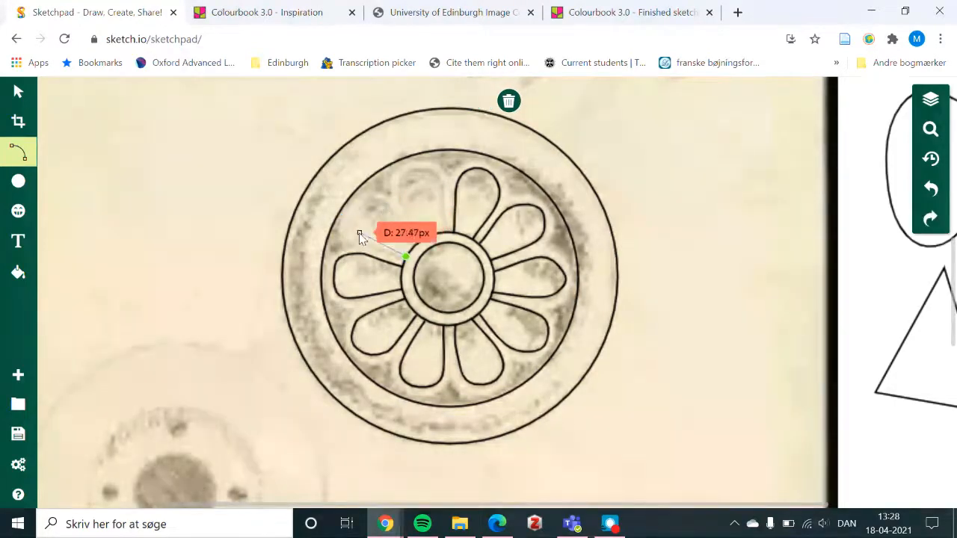
{"action": "left_click", "coordinate": [405, 261]}
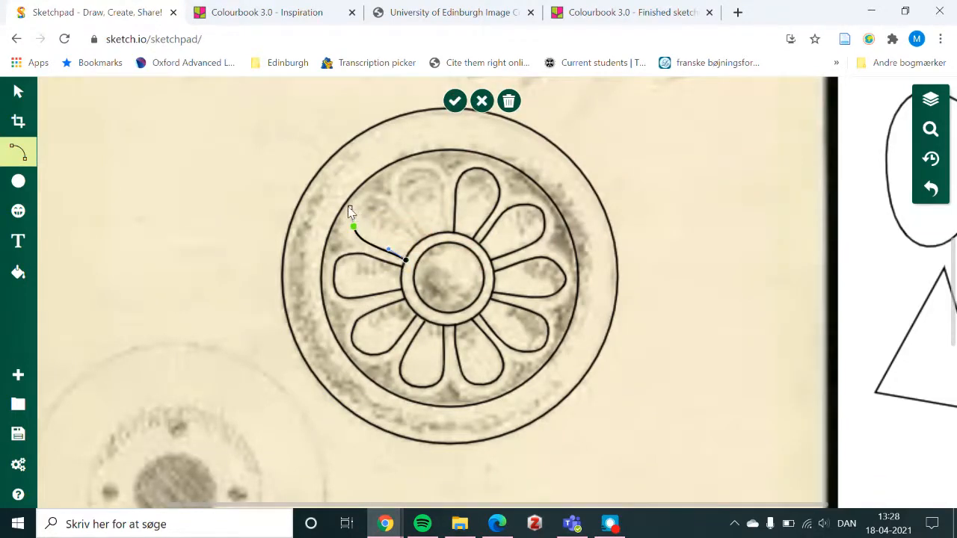
{"action": "left_click_drag", "start_coordinate": [374, 199], "coordinate": [405, 224]}
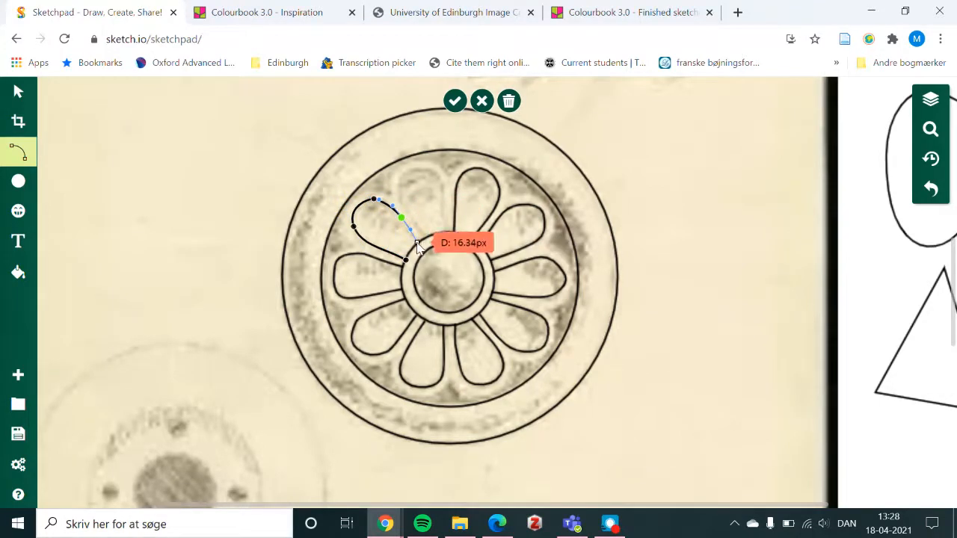
{"action": "double_click", "coordinate": [416, 242]}
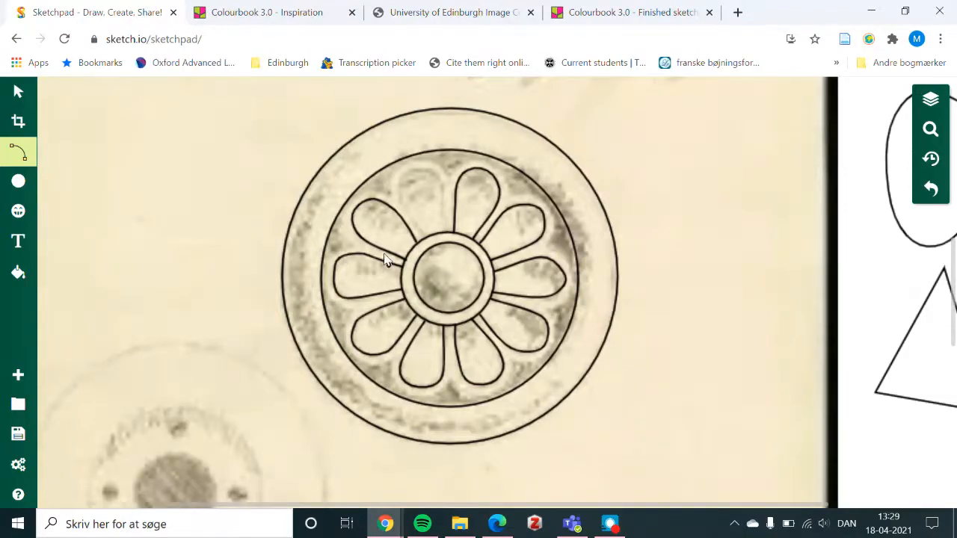
Undo and redo the last change to the finished upper-left petal, ending its path at the central ring again.
{"action": "left_click", "coordinate": [931, 189]}
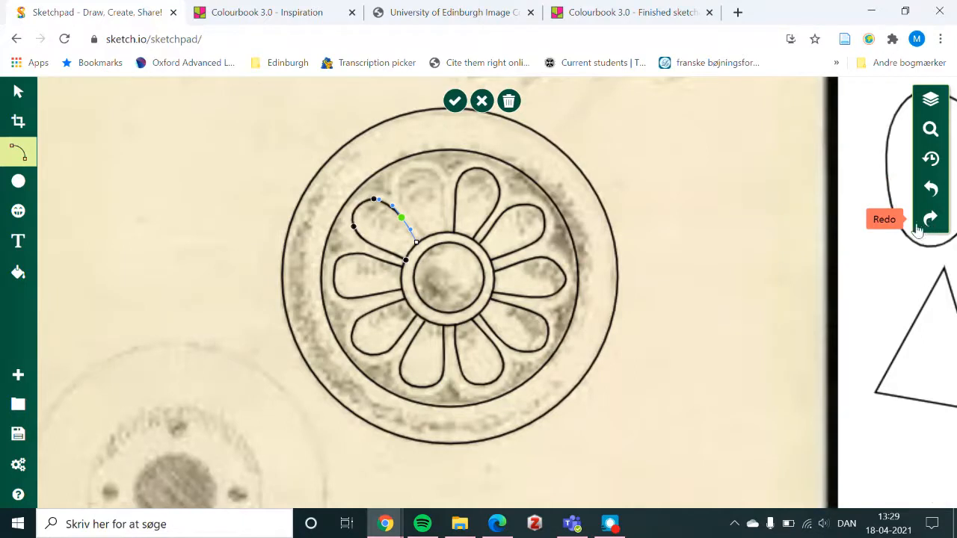
{"action": "left_click", "coordinate": [931, 220]}
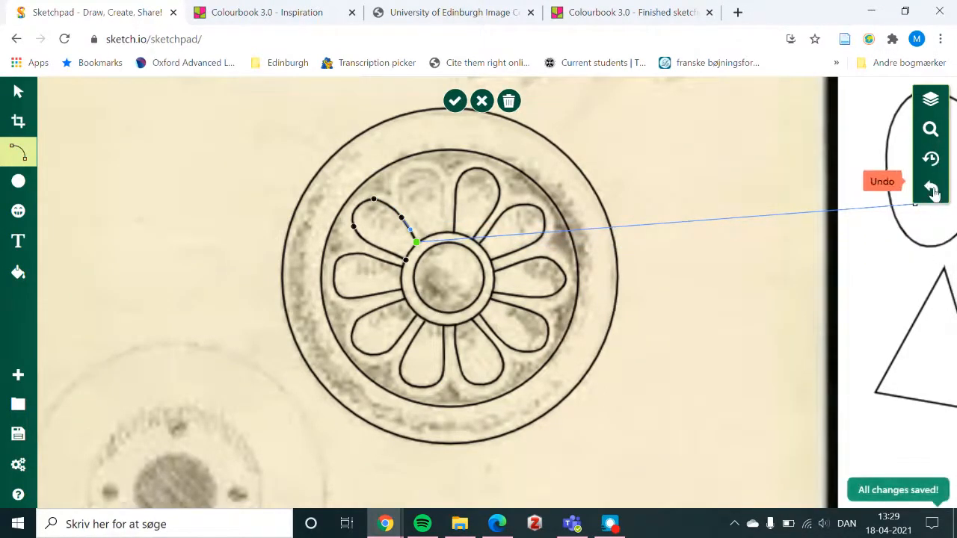
{"action": "double_click", "coordinate": [418, 241]}
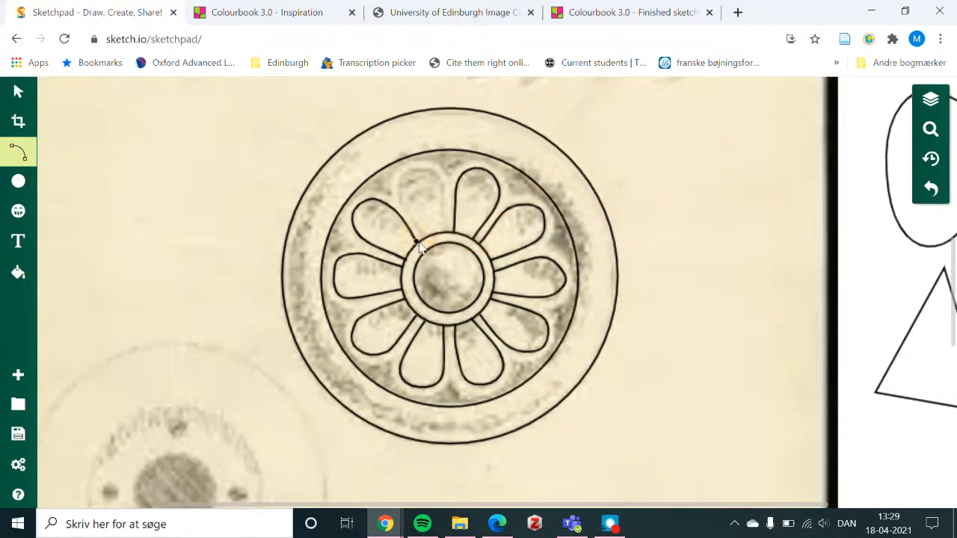
Trace the petal just left of top centre with a curved path that starts and ends at the central ring.
{"action": "left_click_drag", "start_coordinate": [428, 239], "coordinate": [447, 198]}
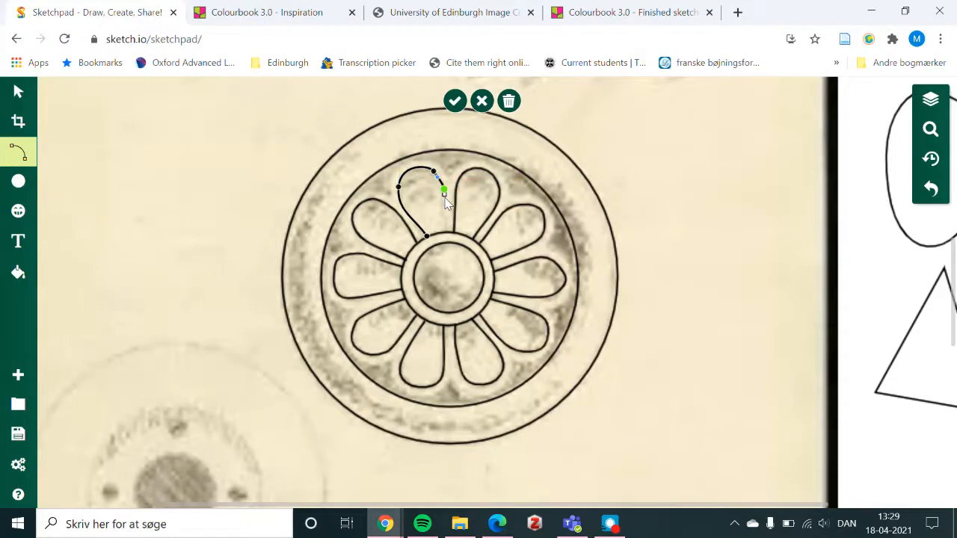
{"action": "double_click", "coordinate": [447, 232]}
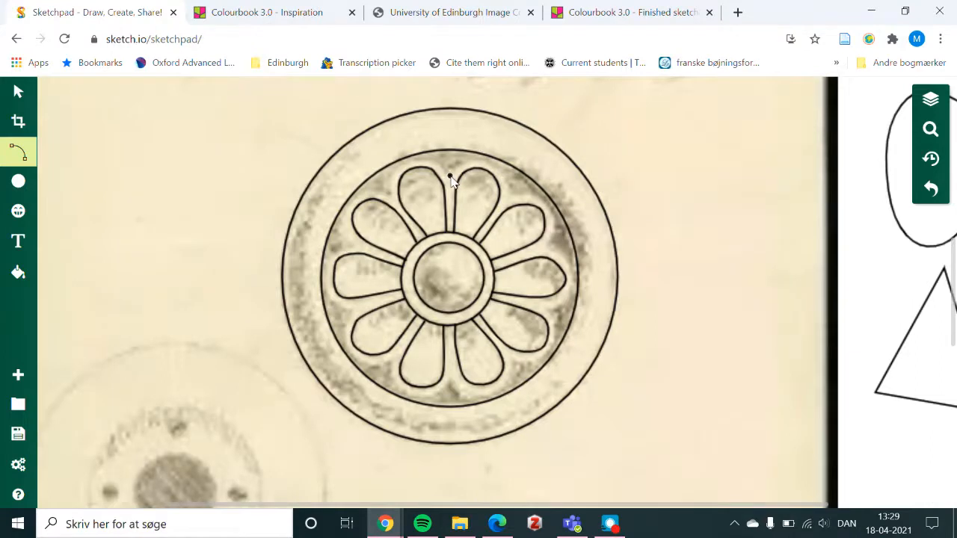
Draw the outer contour over the petal right of top centre, from the top notch to the next notch, adjusting its points and handles.
{"action": "left_click_drag", "start_coordinate": [482, 160], "coordinate": [505, 171]}
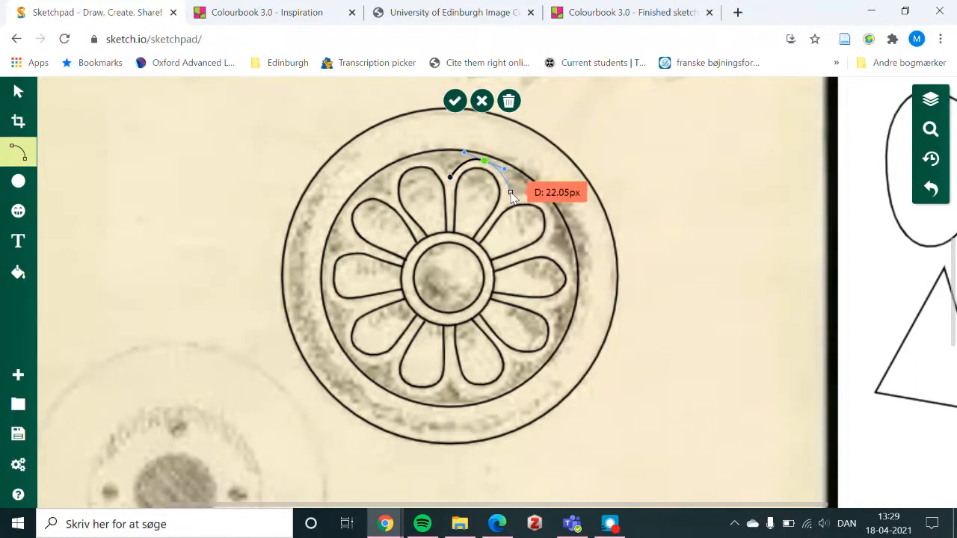
{"action": "left_click", "coordinate": [510, 193]}
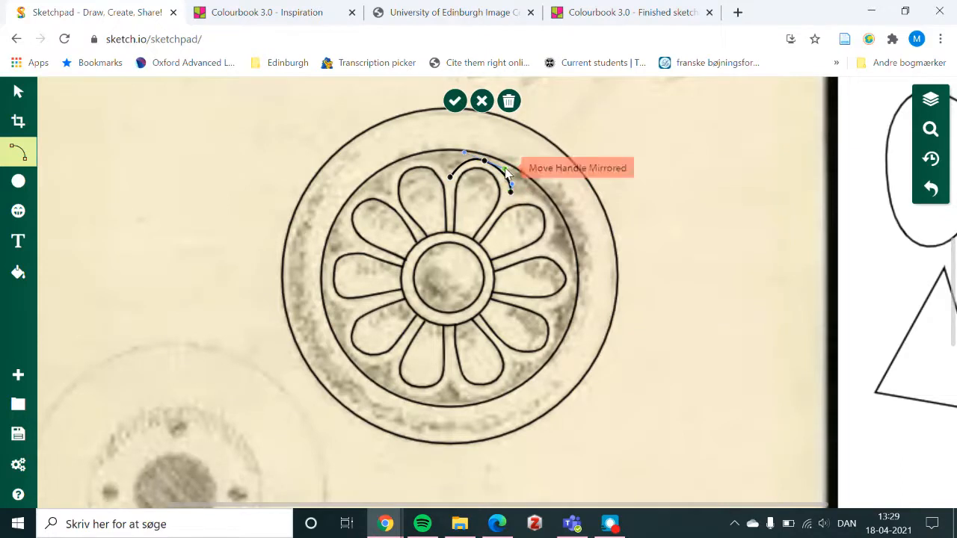
{"action": "left_click_drag", "start_coordinate": [506, 169], "coordinate": [512, 167]}
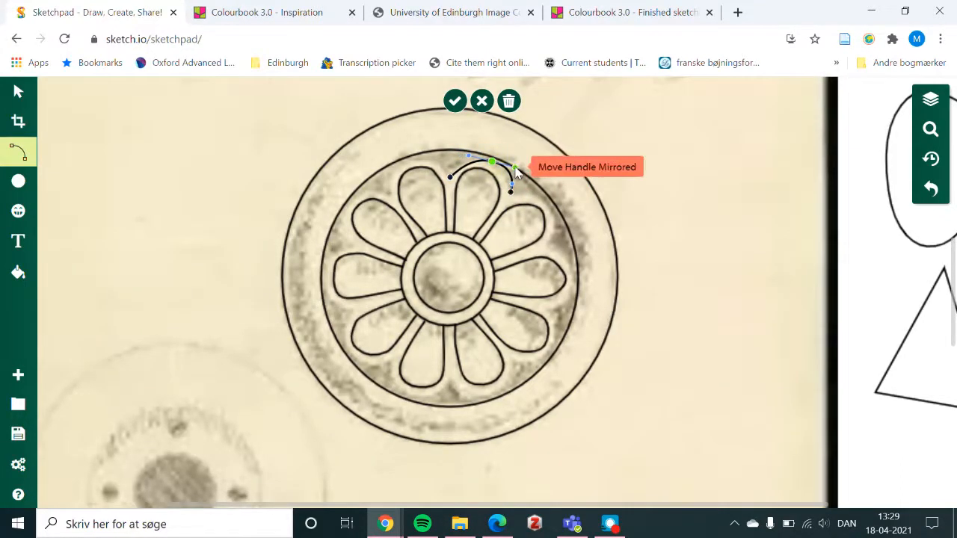
{"action": "left_click_drag", "start_coordinate": [515, 170], "coordinate": [486, 159]}
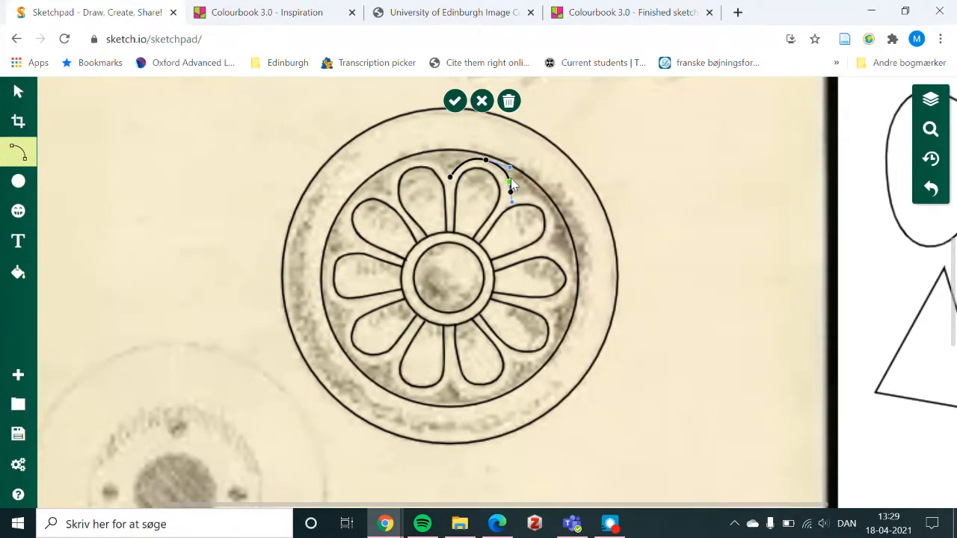
{"action": "left_click_drag", "start_coordinate": [511, 191], "coordinate": [562, 205]}
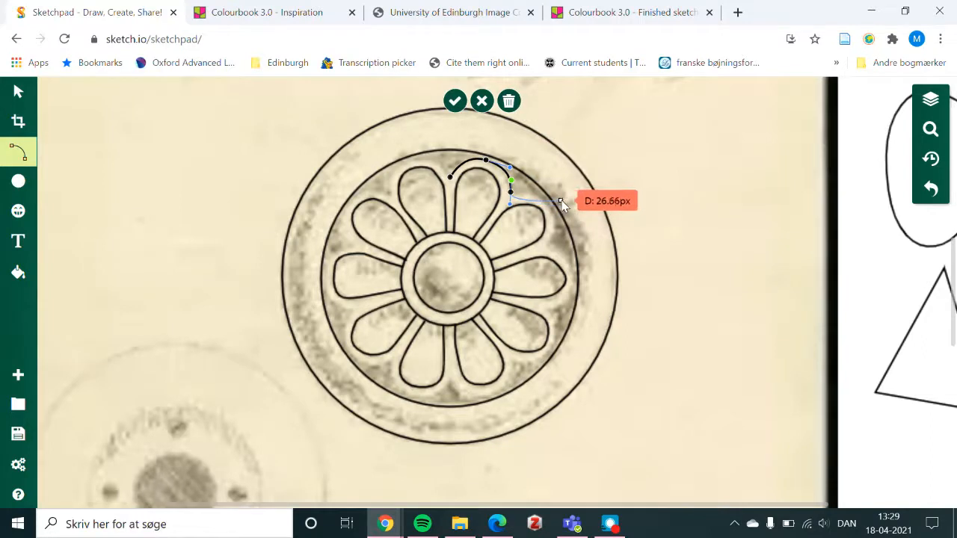
Start the outer contour of the next petal clockwise at the end of the first contour and curve it over the petal.
{"action": "left_click", "coordinate": [510, 197]}
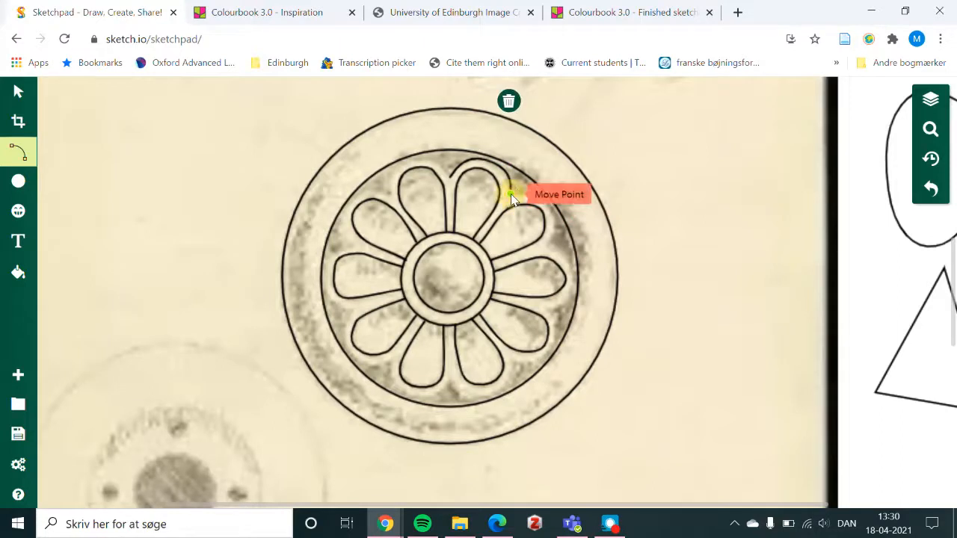
{"action": "left_click", "coordinate": [546, 201]}
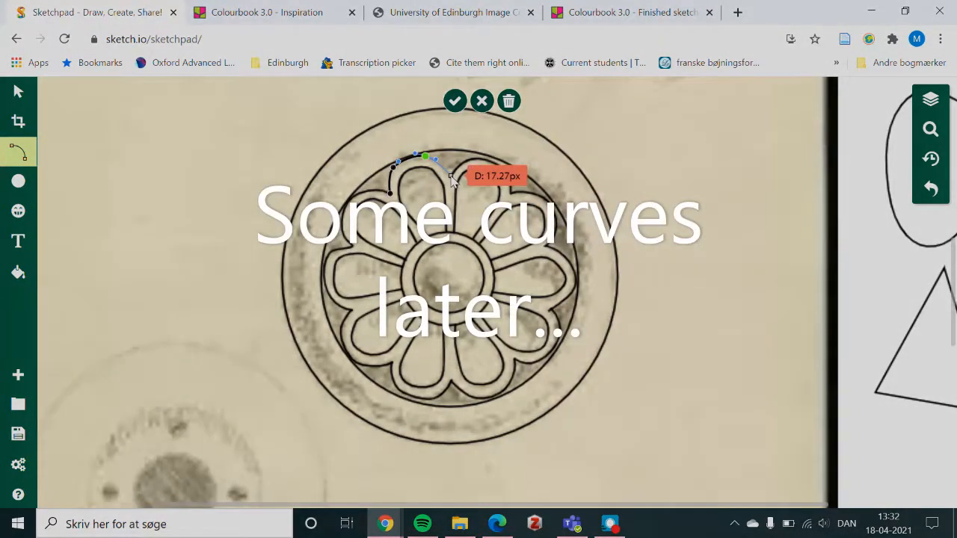
Close the flower's outer contour over the petal left of top centre at the top notch, adjust its upper point and finish the path.
{"action": "left_click", "coordinate": [451, 177]}
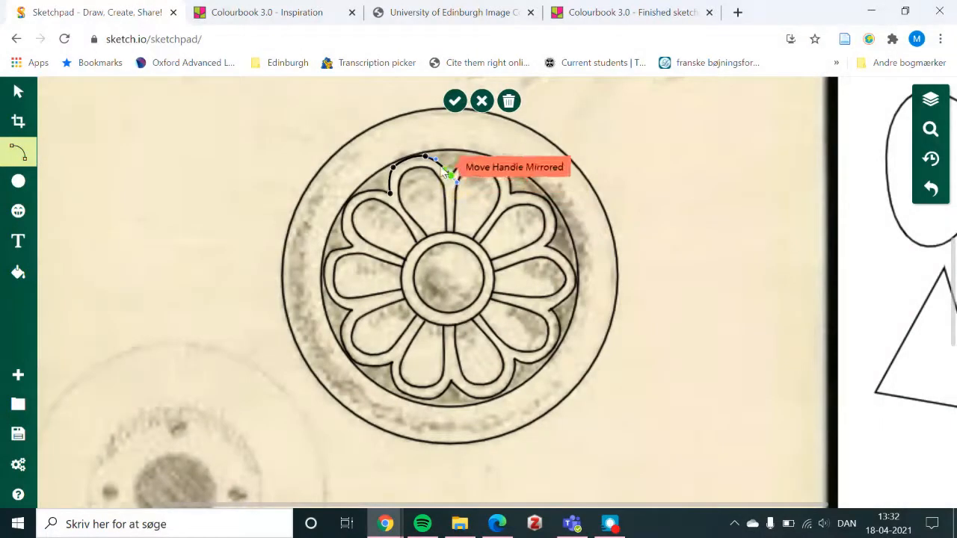
{"action": "left_click_drag", "start_coordinate": [425, 158], "coordinate": [429, 156]}
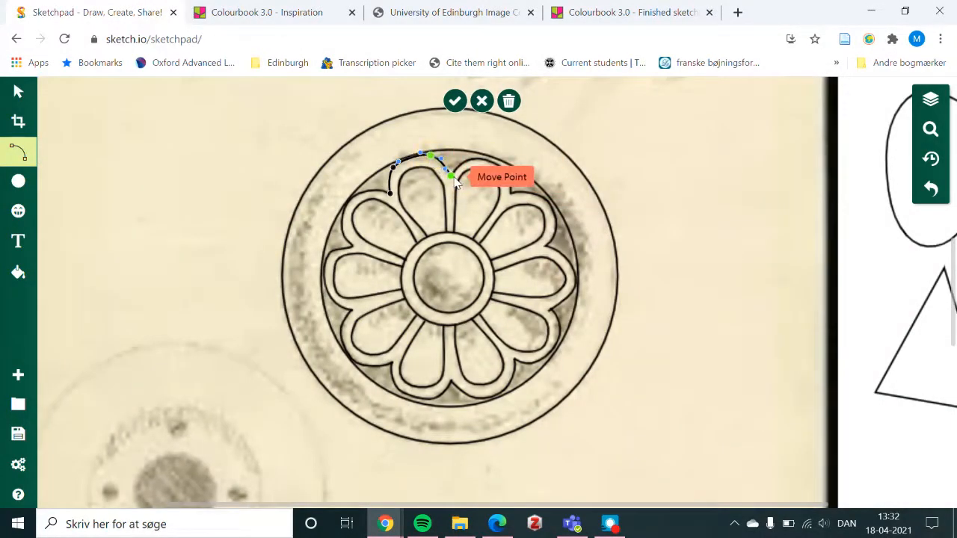
{"action": "double_click", "coordinate": [452, 178]}
{"action": "left_click", "coordinate": [470, 176]}
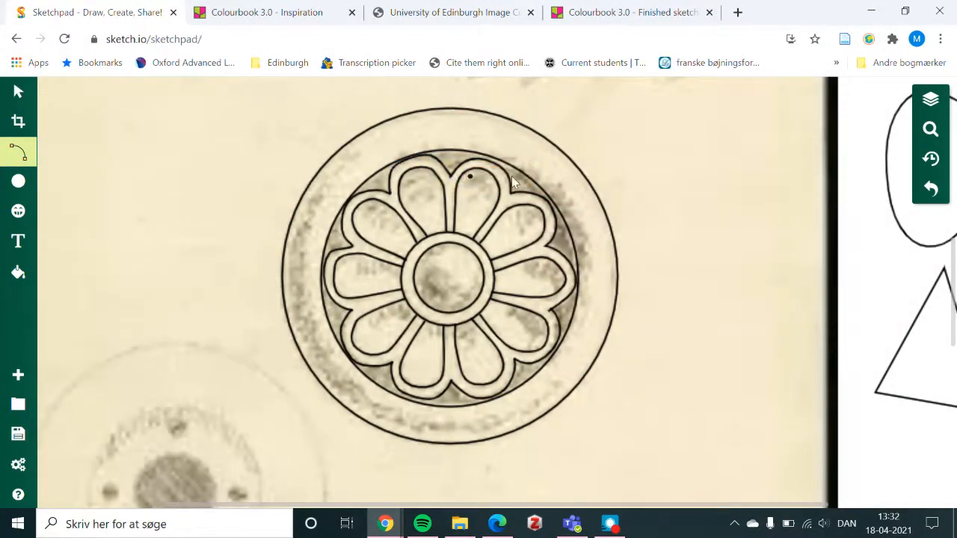
Fit the whole page in view and delete the practice curve, oval and triangle from the white margin.
{"action": "left_click", "coordinate": [931, 128]}
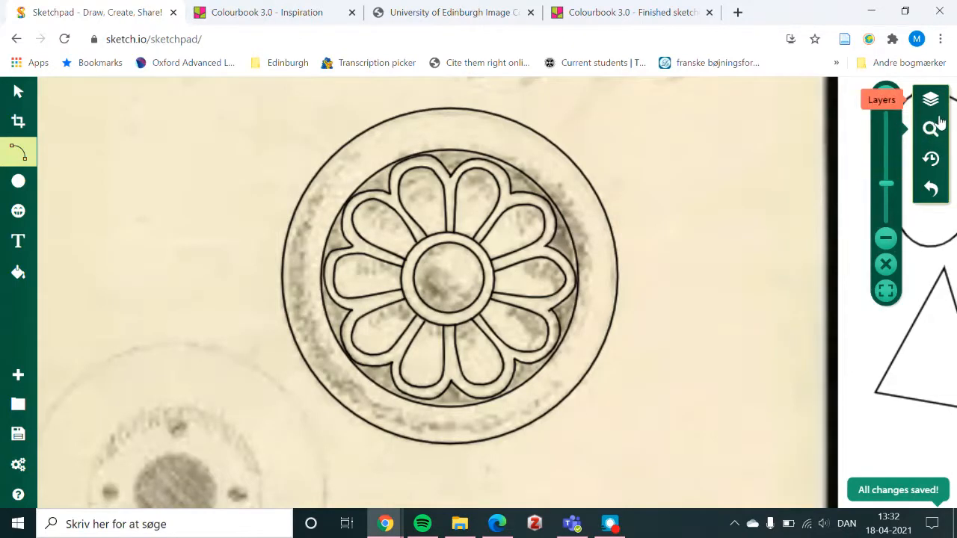
{"action": "left_click", "coordinate": [886, 291]}
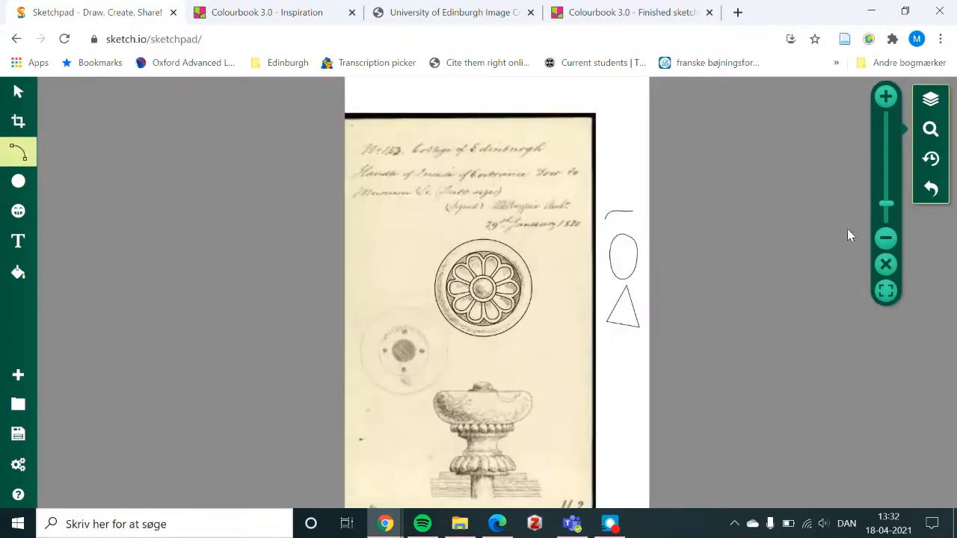
{"action": "left_click", "coordinate": [18, 93]}
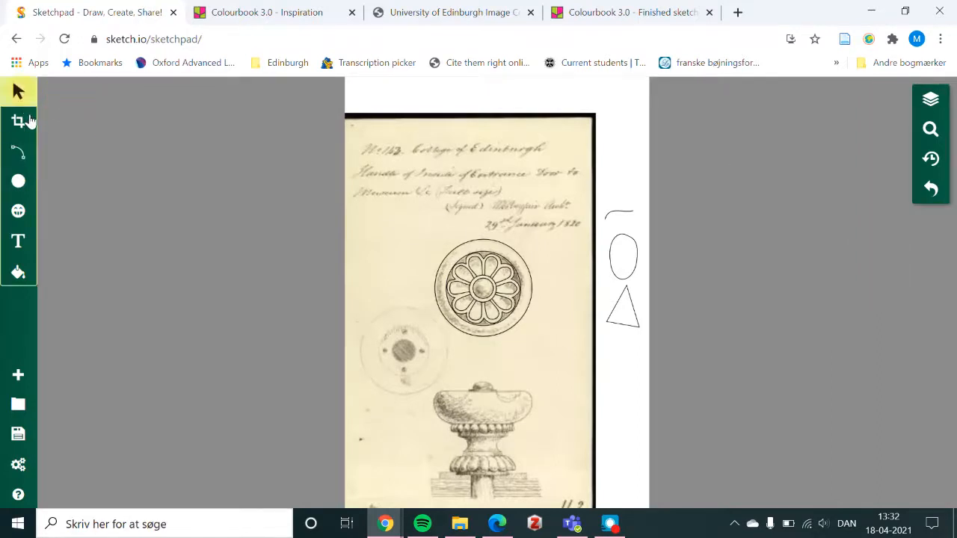
{"action": "left_click", "coordinate": [608, 214]}
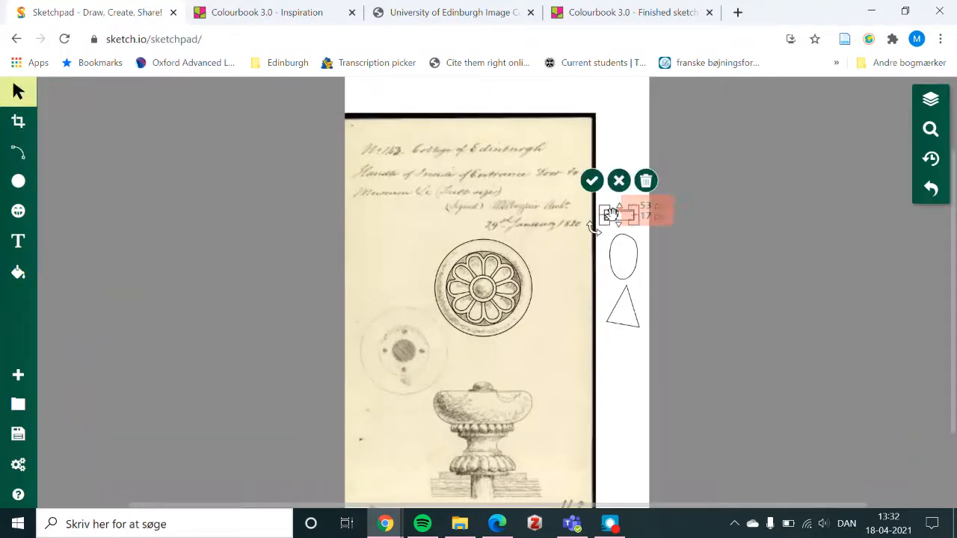
{"action": "left_click", "coordinate": [718, 284]}
{"action": "left_click", "coordinate": [623, 257]}
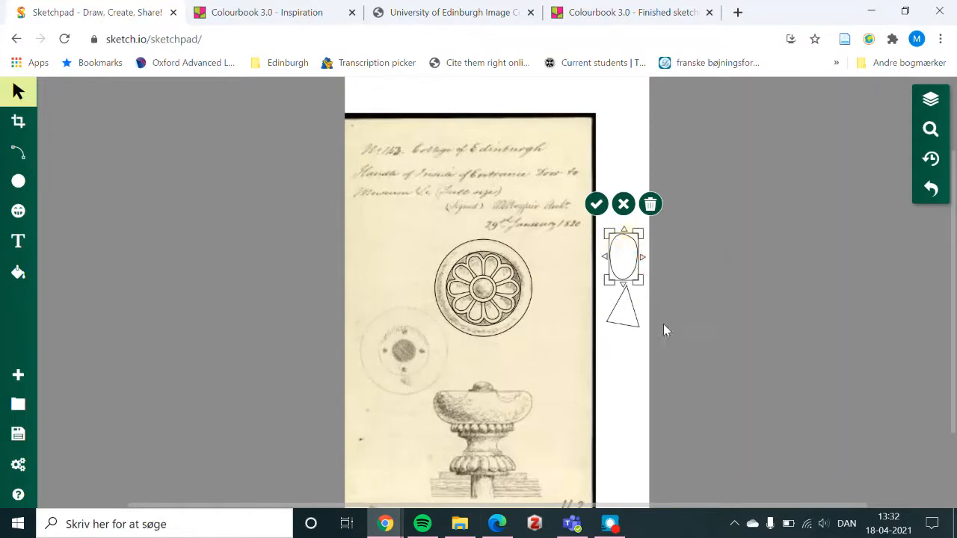
{"action": "left_click", "coordinate": [634, 310]}
{"action": "left_click", "coordinate": [649, 255]}
Move the scanned drawing off the page past its left edge, to about X -478 px, Y 27 px, leaving the traced rosette in place.
{"action": "left_click", "coordinate": [571, 314]}
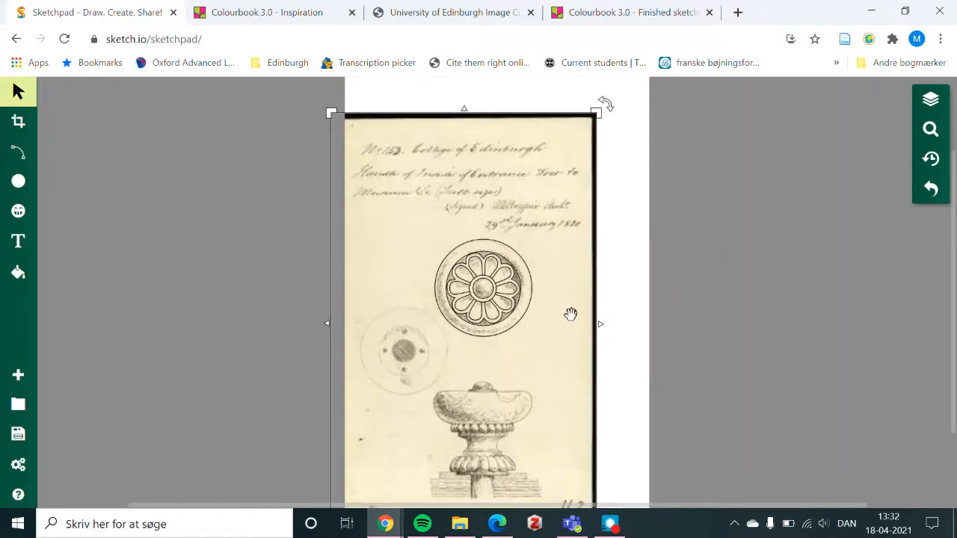
{"action": "mouse_move", "coordinate": [573, 287]}
{"action": "left_mouse_down"}
{"action": "mouse_move", "coordinate": [564, 286]}
{"action": "mouse_move", "coordinate": [579, 278]}
{"action": "mouse_move", "coordinate": [579, 302]}
{"action": "mouse_move", "coordinate": [562, 272]}
{"action": "mouse_move", "coordinate": [573, 281]}
{"action": "mouse_move", "coordinate": [587, 241]}
{"action": "mouse_move", "coordinate": [333, 266]}
{"action": "left_mouse_up"}
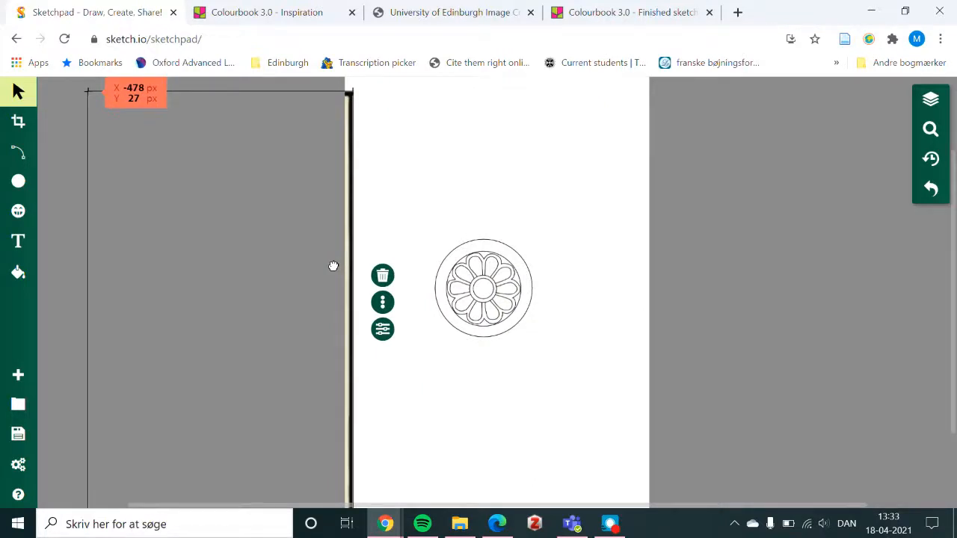
Delete the scanned drawing and enlarge the whole traced rosette in the upper part of the page.
{"action": "mouse_move", "coordinate": [334, 266]}
{"action": "left_mouse_down"}
{"action": "mouse_move", "coordinate": [524, 244]}
{"action": "mouse_move", "coordinate": [575, 278]}
{"action": "left_mouse_up"}
{"action": "key", "text": "Delete"}
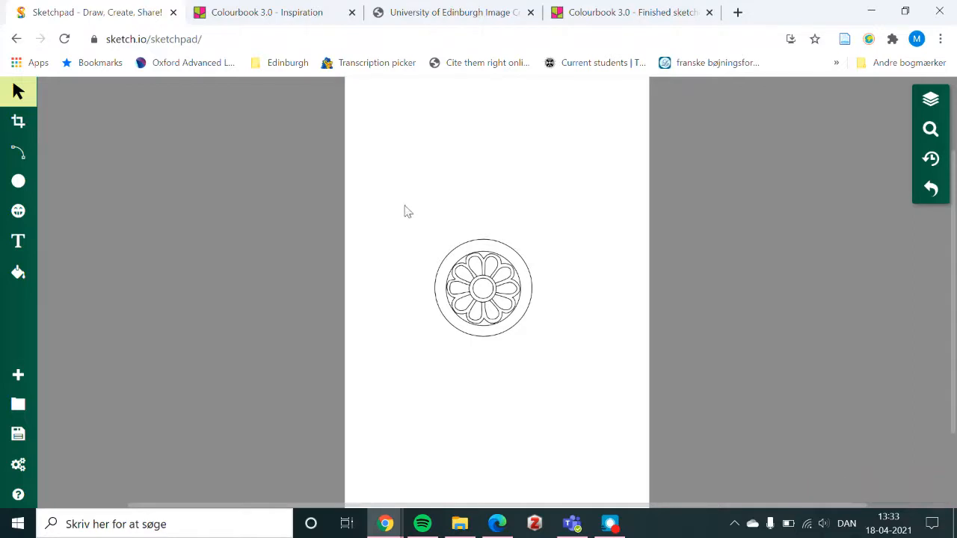
{"action": "left_click_drag", "start_coordinate": [403, 201], "coordinate": [545, 318]}
{"action": "left_click_drag", "start_coordinate": [407, 200], "coordinate": [586, 370]}
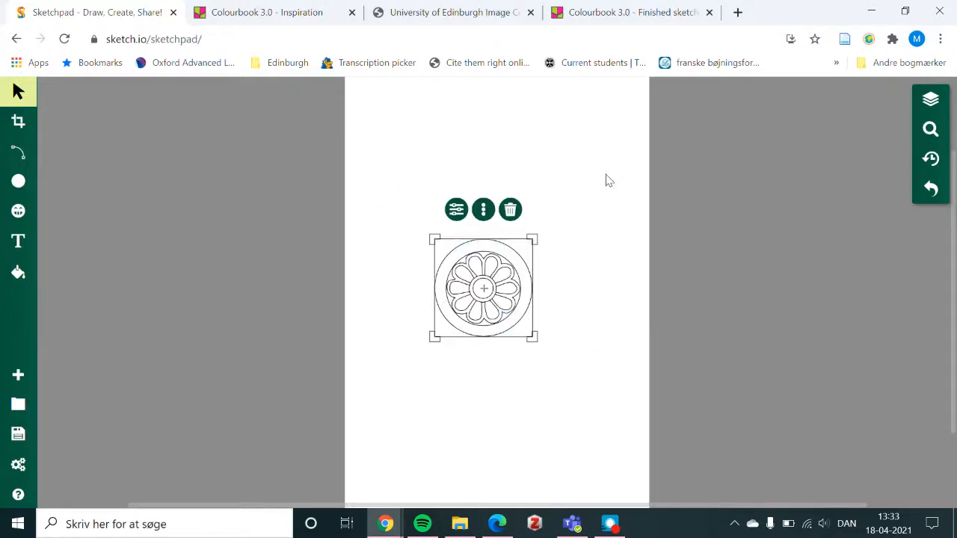
{"action": "left_click_drag", "start_coordinate": [538, 234], "coordinate": [507, 121]}
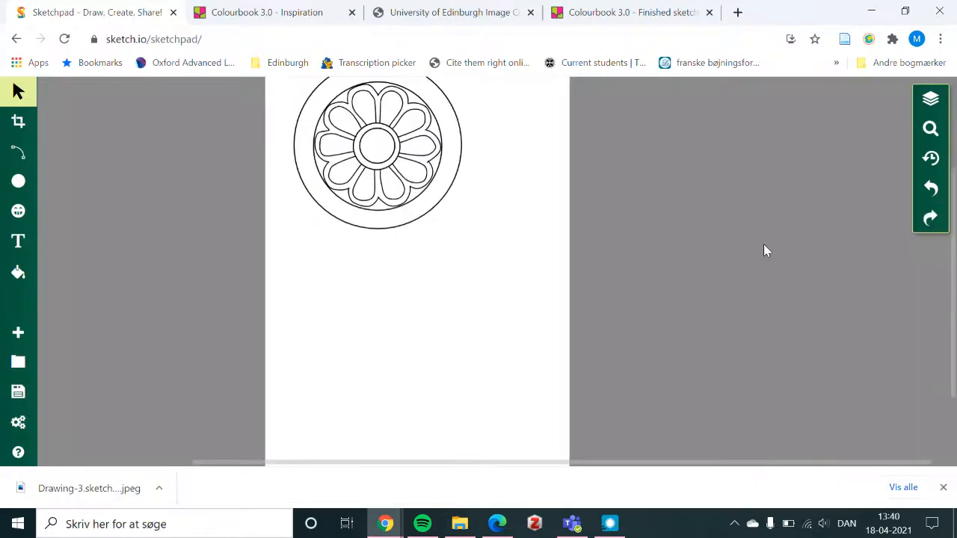
Paste a copy of the whole rosette and place it diagonally below the original, near the page's lower right corner.
{"action": "scroll", "coordinate": [621, 289], "scroll_direction": "down", "scroll_amount": 1}
{"action": "scroll", "coordinate": [617, 290], "scroll_direction": "up", "scroll_amount": 2}
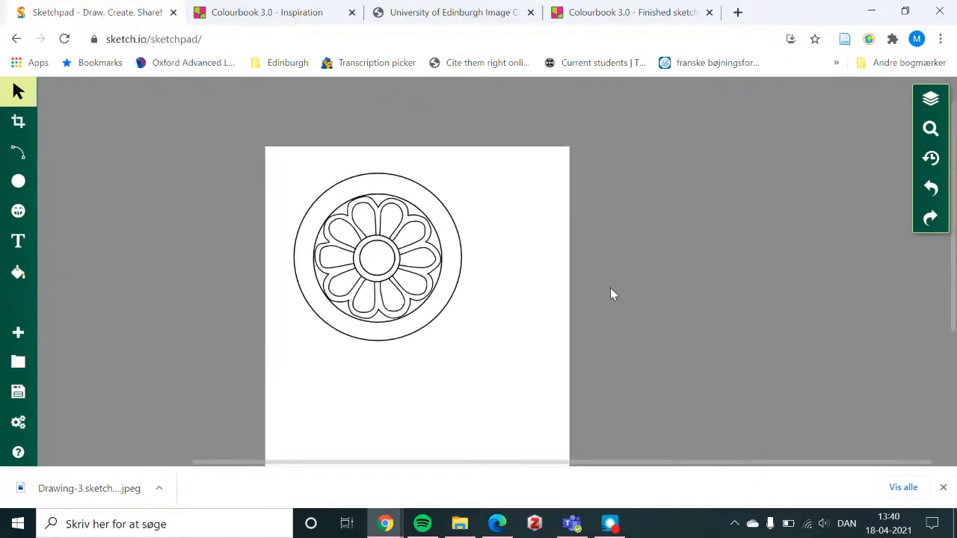
{"action": "left_click", "coordinate": [277, 258]}
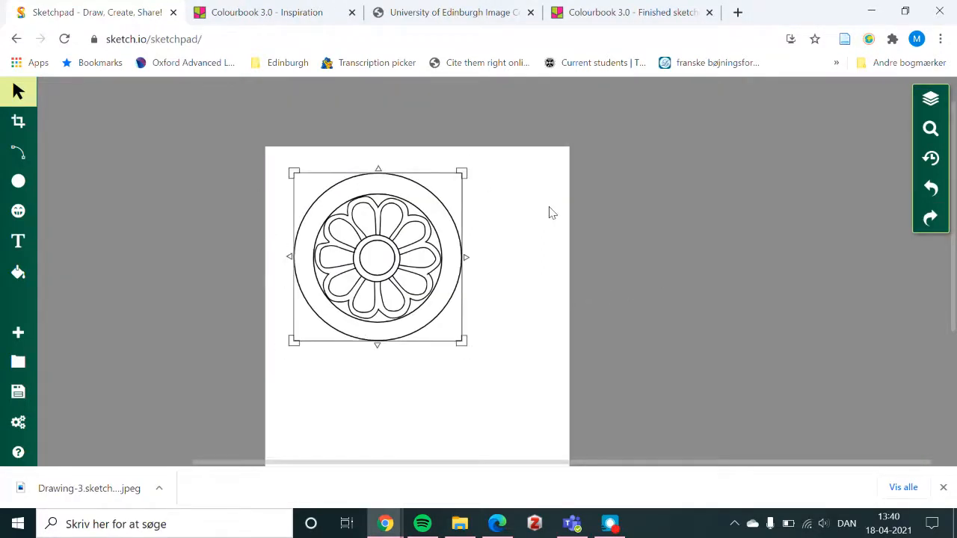
{"action": "scroll", "coordinate": [551, 212], "scroll_direction": "down", "scroll_amount": 1}
{"action": "scroll", "coordinate": [634, 248], "scroll_direction": "up", "scroll_amount": 1}
{"action": "left_click_drag", "start_coordinate": [273, 173], "coordinate": [523, 359]}
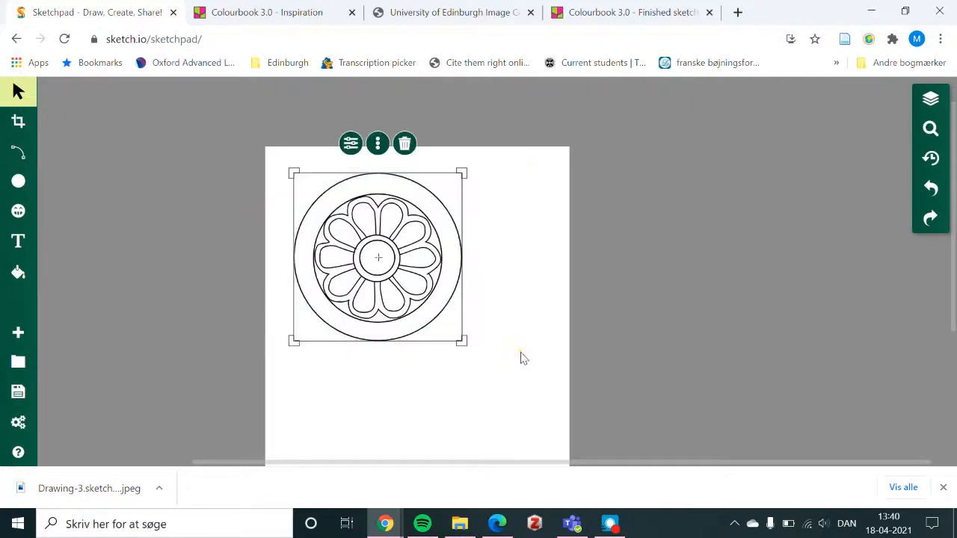
{"action": "left_click", "coordinate": [379, 143]}
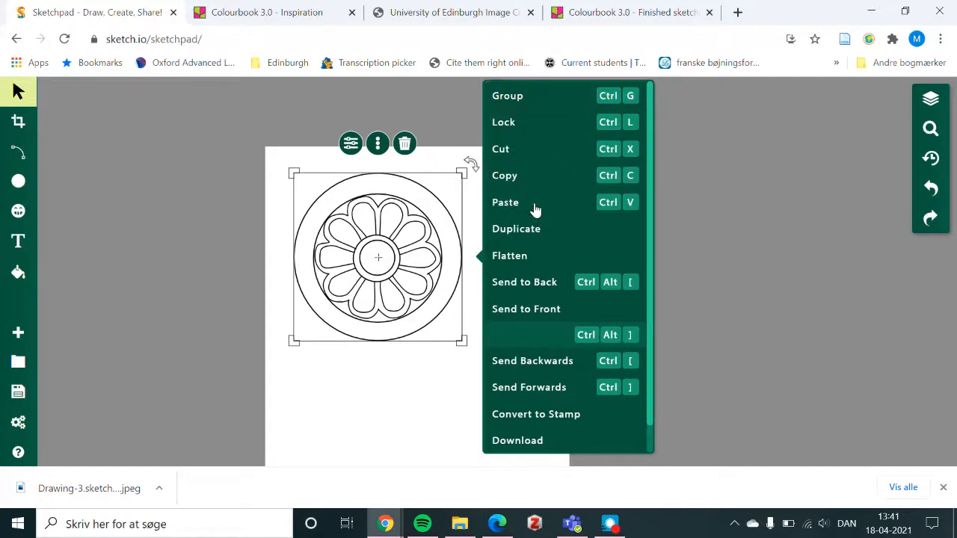
{"action": "left_click", "coordinate": [505, 203]}
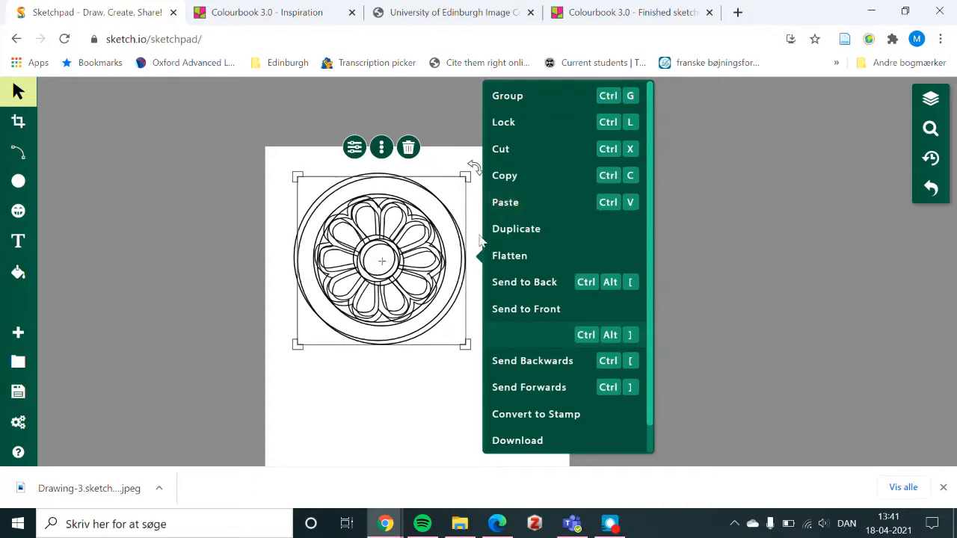
{"action": "left_click_drag", "start_coordinate": [451, 193], "coordinate": [525, 378]}
{"action": "scroll", "coordinate": [652, 296], "scroll_direction": "down", "scroll_amount": 1}
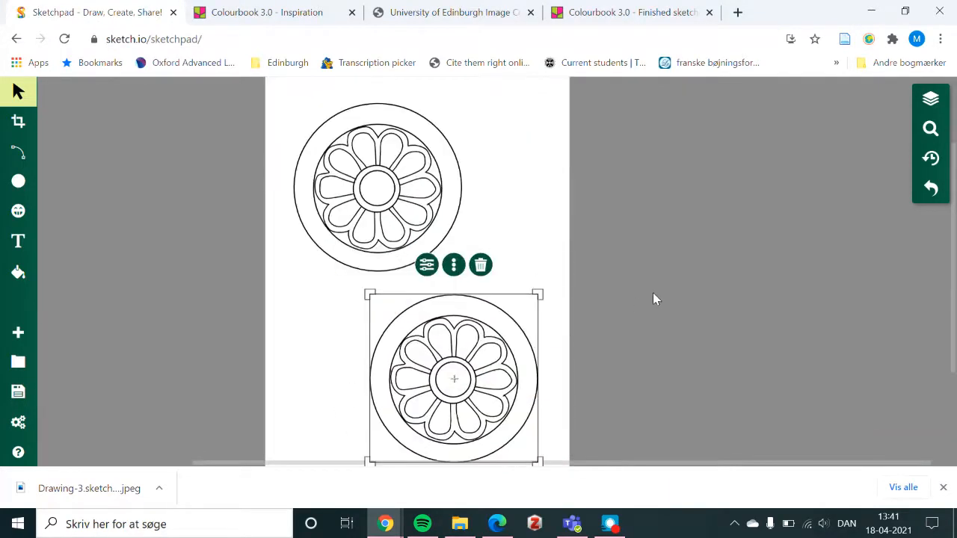
{"action": "scroll", "coordinate": [653, 294], "scroll_direction": "down", "scroll_amount": 2}
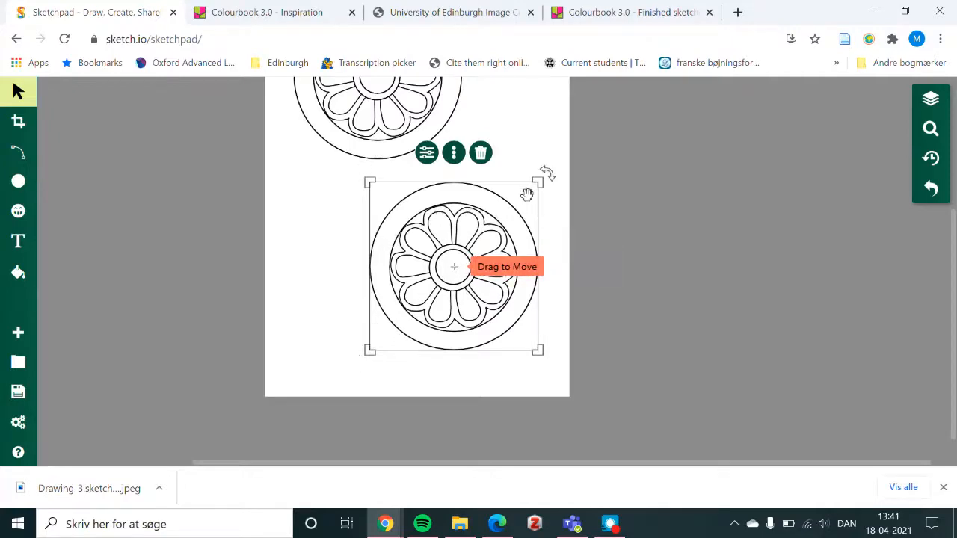
{"action": "left_click_drag", "start_coordinate": [526, 193], "coordinate": [532, 194]}
{"action": "scroll", "coordinate": [656, 214], "scroll_direction": "up", "scroll_amount": 1}
{"action": "scroll", "coordinate": [656, 215], "scroll_direction": "up", "scroll_amount": 2}
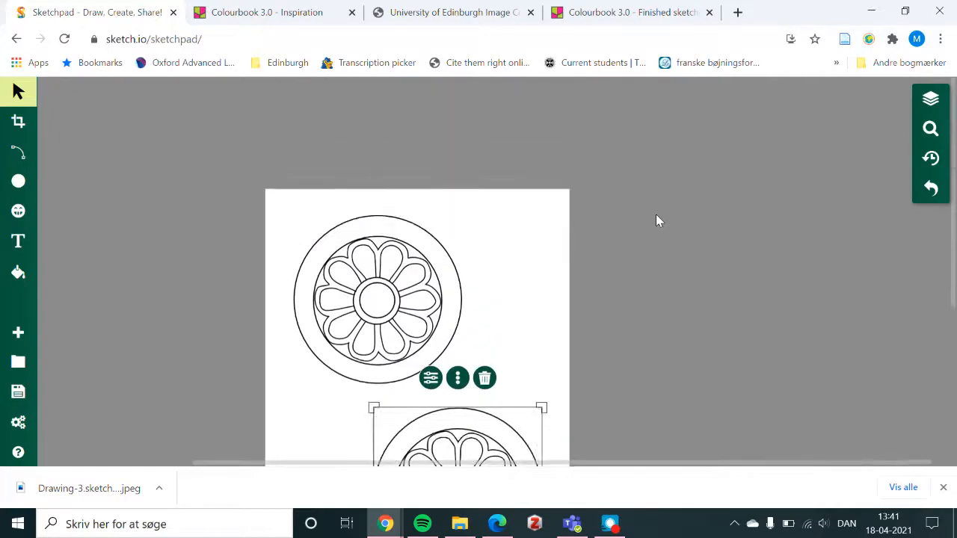
{"action": "scroll", "coordinate": [280, 314], "scroll_direction": "down", "scroll_amount": 1}
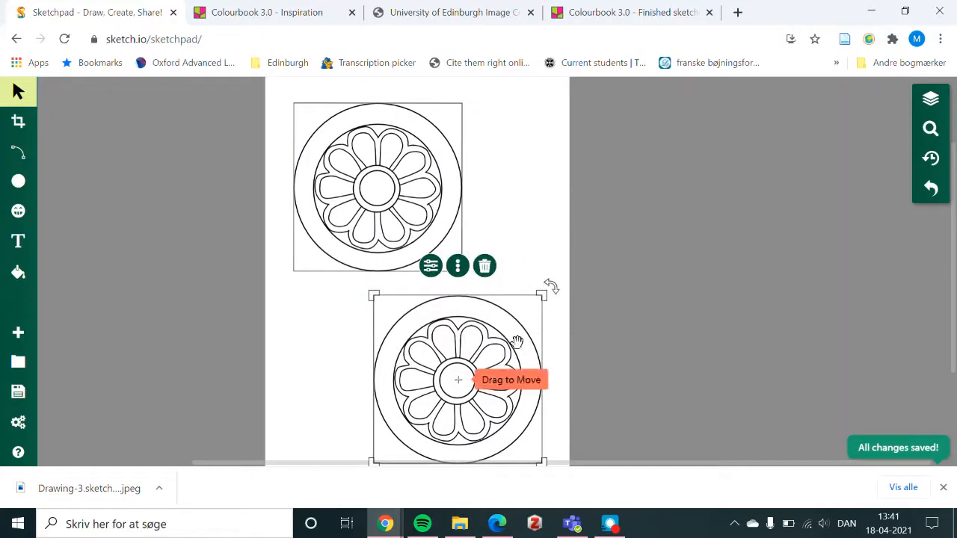
{"action": "scroll", "coordinate": [643, 293], "scroll_direction": "up", "scroll_amount": 2}
{"action": "scroll", "coordinate": [641, 296], "scroll_direction": "down", "scroll_amount": 2}
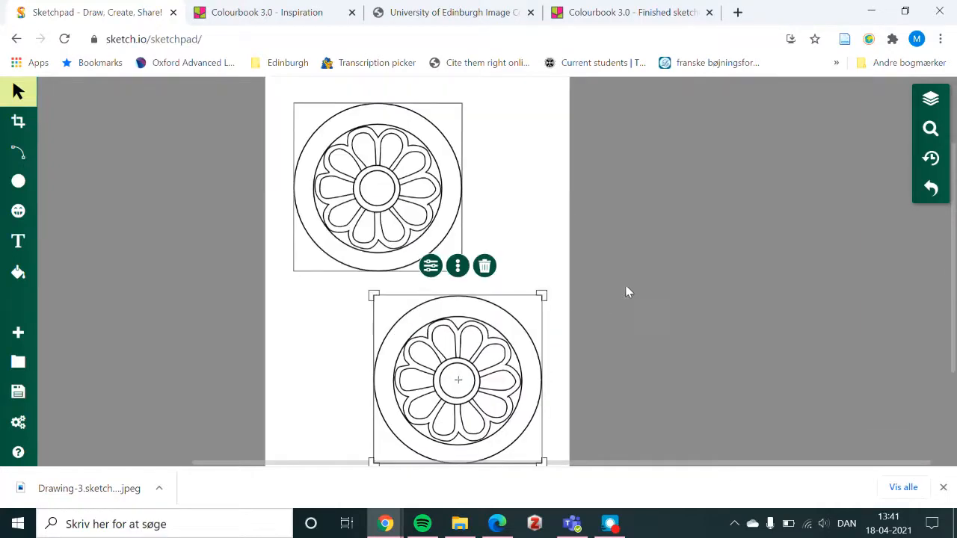
{"action": "scroll", "coordinate": [625, 286], "scroll_direction": "down", "scroll_amount": 2}
{"action": "scroll", "coordinate": [624, 285], "scroll_direction": "up", "scroll_amount": 2}
{"action": "scroll", "coordinate": [624, 285], "scroll_direction": "down", "scroll_amount": 2}
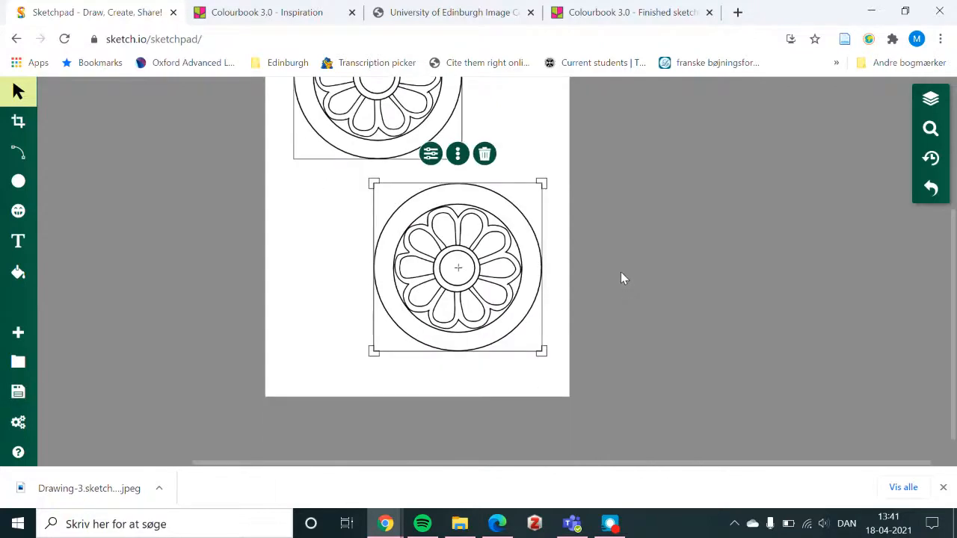
{"action": "scroll", "coordinate": [619, 273], "scroll_direction": "up", "scroll_amount": 4}
{"action": "scroll", "coordinate": [615, 261], "scroll_direction": "down", "scroll_amount": 2}
Delete the lower rosette copy, starting with its outer ring and continuing with the rest of the flower.
{"action": "left_click", "coordinate": [690, 284]}
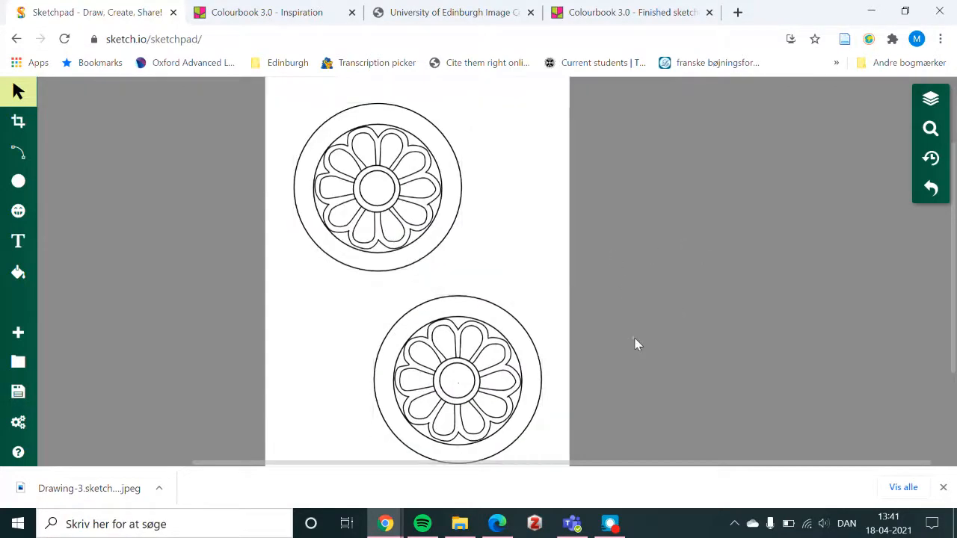
{"action": "left_click", "coordinate": [529, 314]}
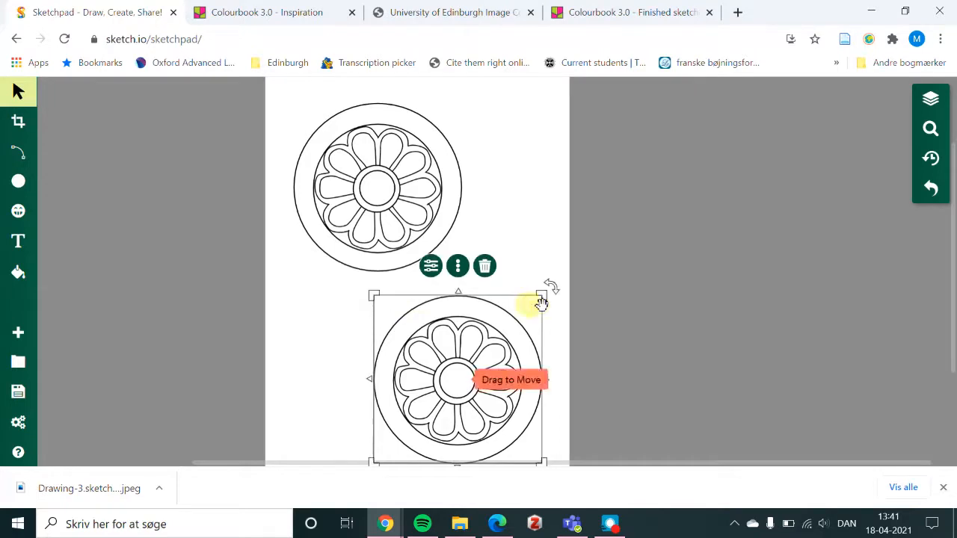
{"action": "key", "text": "Delete"}
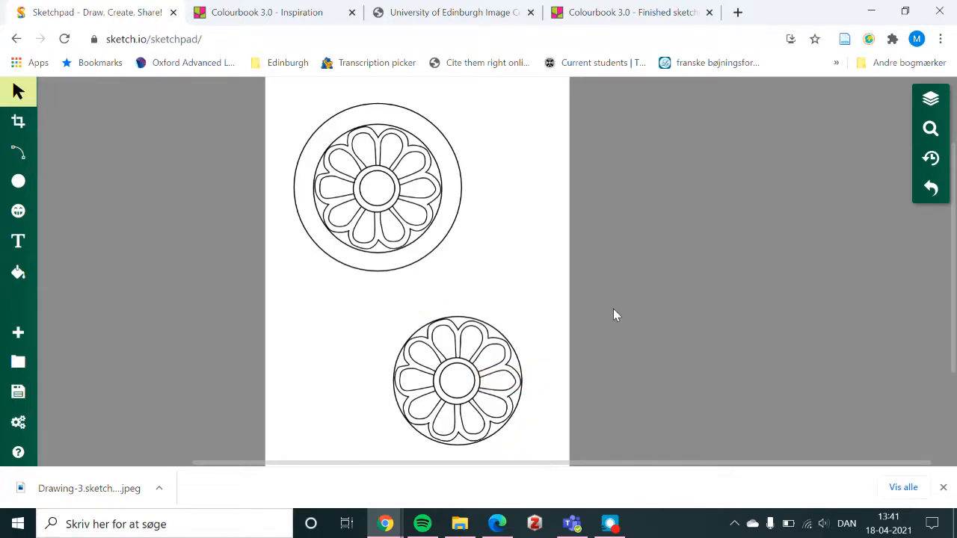
{"action": "left_click", "coordinate": [516, 321]}
{"action": "mouse_move", "coordinate": [359, 311]}
{"action": "left_mouse_down"}
{"action": "mouse_move", "coordinate": [532, 345]}
{"action": "mouse_move", "coordinate": [570, 431]}
{"action": "mouse_move", "coordinate": [580, 430]}
{"action": "left_mouse_up"}
{"action": "key", "text": "Delete"}
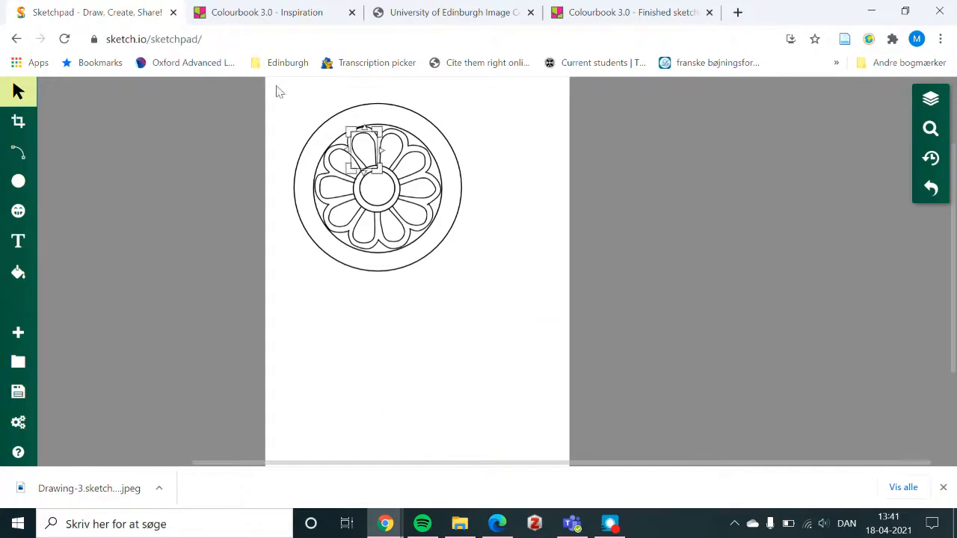
Select the whole rosette, enlarge it to about three quarters of the page width and centre it horizontally.
{"action": "key", "text": "ctrl+a"}
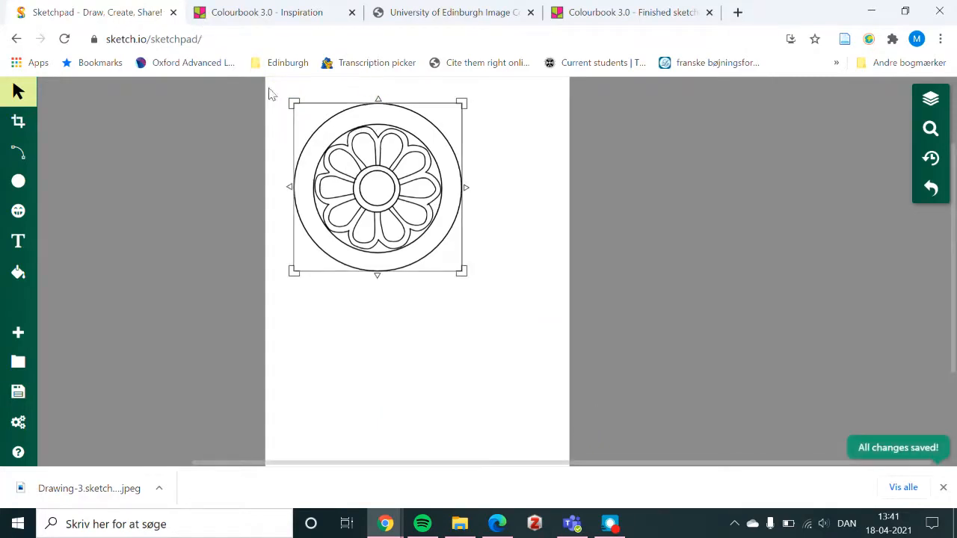
{"action": "mouse_move", "coordinate": [269, 85]}
{"action": "left_mouse_down"}
{"action": "mouse_move", "coordinate": [364, 132]}
{"action": "mouse_move", "coordinate": [502, 307]}
{"action": "mouse_move", "coordinate": [478, 286]}
{"action": "mouse_move", "coordinate": [490, 299]}
{"action": "left_mouse_up"}
{"action": "left_click_drag", "start_coordinate": [460, 252], "coordinate": [496, 258]}
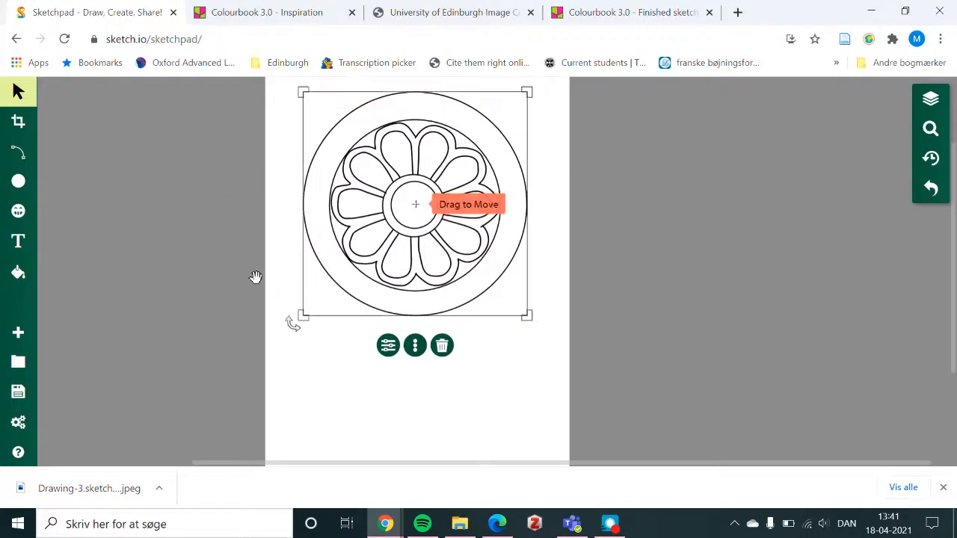
{"action": "left_click", "coordinate": [89, 261]}
Add an outlined, unfilled text in Source Sans Pro below the rosette, reading "You're".
{"action": "left_click", "coordinate": [33, 244]}
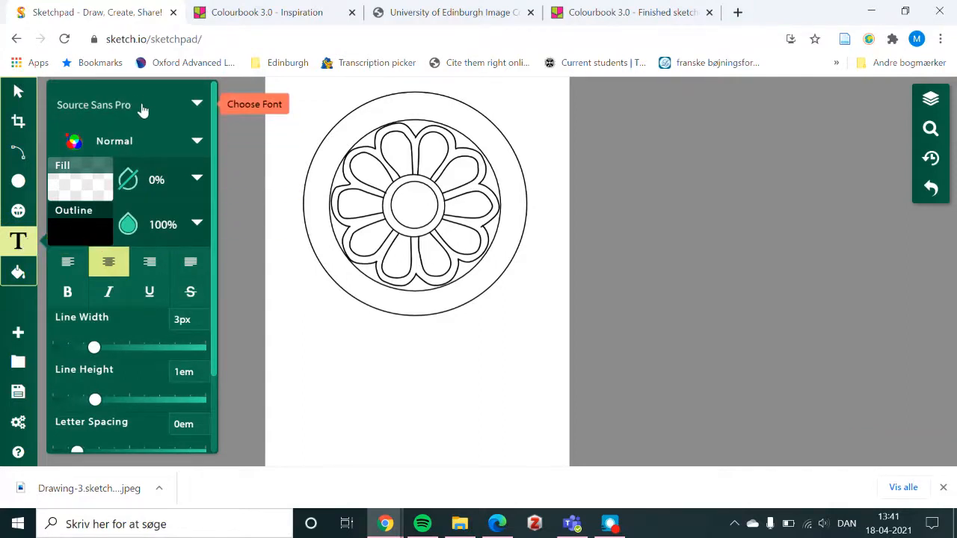
{"action": "left_click", "coordinate": [77, 112]}
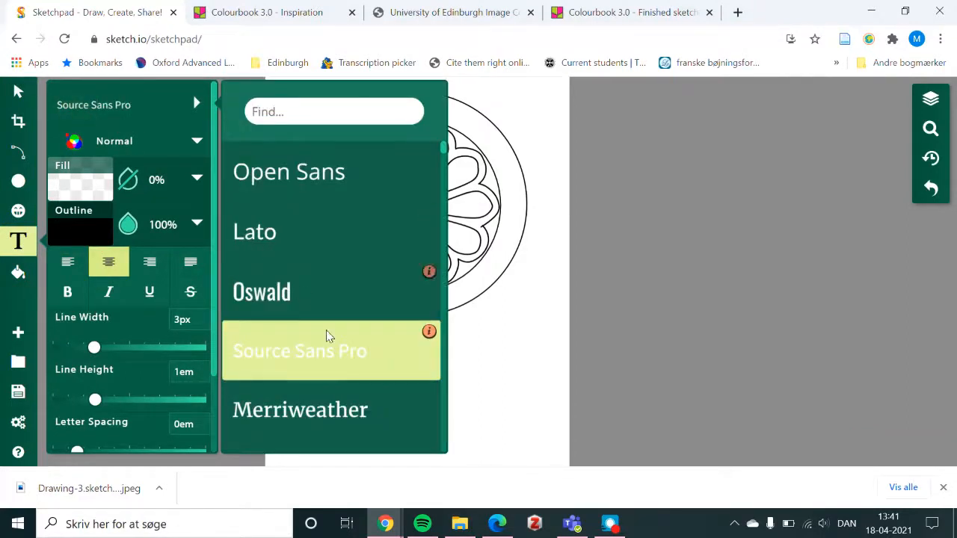
{"action": "scroll", "coordinate": [325, 220], "scroll_direction": "down", "scroll_amount": 10}
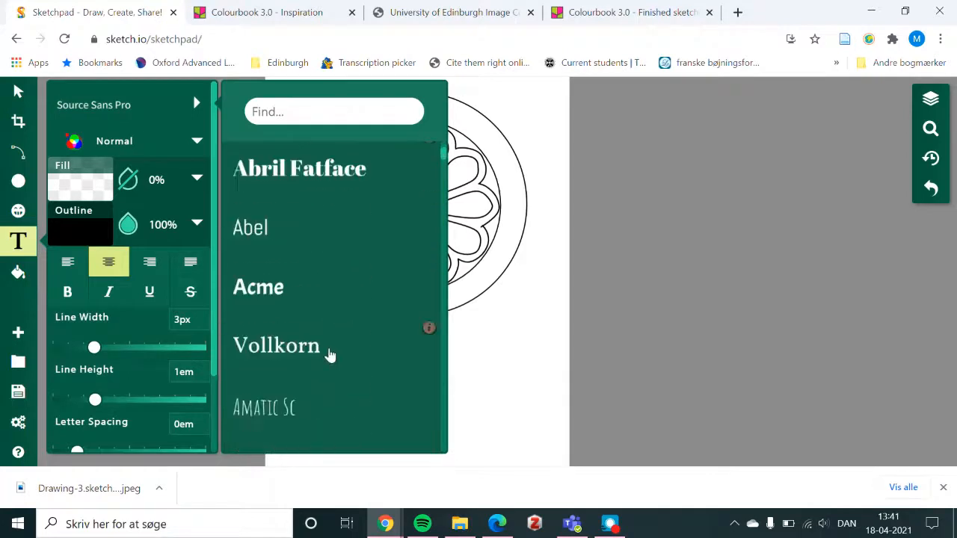
{"action": "scroll", "coordinate": [330, 354], "scroll_direction": "down", "scroll_amount": 3}
{"action": "scroll", "coordinate": [325, 352], "scroll_direction": "up", "scroll_amount": 15}
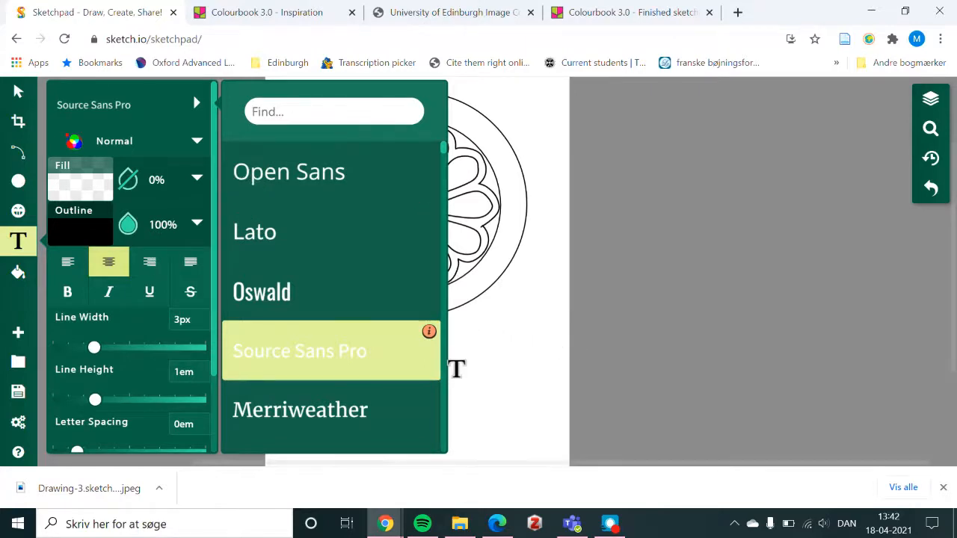
{"action": "left_click", "coordinate": [457, 357]}
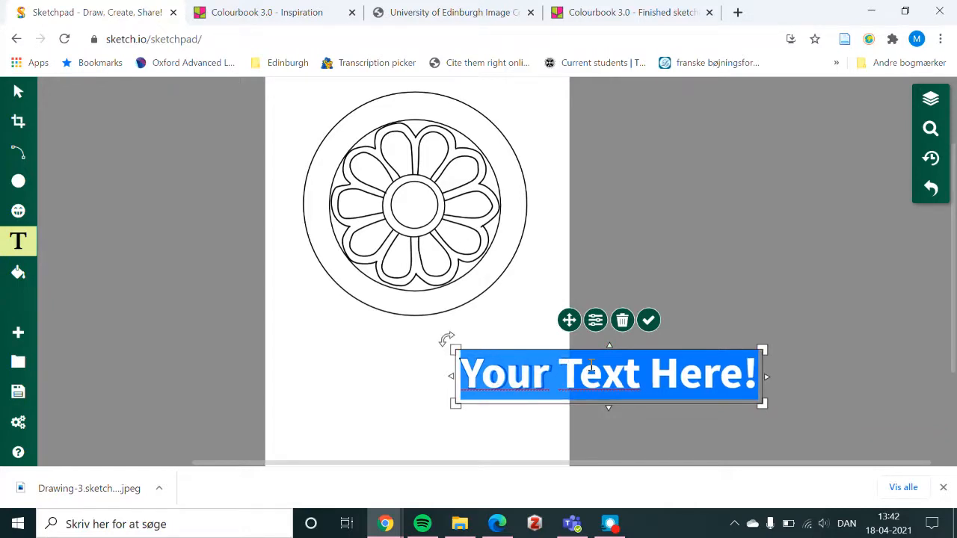
{"action": "type", "text": "you"}
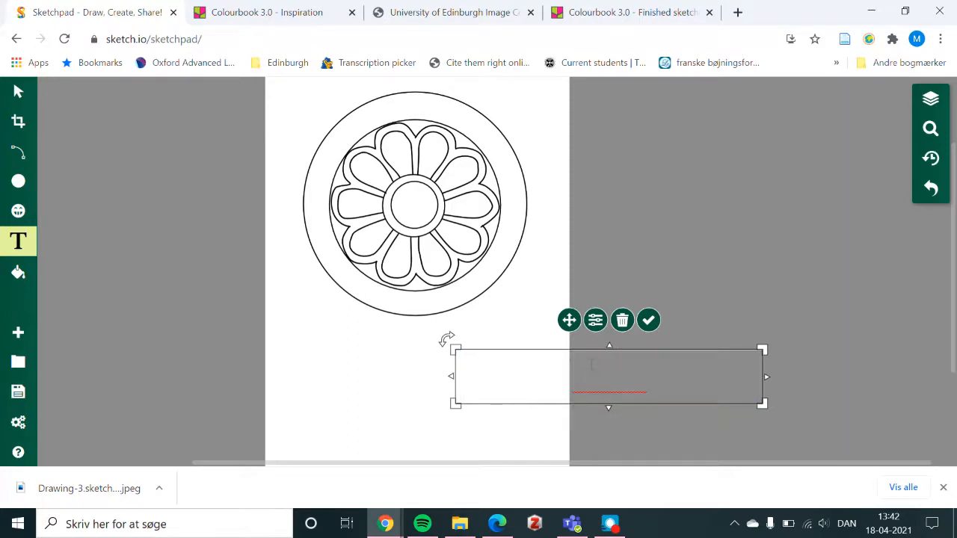
{"action": "type", "text": "ca"}
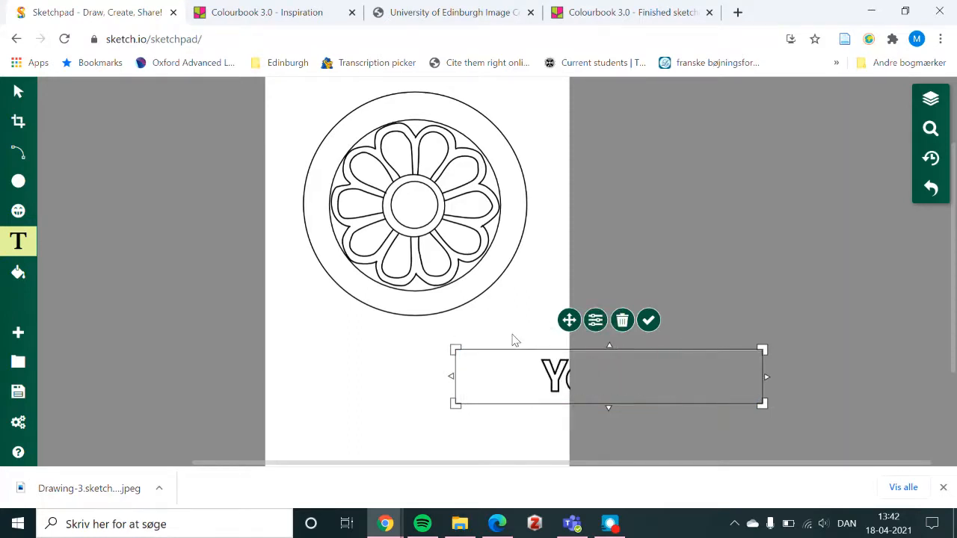
{"action": "left_click_drag", "start_coordinate": [517, 348], "coordinate": [447, 338]}
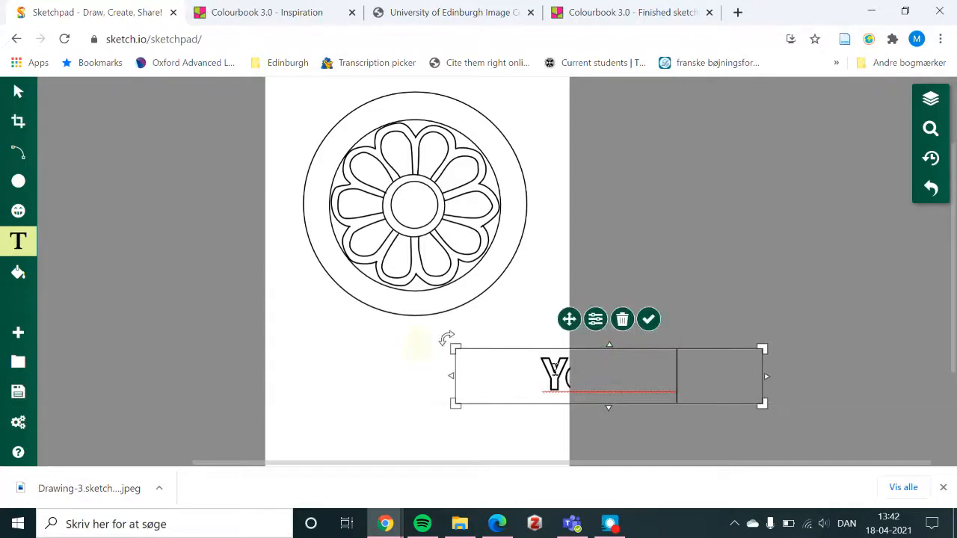
{"action": "double_click", "coordinate": [497, 377]}
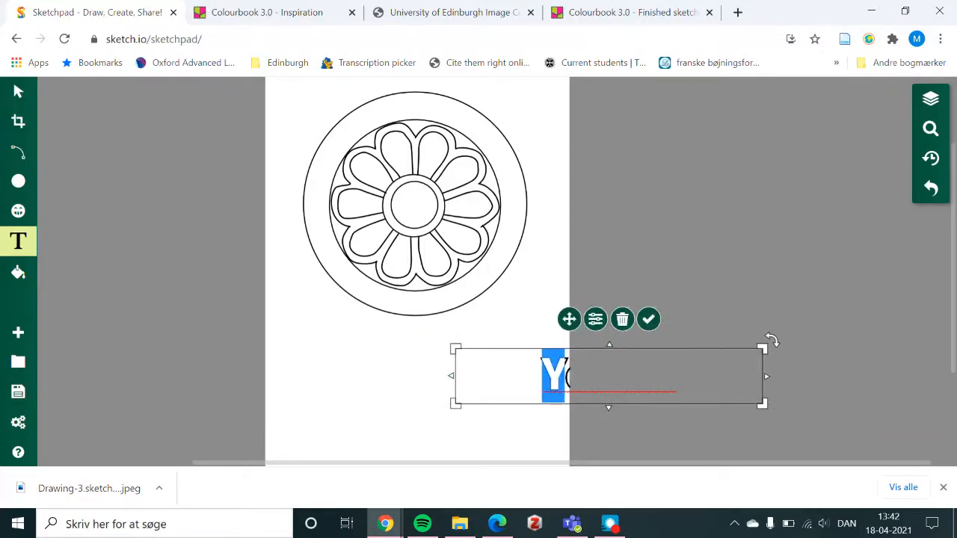
{"action": "left_click", "coordinate": [793, 272]}
{"action": "left_click", "coordinate": [525, 364]}
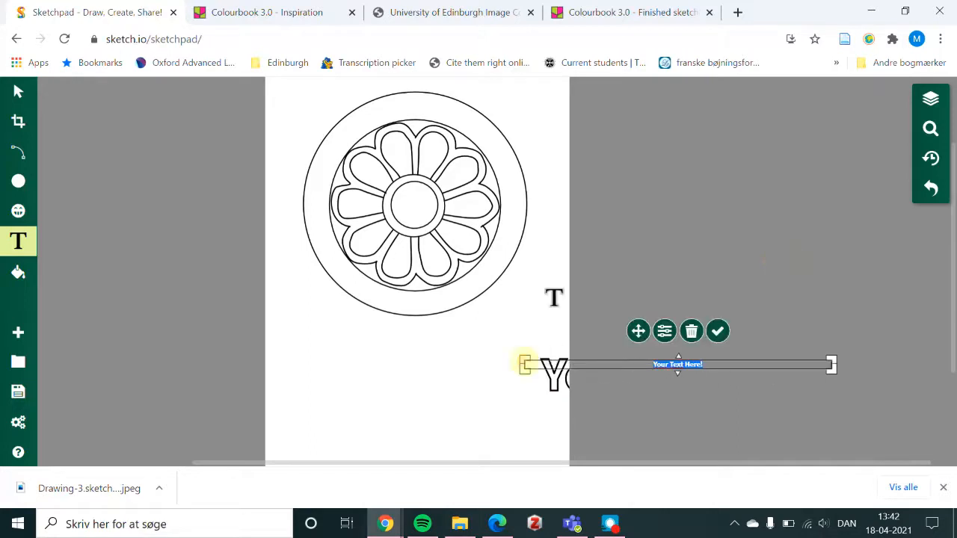
Move the "You're" text fully onto the page beneath the rosette, to about X -16 px, Y 496 px.
{"action": "left_click", "coordinate": [18, 91]}
{"action": "left_click", "coordinate": [579, 369]}
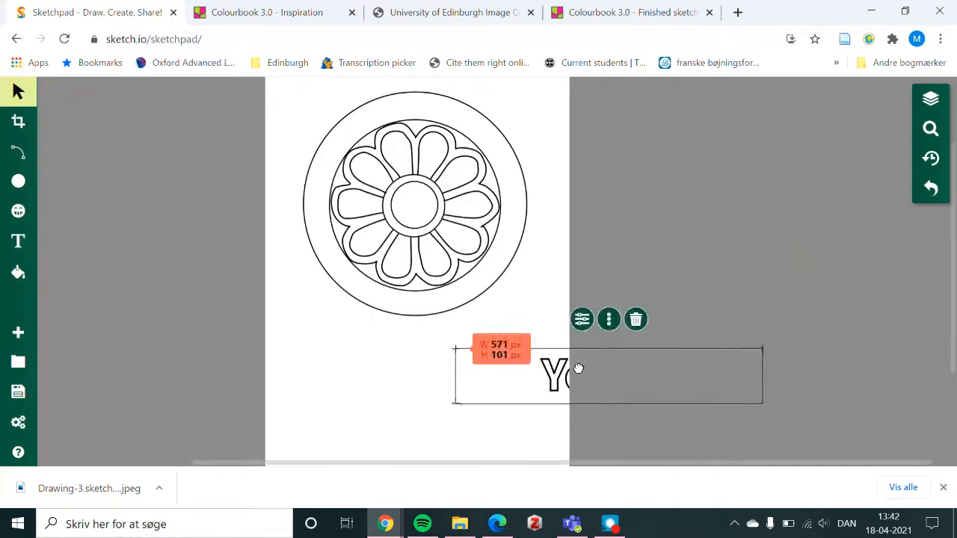
{"action": "left_click_drag", "start_coordinate": [579, 368], "coordinate": [483, 368]}
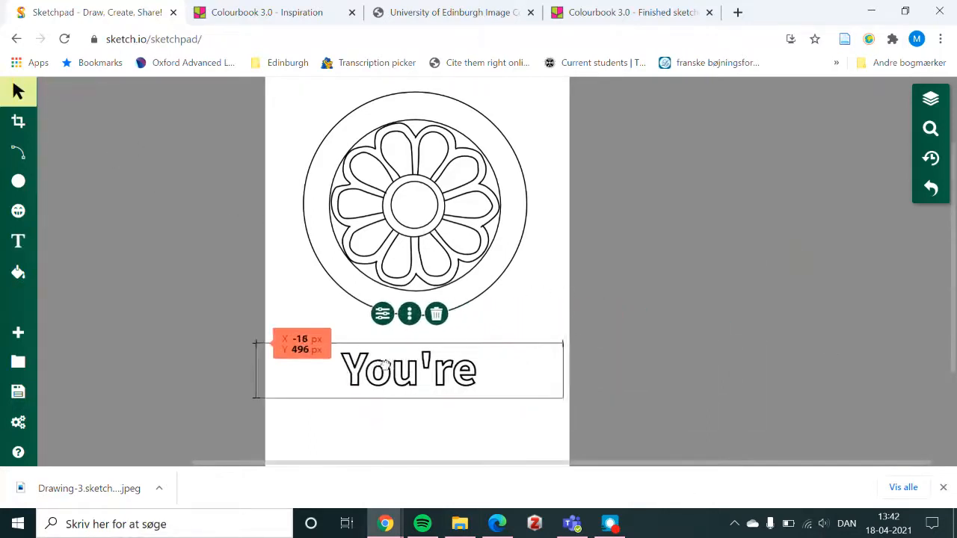
Extend the text to "You're beautiful" and put "beautiful" on a second line.
{"action": "left_click", "coordinate": [482, 368]}
{"action": "left_click", "coordinate": [497, 381]}
{"action": "type", "text": "B"}
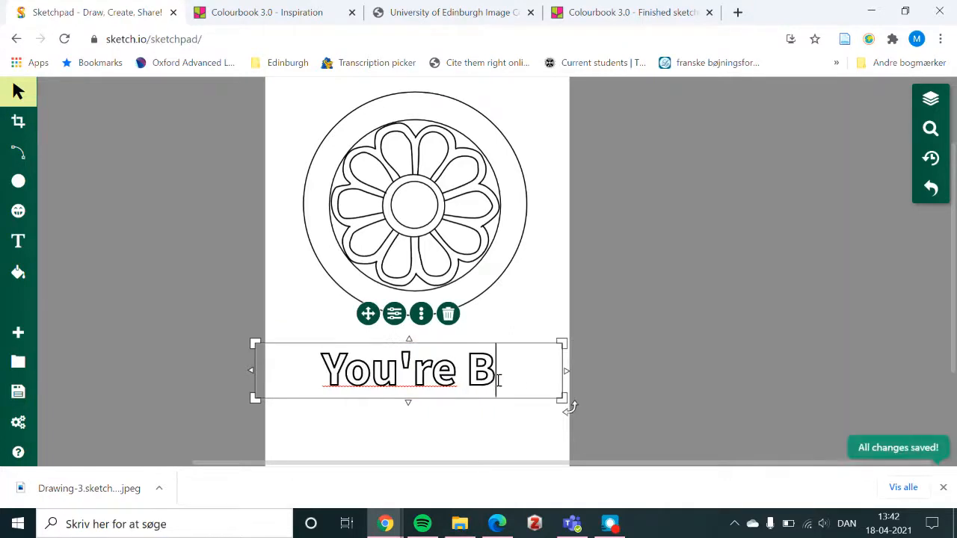
{"action": "key", "text": "BackSpace"}
{"action": "type", "text": "bu"}
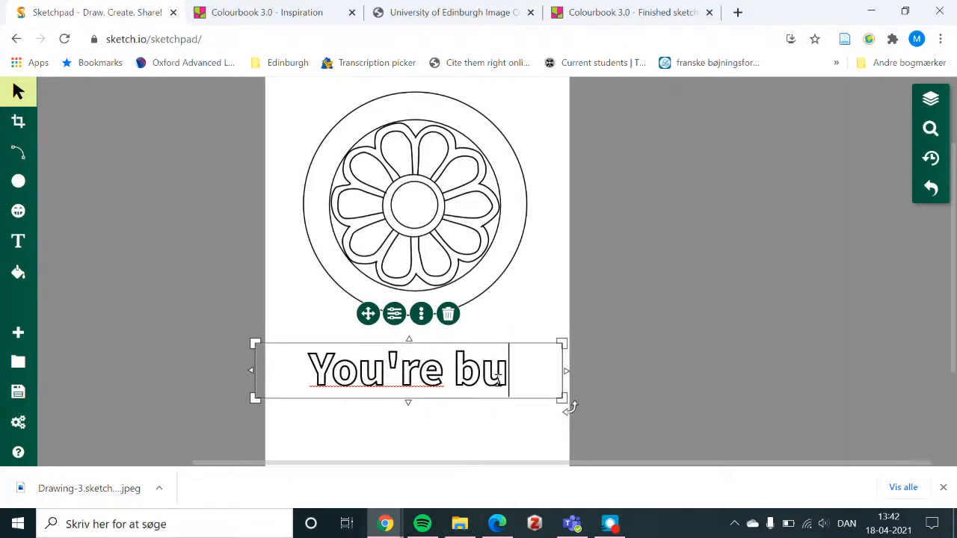
{"action": "key", "text": "BackSpace"}
{"action": "type", "text": "eaut"}
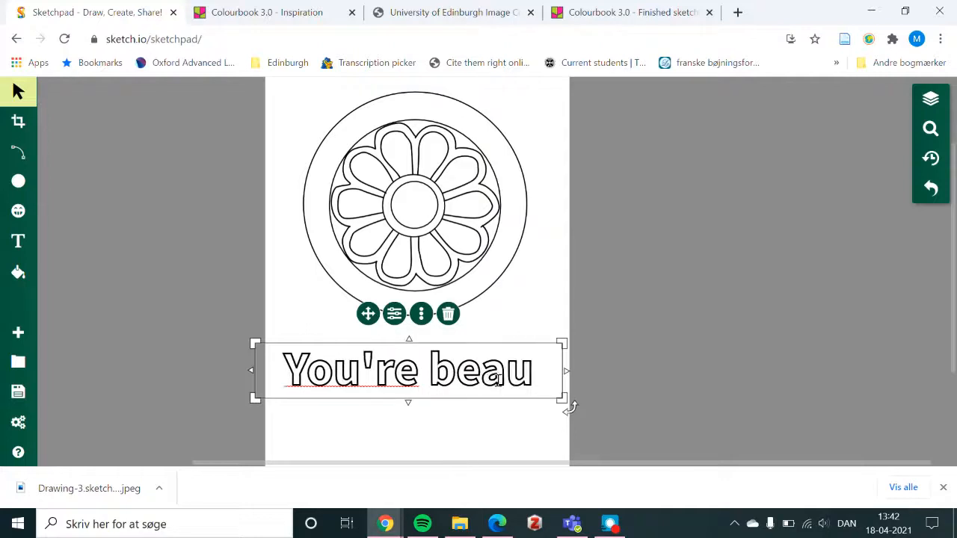
{"action": "type", "text": "iful"}
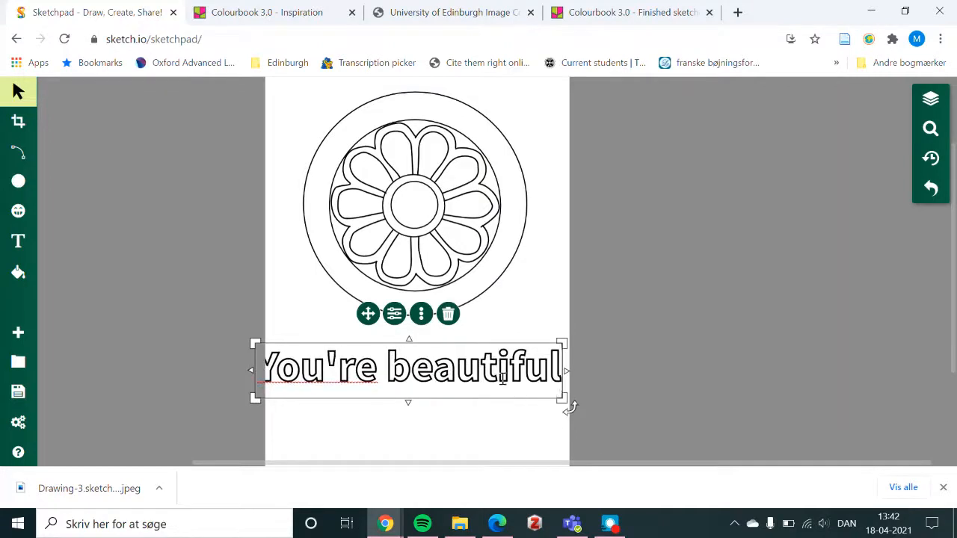
{"action": "left_click", "coordinate": [388, 367]}
{"action": "key", "text": "Return"}
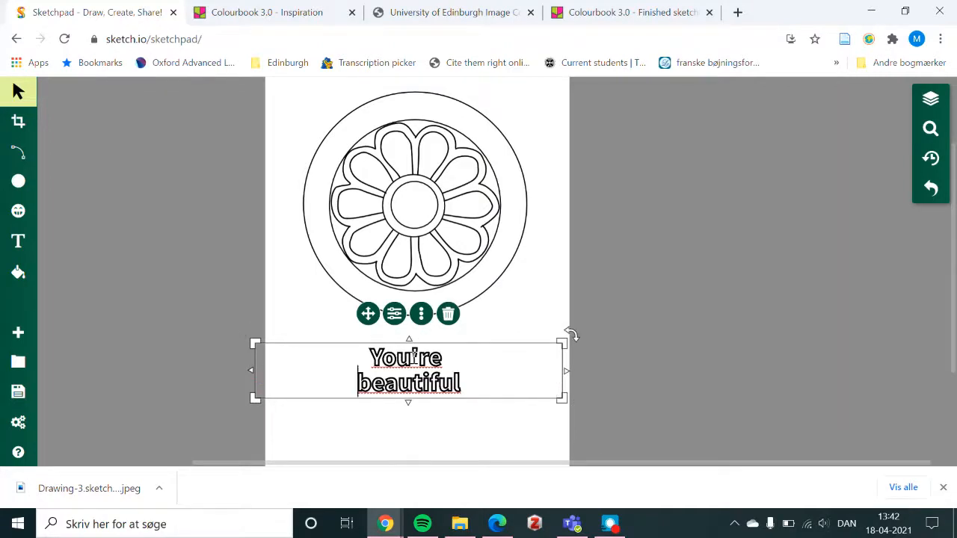